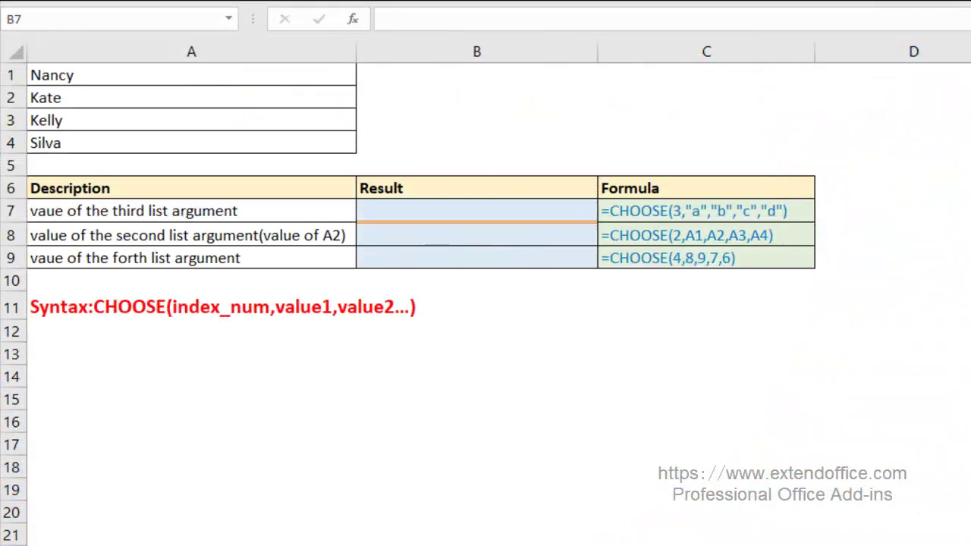
# Enter =CHOOSE(3,"a","b","c","d") in B7 so it returns c.
pyautogui.click(459, 206)
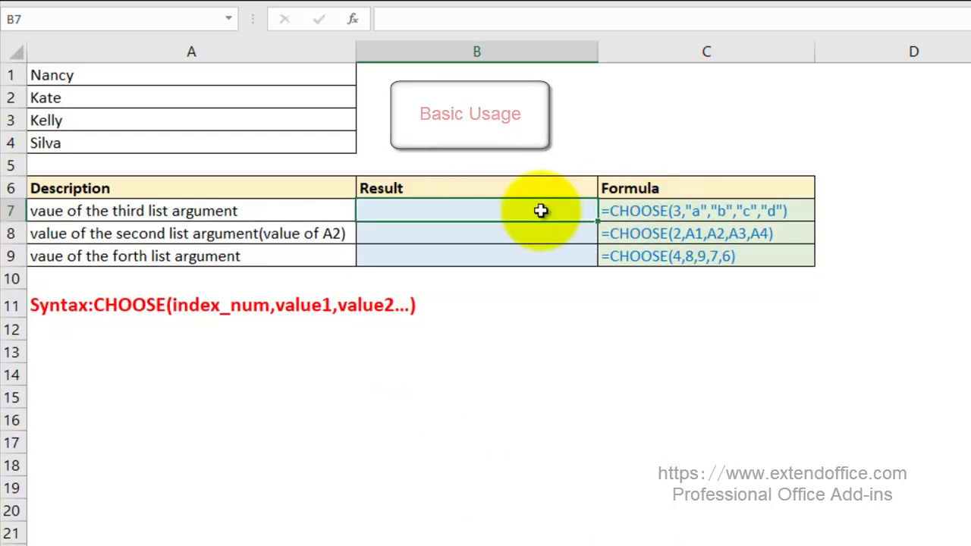
pyautogui.doubleClick(543, 211)
pyautogui.write('=')
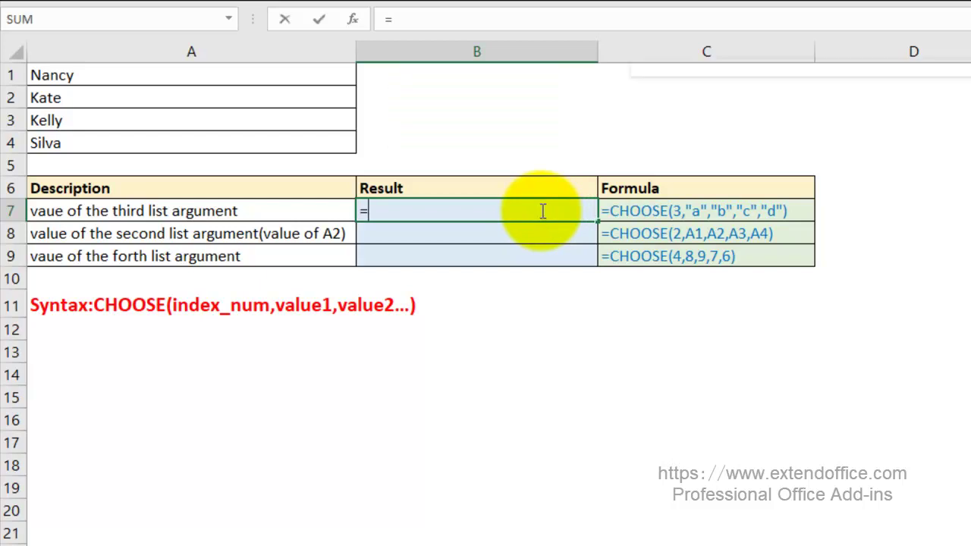
pyautogui.write('choo')
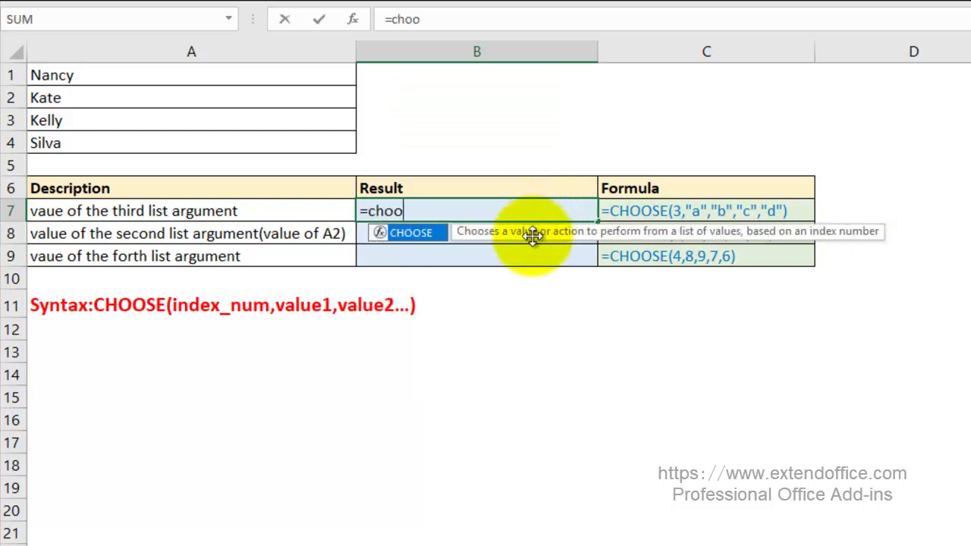
pyautogui.doubleClick(428, 232)
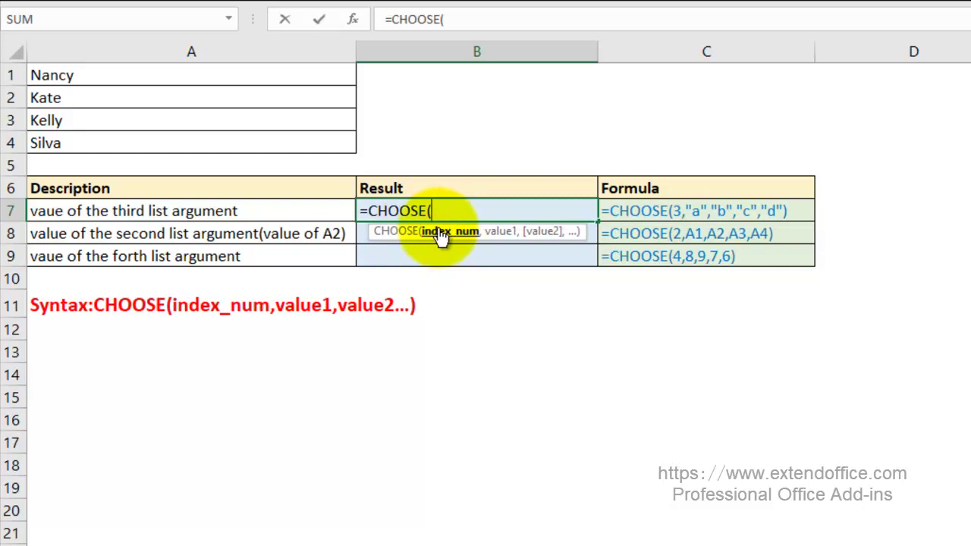
pyautogui.write('2')
pyautogui.press('BackSpace')
pyautogui.write('3')
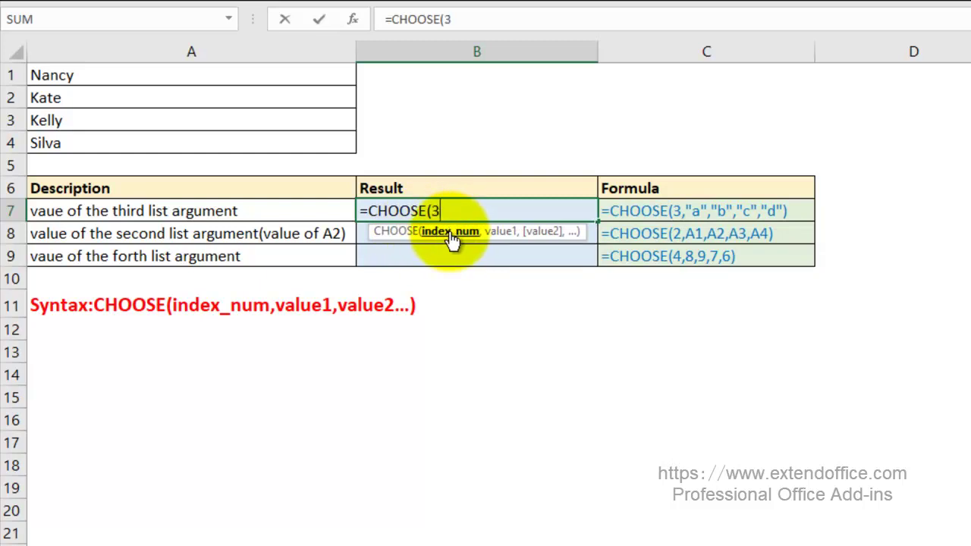
pyautogui.write(',"')
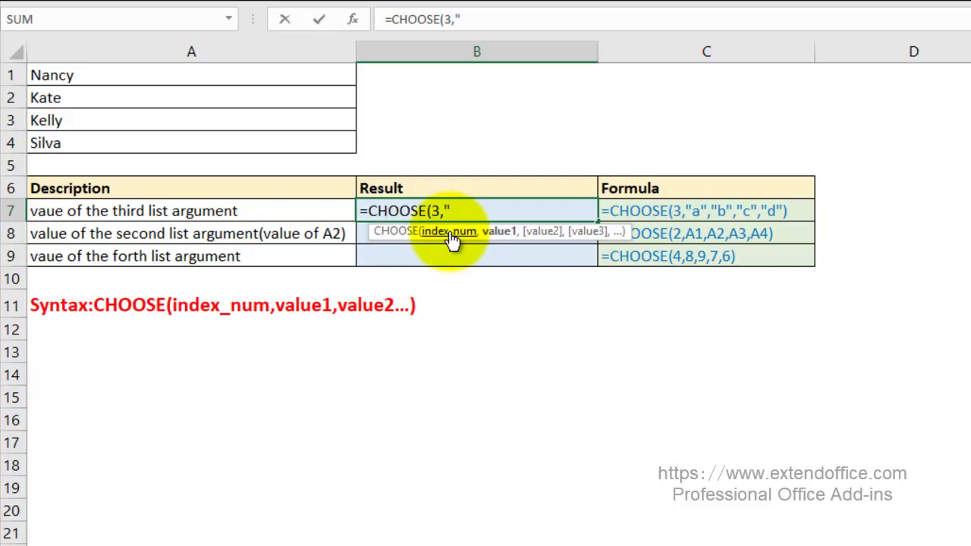
pyautogui.write('a"')
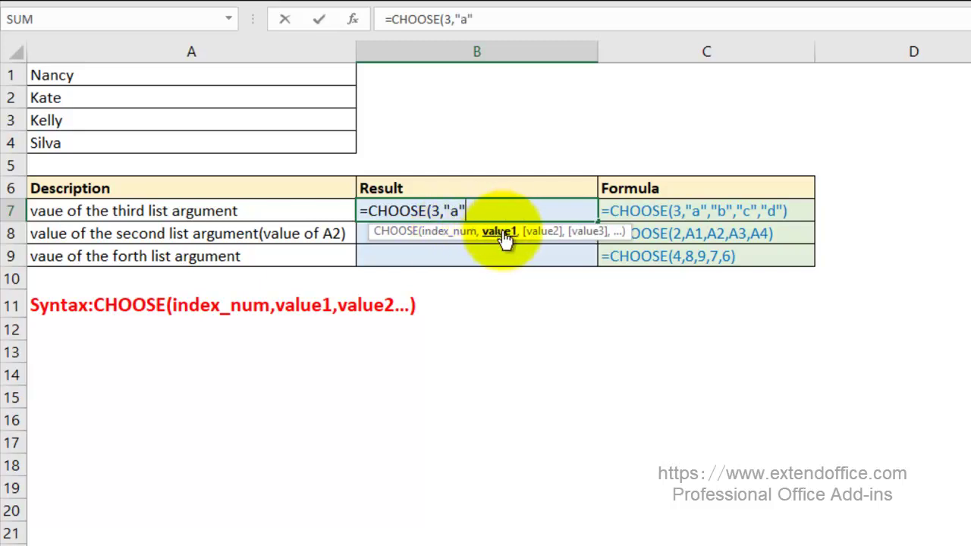
pyautogui.write(',')
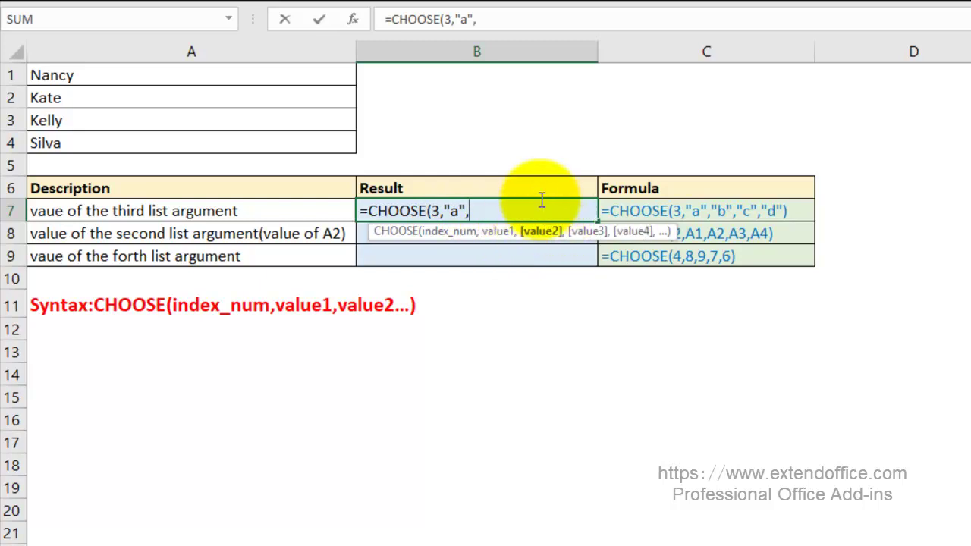
pyautogui.write('"')
pyautogui.write('b","c')
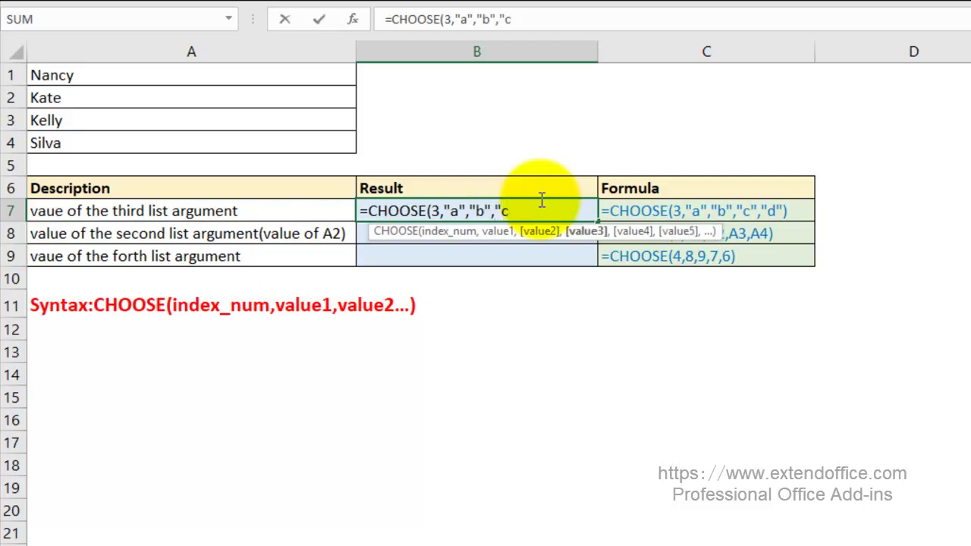
pyautogui.write('","d"')
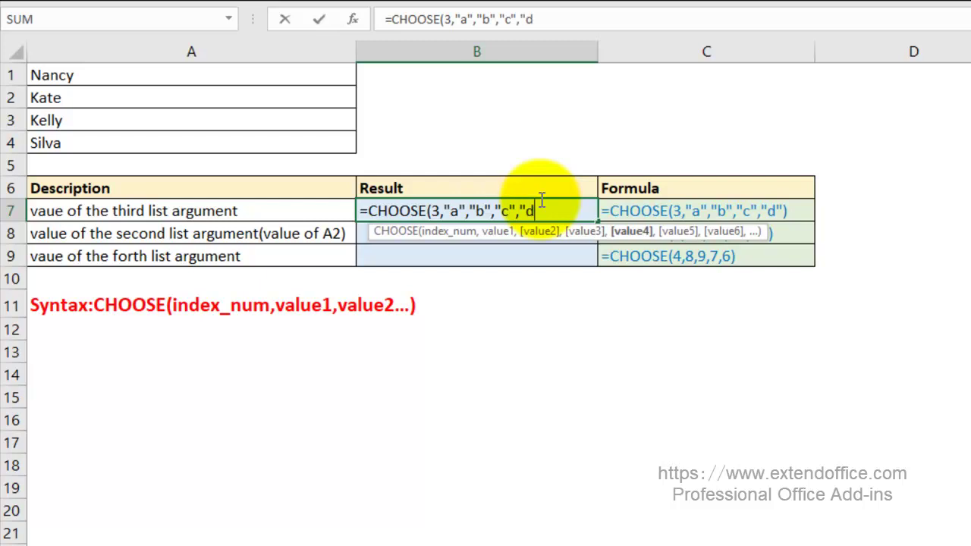
pyautogui.write(')')
pyautogui.press('Return')
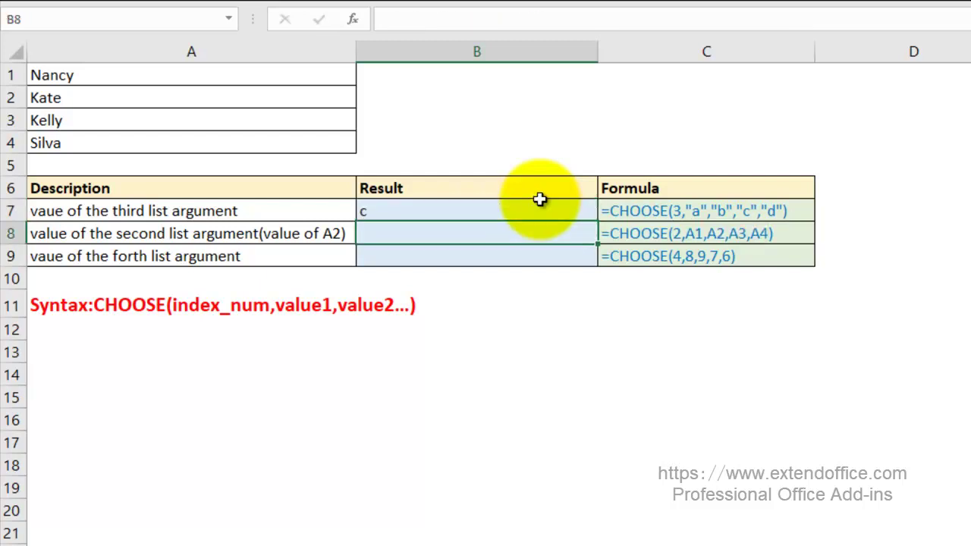
# Change B7's CHOOSE index to 2 so it returns b.
pyautogui.click(517, 212)
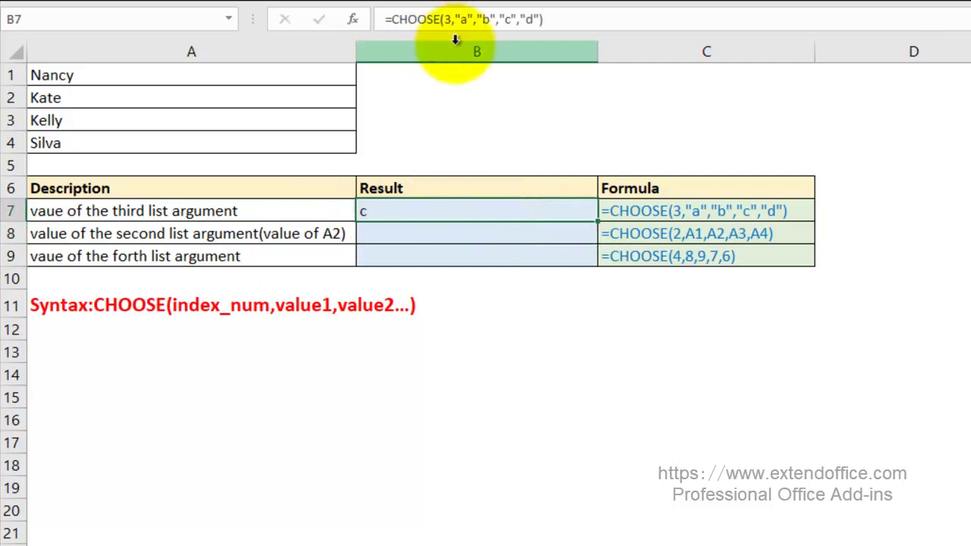
pyautogui.doubleClick(425, 211)
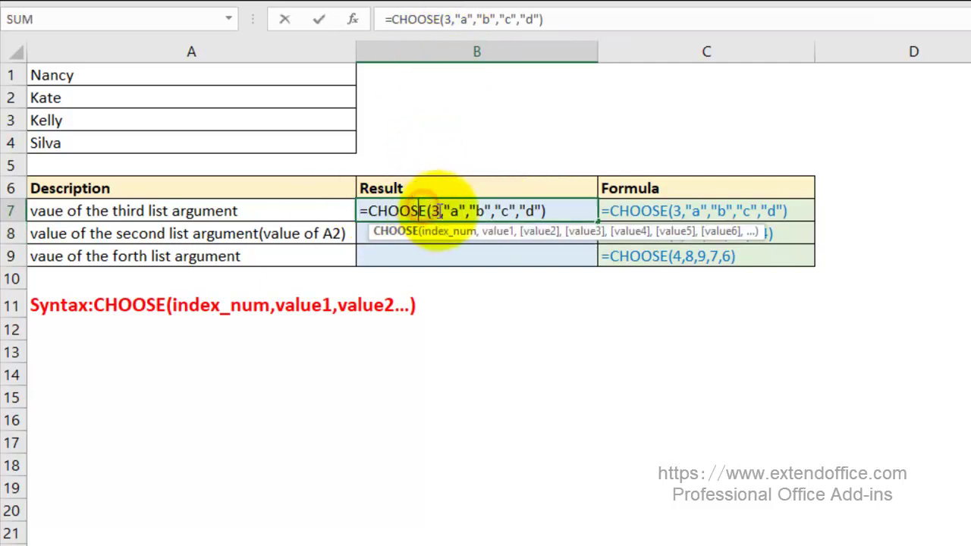
pyautogui.write('2')
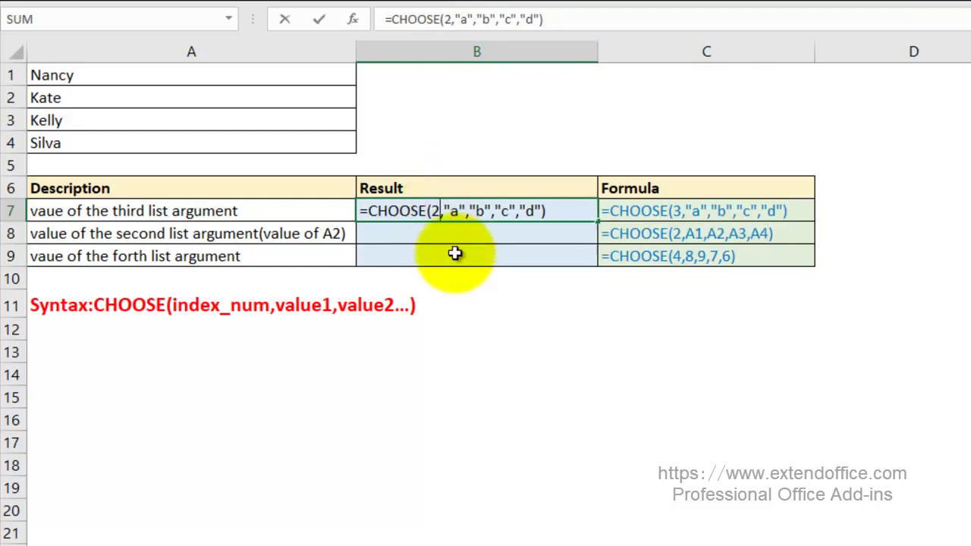
pyautogui.press('Return')
# Restore B7's index to 3 so it shows c, then begin a CHOOSE formula in B8.
pyautogui.click(399, 211)
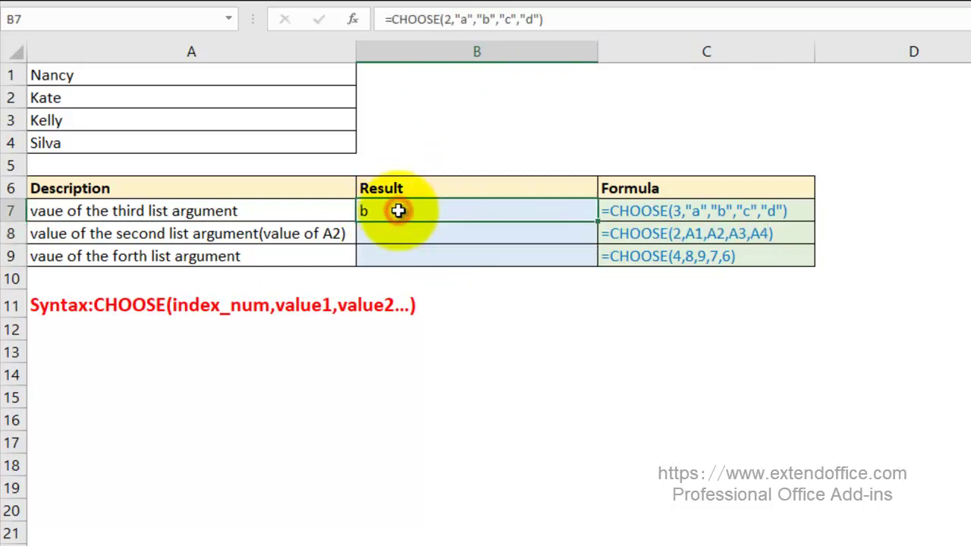
pyautogui.doubleClick(399, 211)
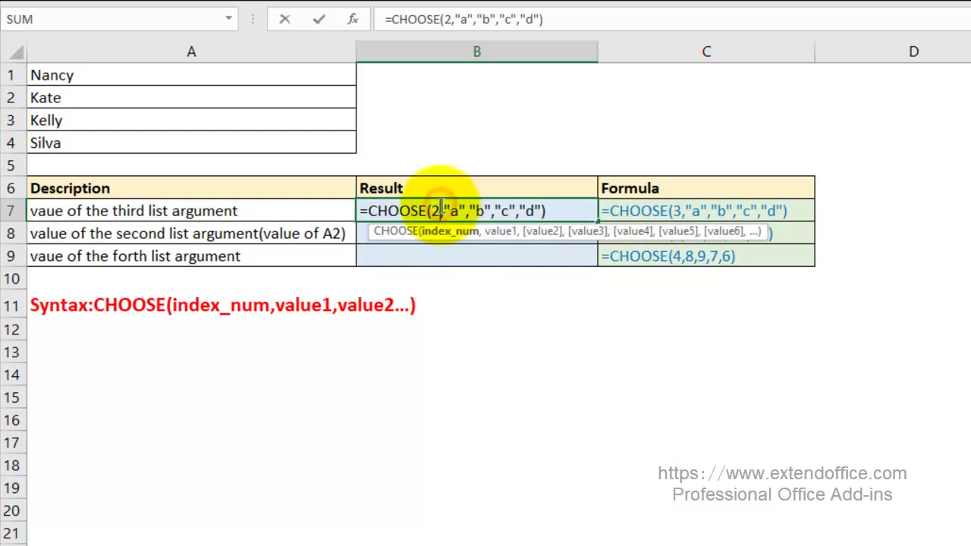
pyautogui.press('BackSpace')
pyautogui.write('3')
pyautogui.press('Return')
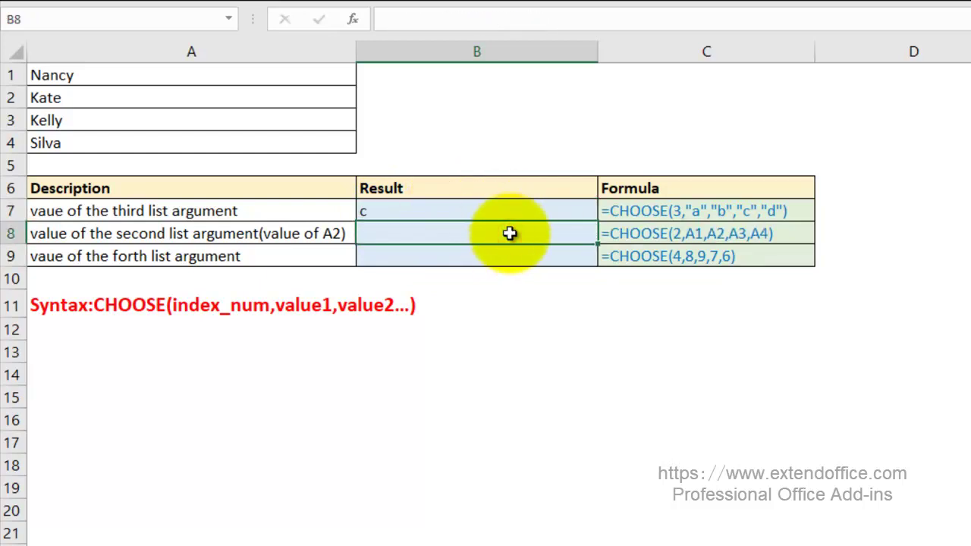
pyautogui.write('=cho')
# Enter =CHOOSE(1,A1,A2,A3,A4) in B8, picking cells A1 through A4.
pyautogui.doubleClick(437, 255)
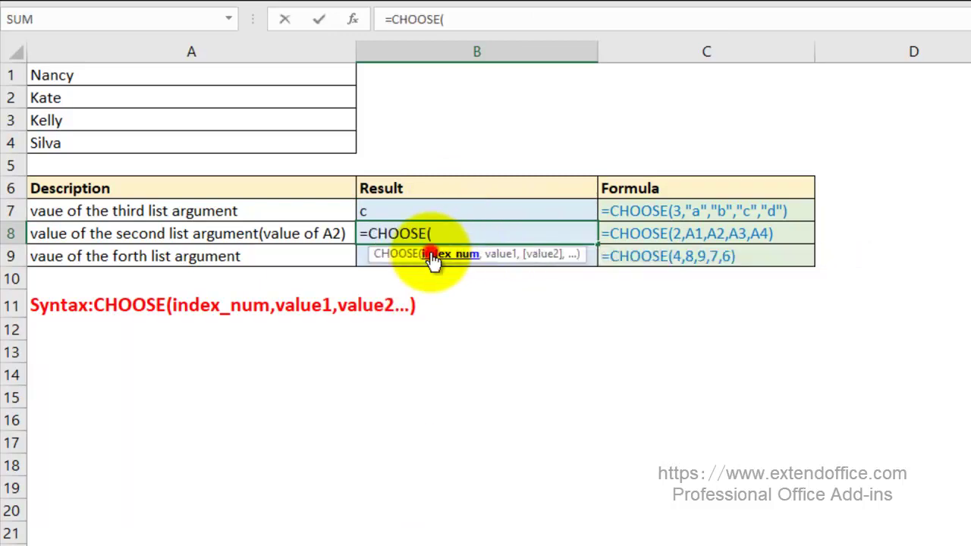
pyautogui.write('1')
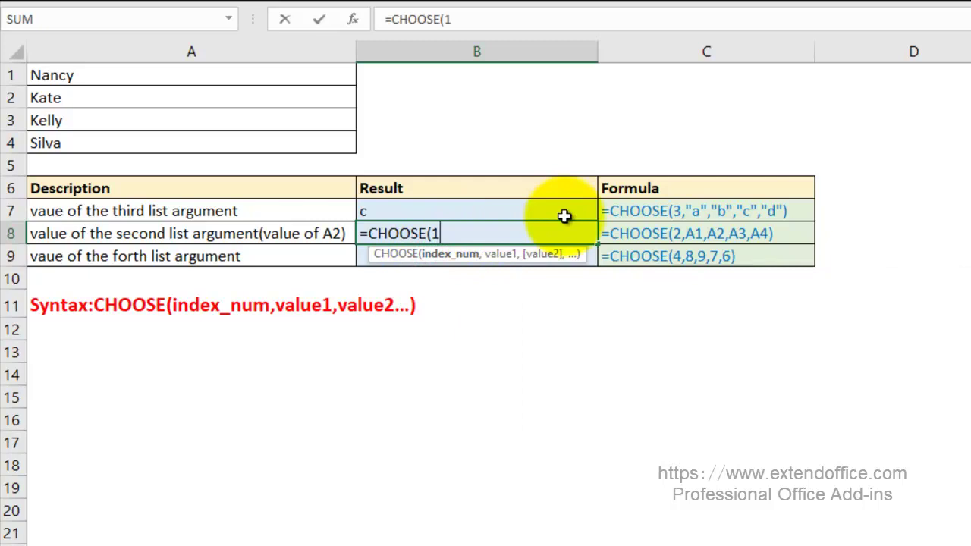
pyautogui.write(',')
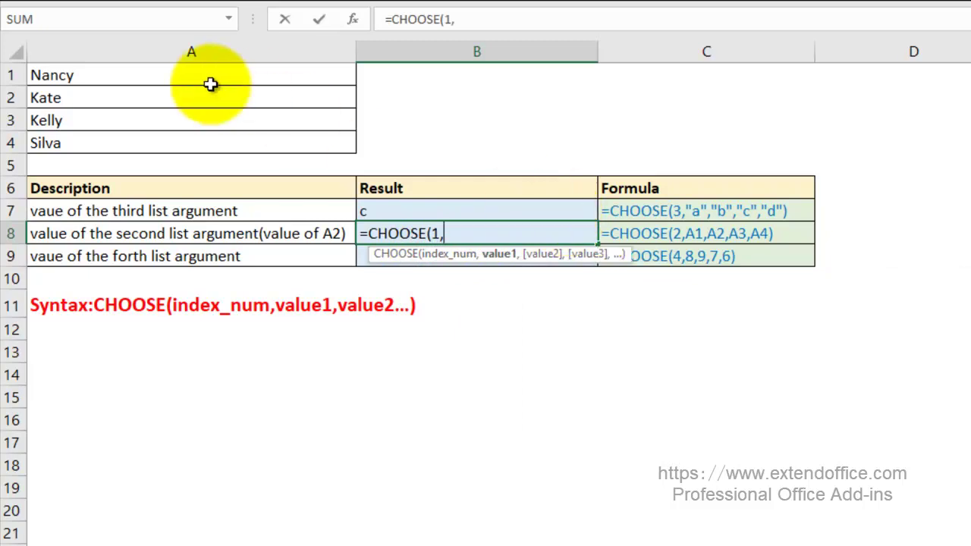
pyautogui.click(193, 69)
pyautogui.write(',')
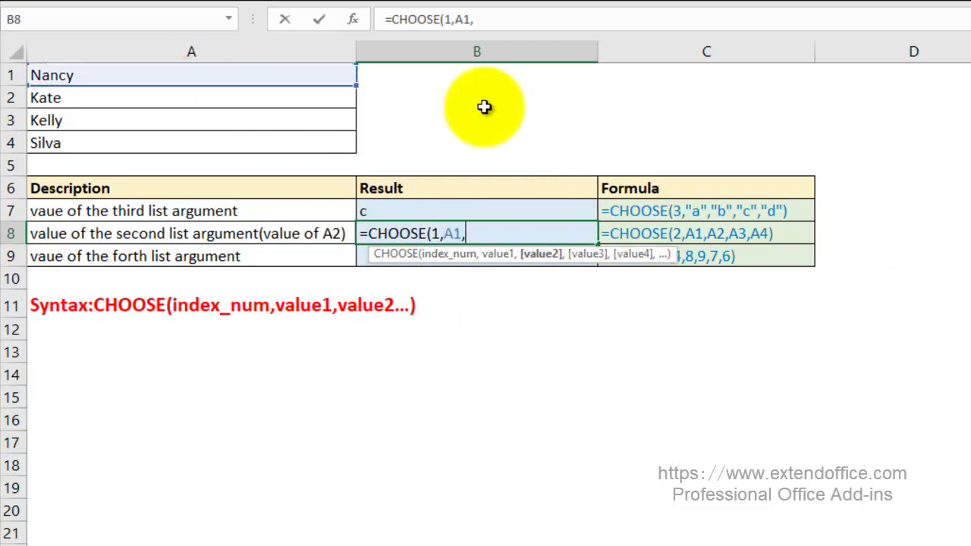
pyautogui.click(286, 99)
pyautogui.write(',')
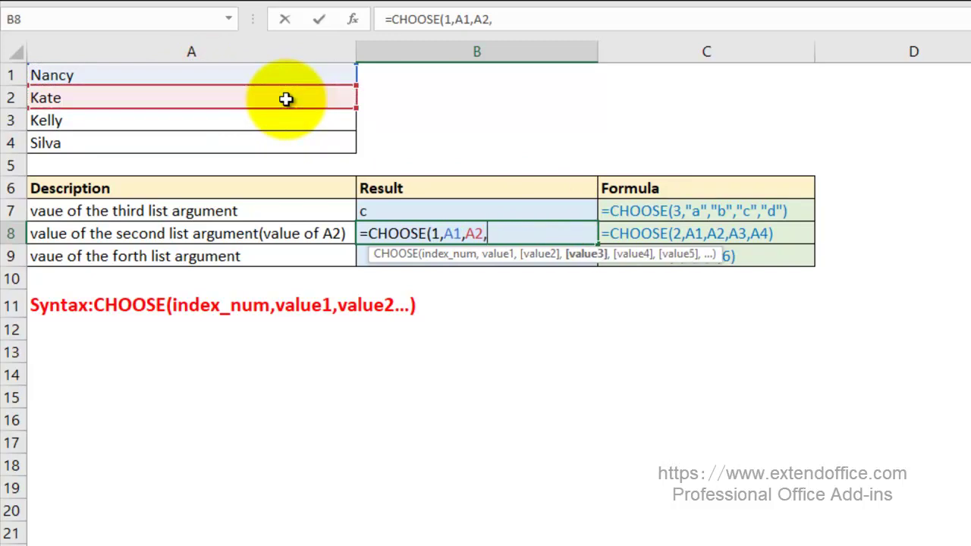
pyautogui.click(262, 128)
pyautogui.write(',')
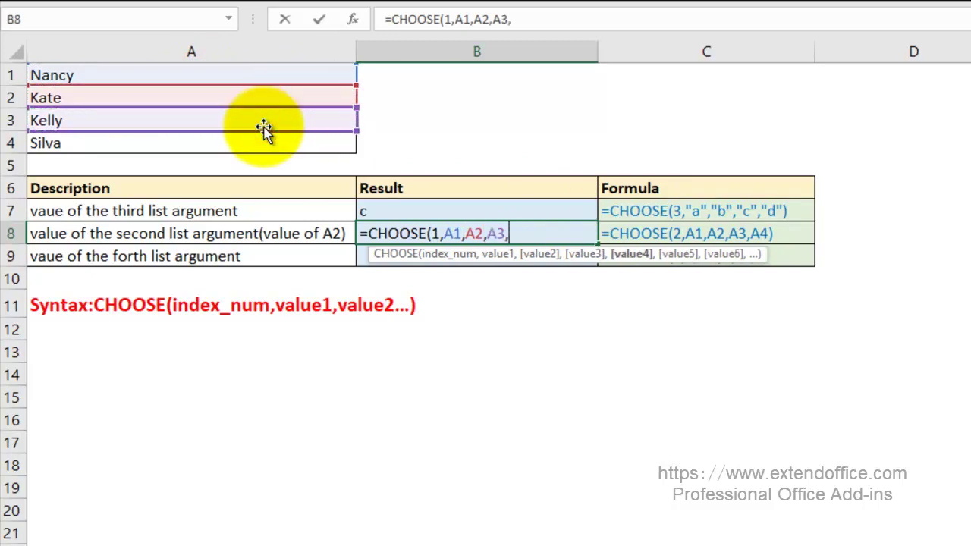
pyautogui.click(260, 140)
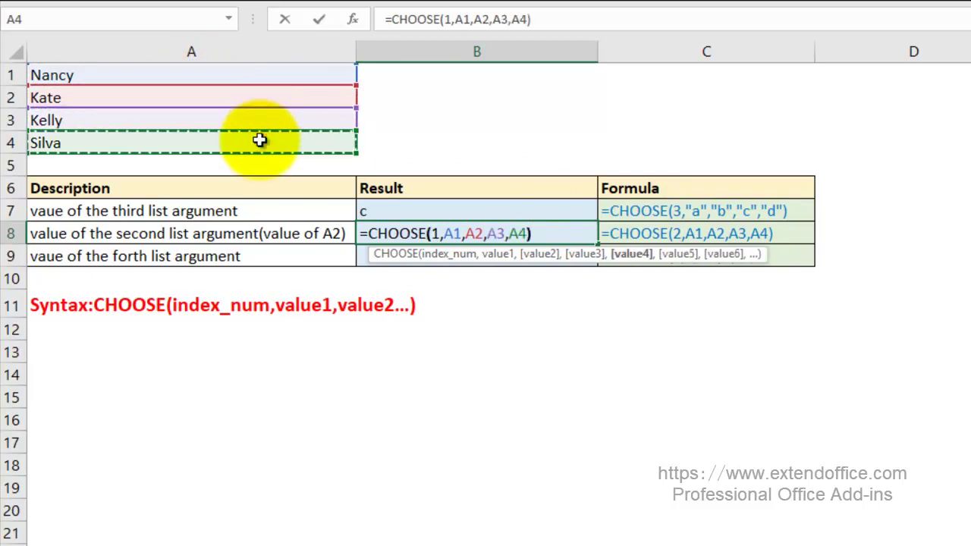
pyautogui.hotkey('ctrl', 'Return')
pyautogui.press('Return')
# Change B8's index to 2 so it returns the name in A2.
pyautogui.click(375, 234)
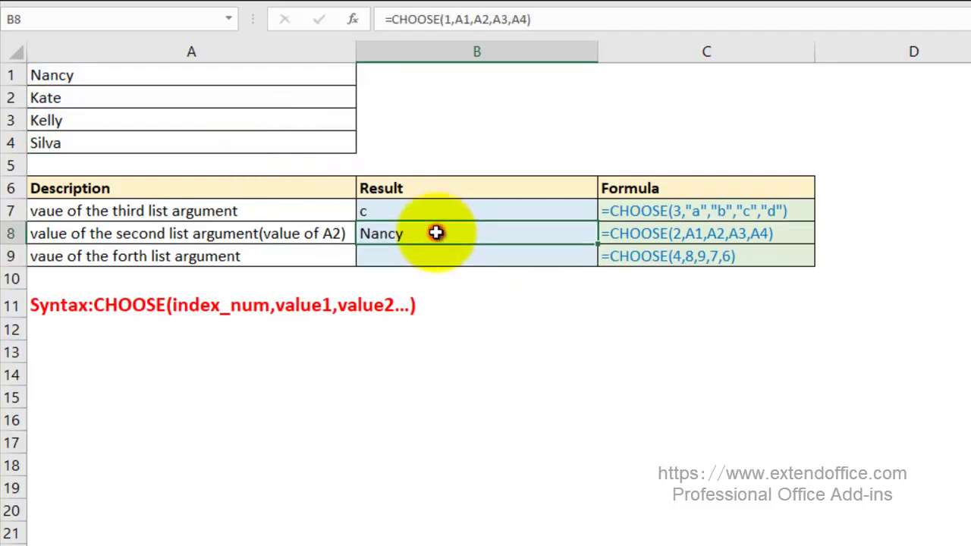
pyautogui.doubleClick(395, 233)
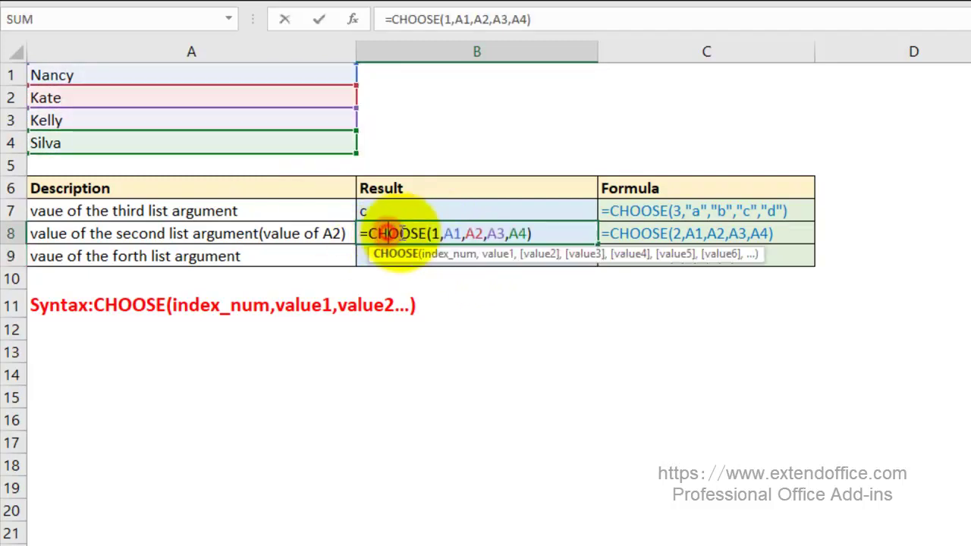
pyautogui.doubleClick(437, 232)
pyautogui.write('2')
pyautogui.press('Return')
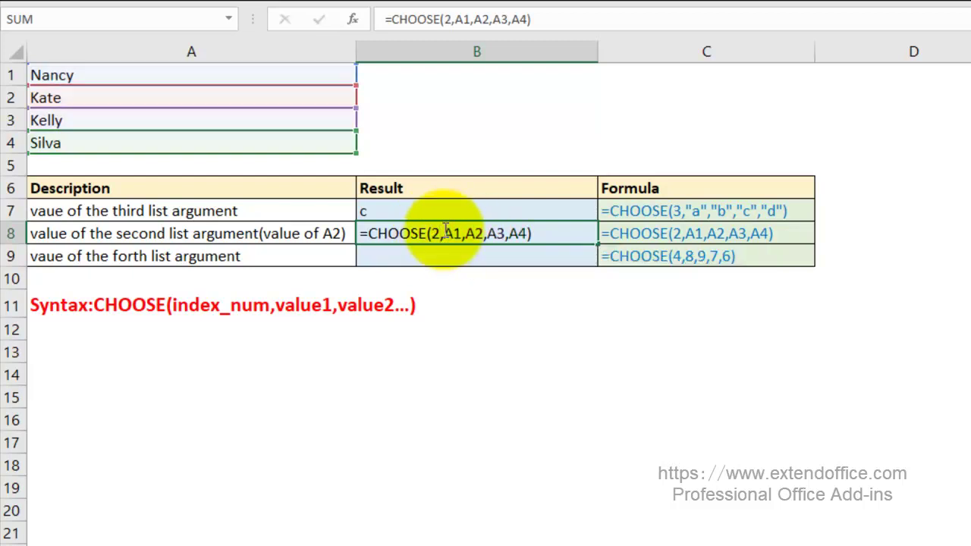
pyautogui.click(449, 233)
pyautogui.click(210, 99)
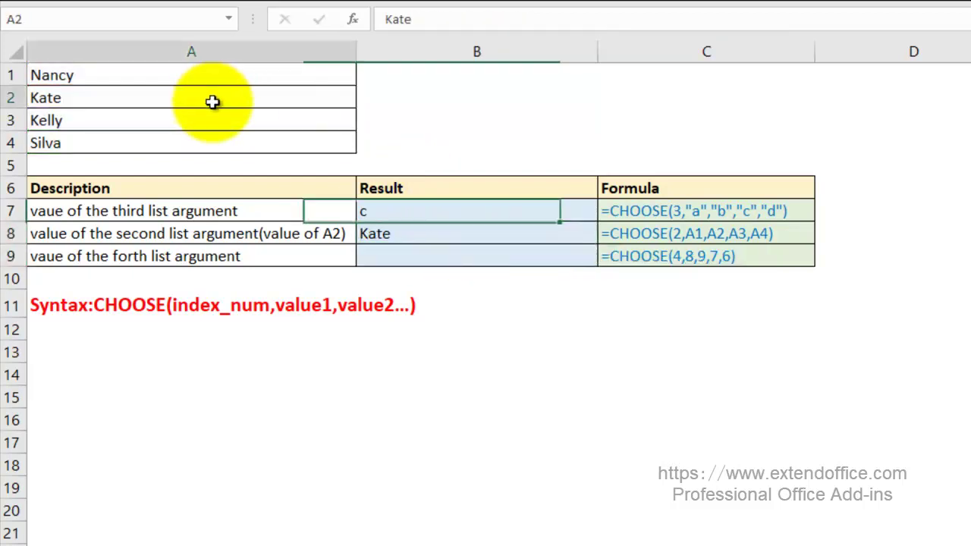
pyautogui.click(429, 228)
pyautogui.click(455, 260)
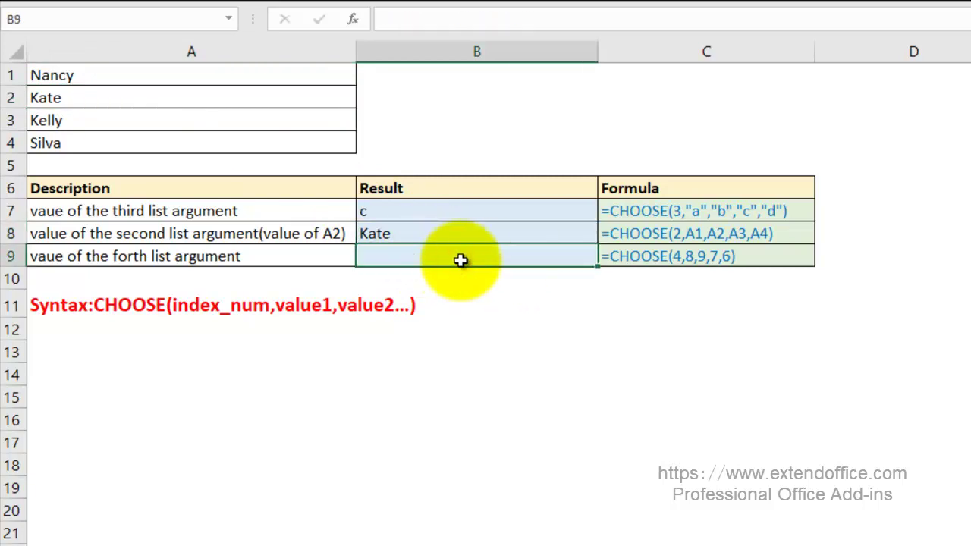
# Enter =CHOOSE(2,8,9,7,6) in B9.
pyautogui.write('=choo')
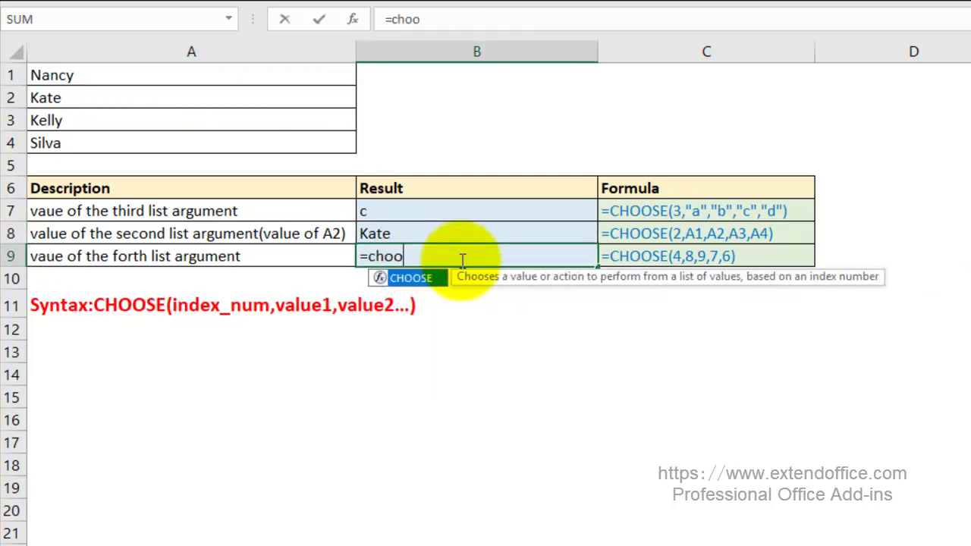
pyautogui.doubleClick(429, 277)
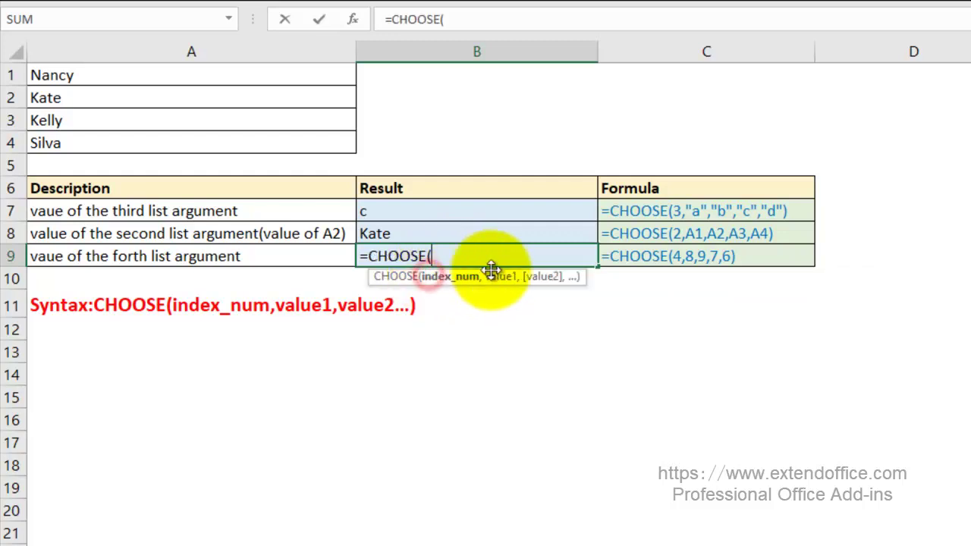
pyautogui.write('2')
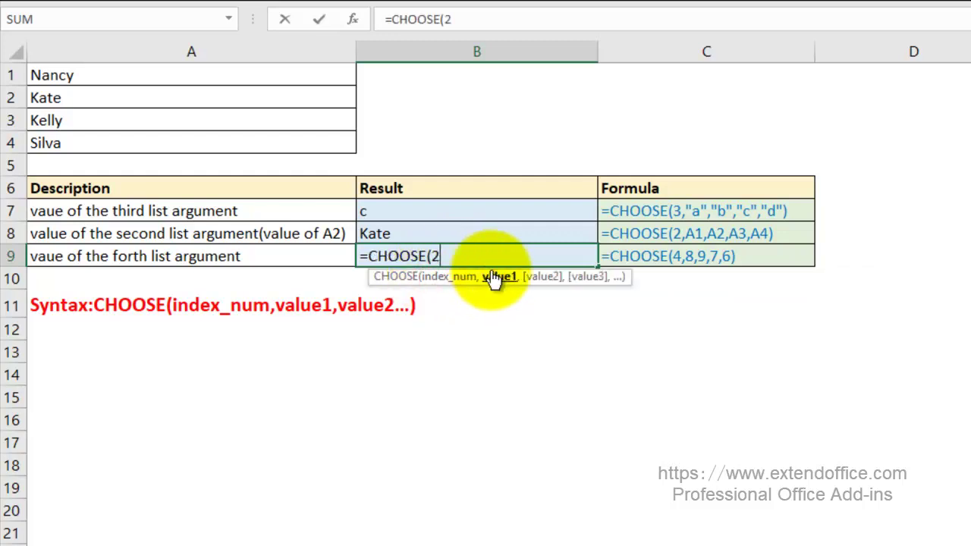
pyautogui.write('8')
pyautogui.write(',9,7,6)')
pyautogui.press('Return')
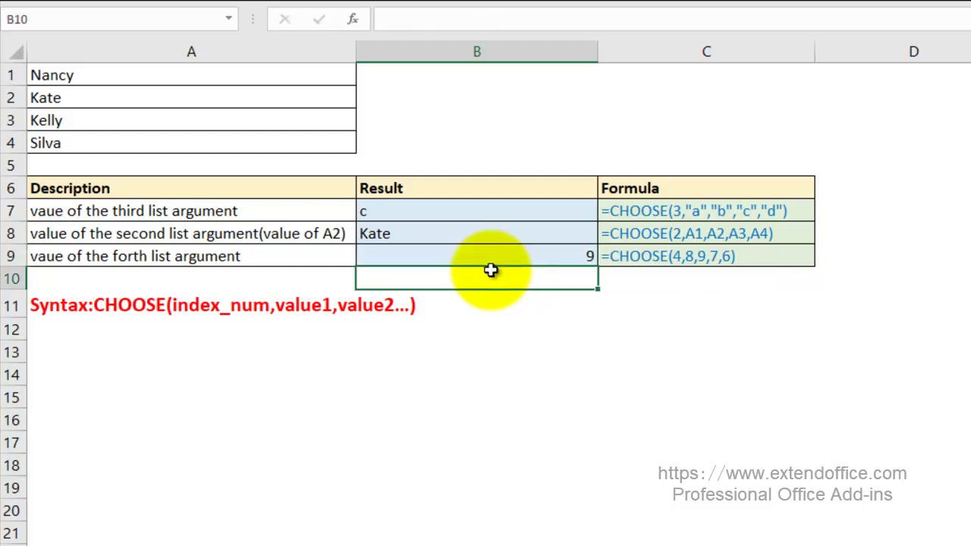
# Change B9's index to 4 so =CHOOSE(4,8,9,7,6) returns 6.
pyautogui.click(582, 254)
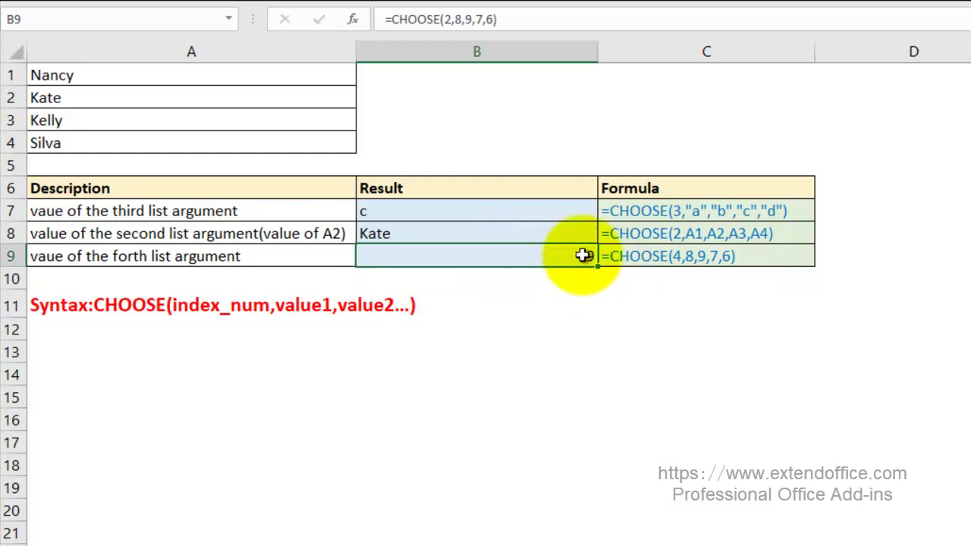
pyautogui.doubleClick(426, 256)
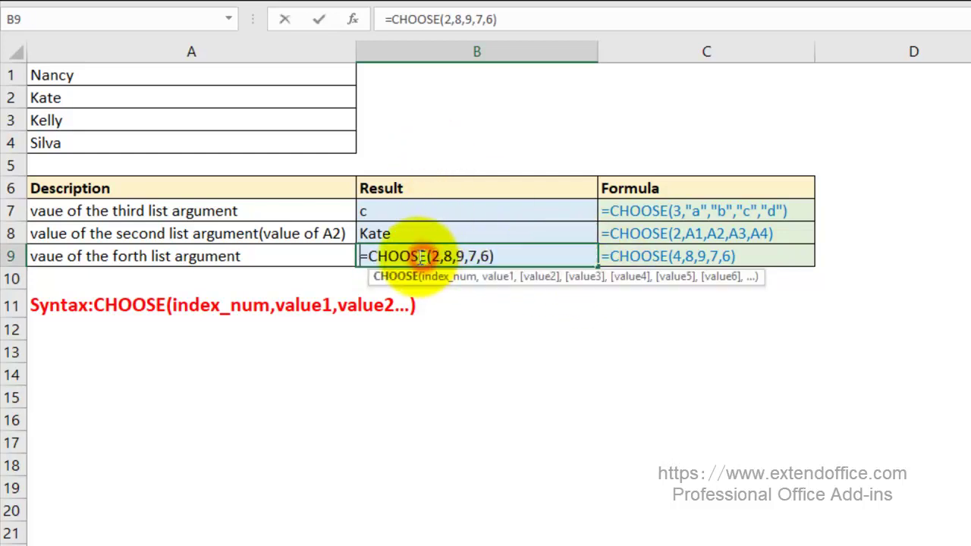
pyautogui.doubleClick(437, 256)
pyautogui.write('4')
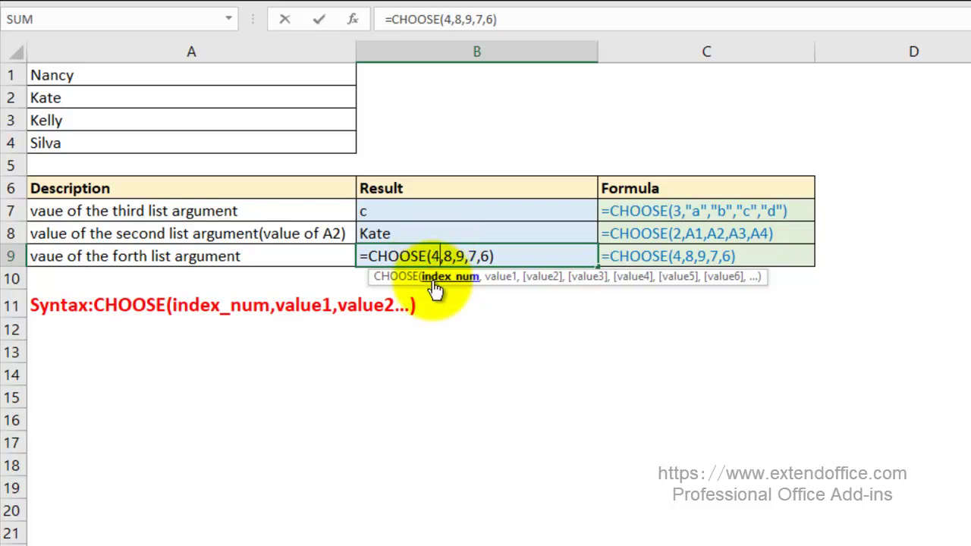
pyautogui.press('Return')
pyautogui.click(513, 260)
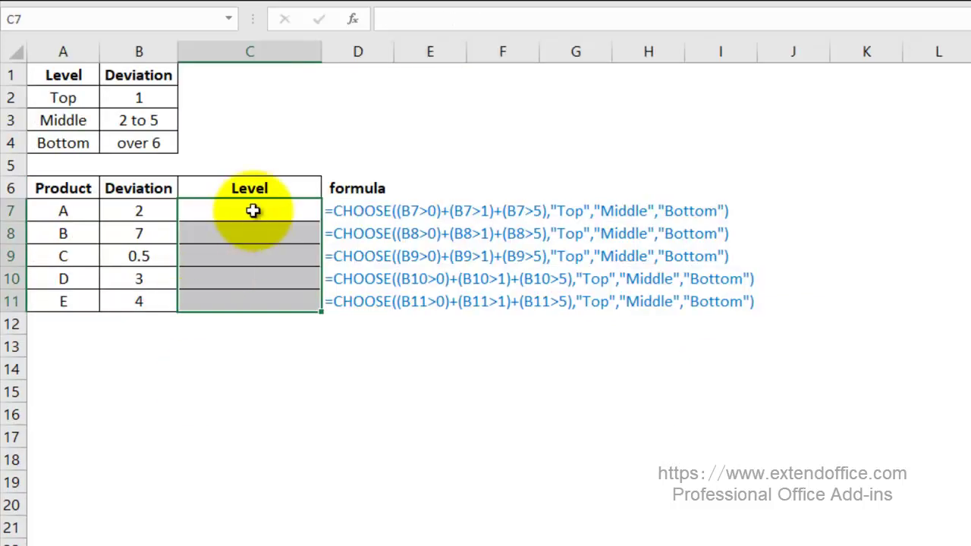
# Review the Level/Deviation reference table and deviation values B7:B11, then select Level cell C7.
pyautogui.click(252, 210)
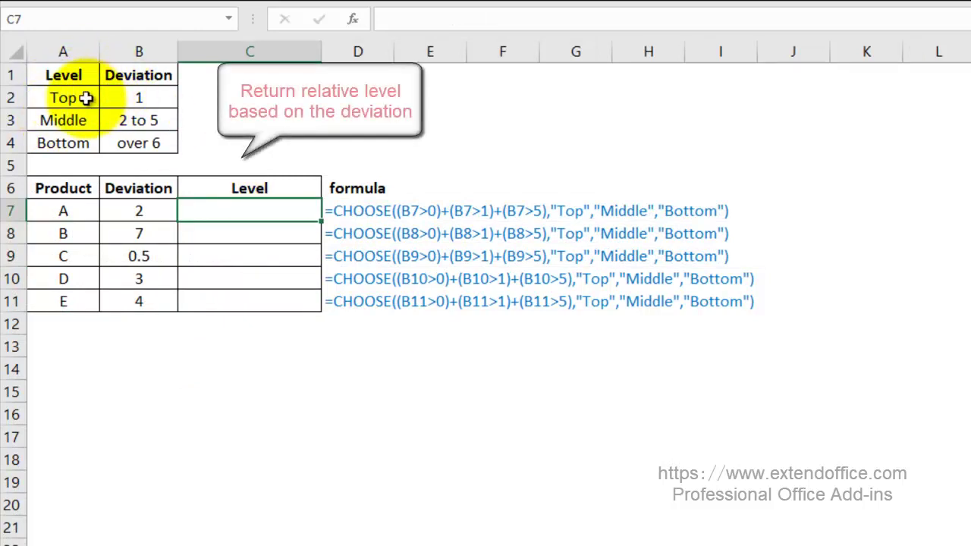
pyautogui.moveTo(79, 98); pyautogui.dragTo(136, 142)
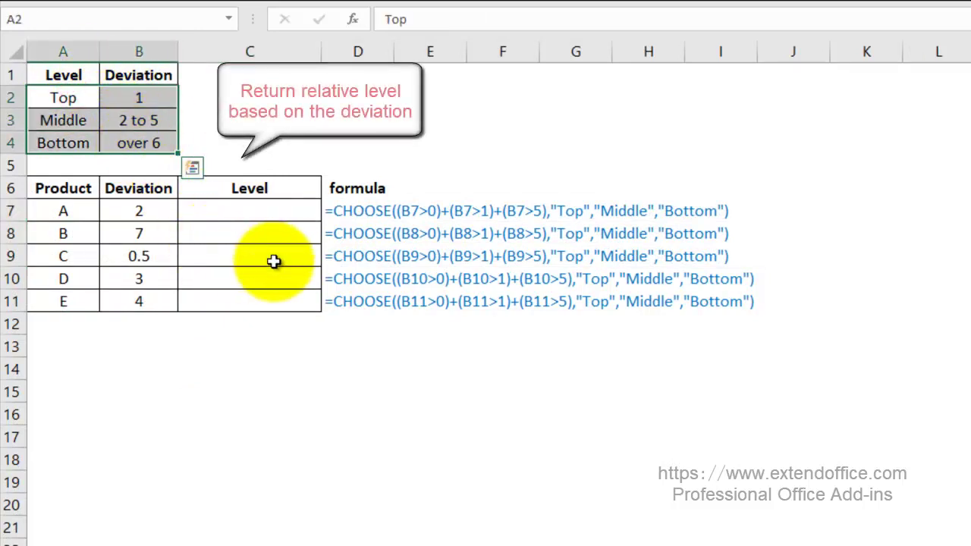
pyautogui.moveTo(123, 203); pyautogui.dragTo(118, 295)
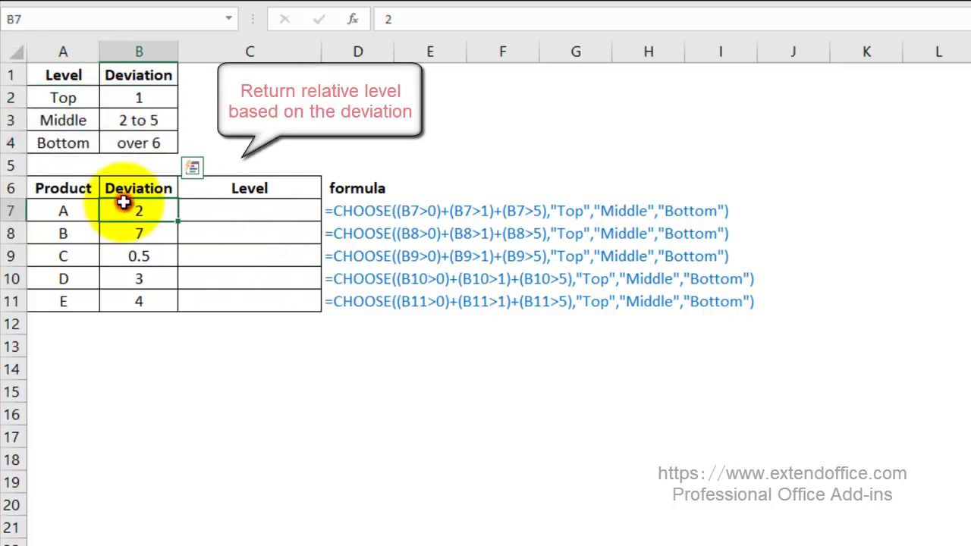
pyautogui.click(191, 252)
pyautogui.click(233, 210)
# In C7, enter =CHOOSE((B7>0)+(B7>1)+(B7>5),"Top","Middle","Bottom") to classify product A.
pyautogui.write('=')
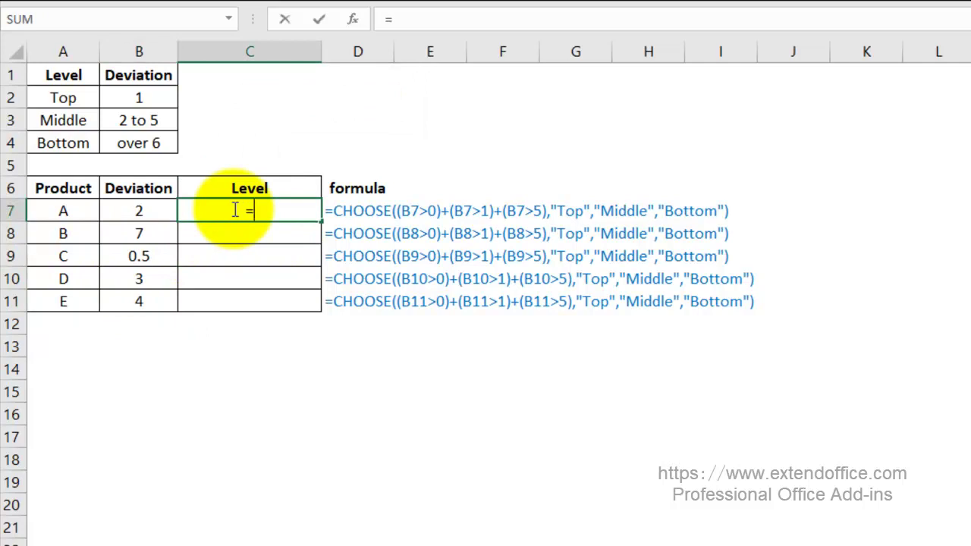
pyautogui.write('choo')
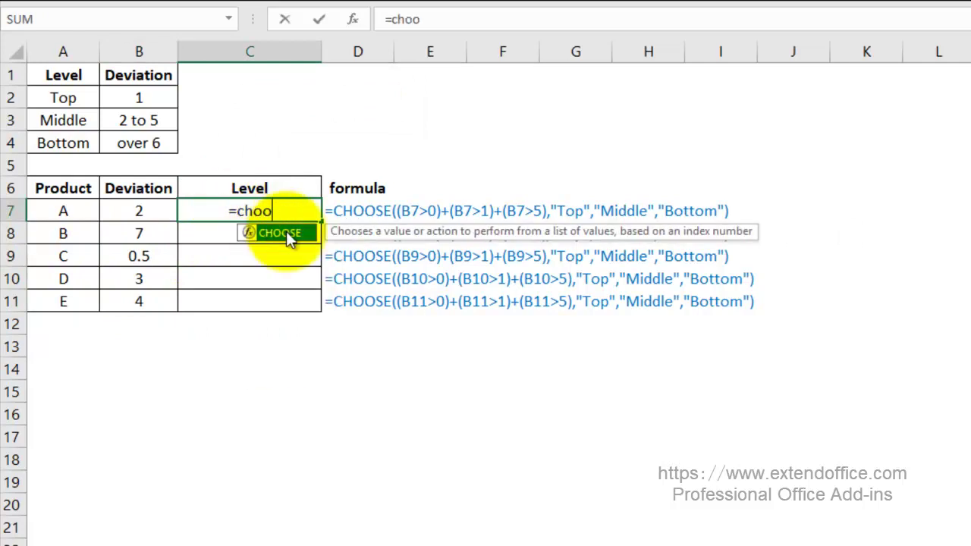
pyautogui.doubleClick(278, 232)
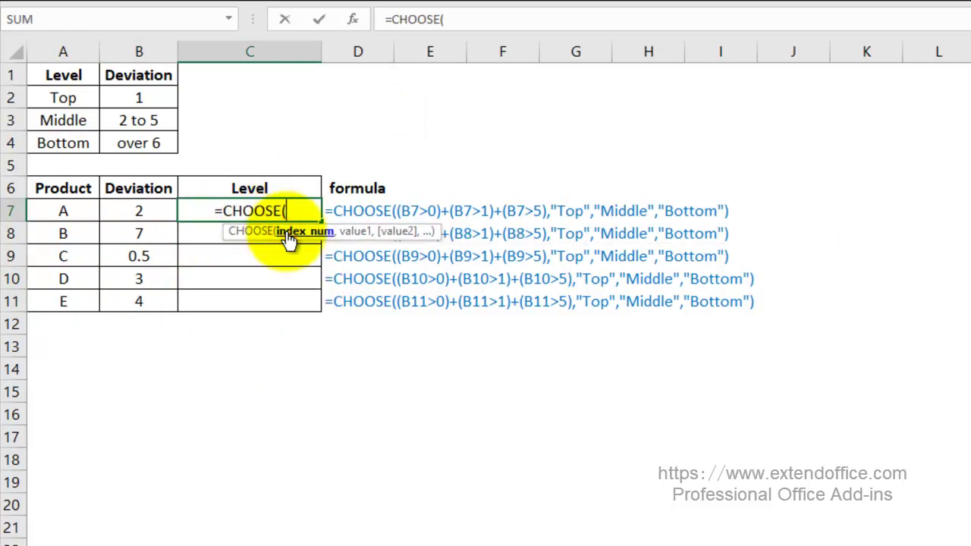
pyautogui.write('(')
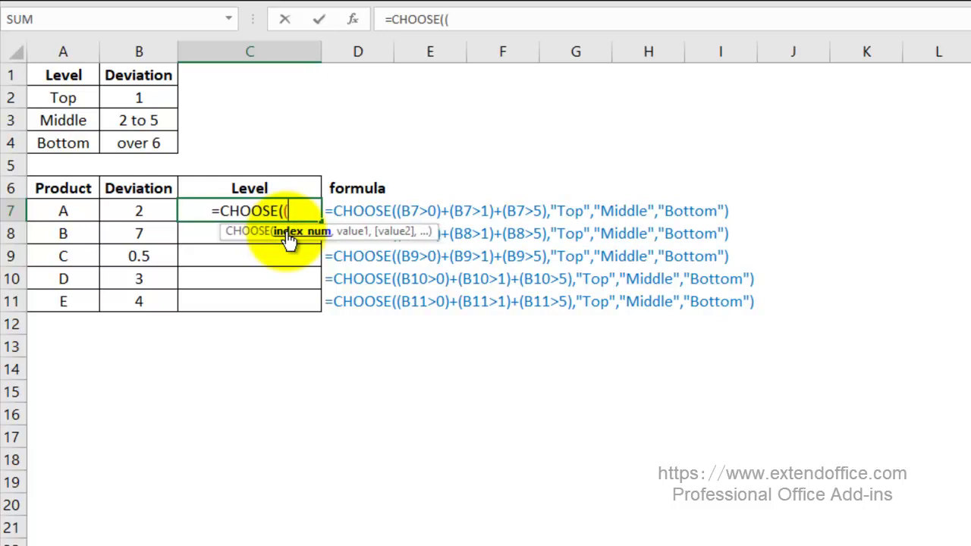
pyautogui.write('B')
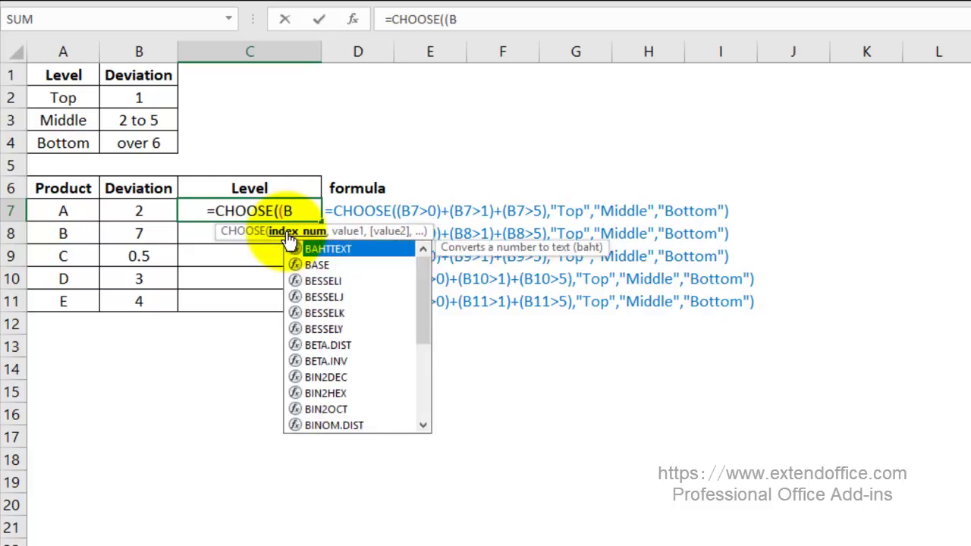
pyautogui.press('BackSpace')
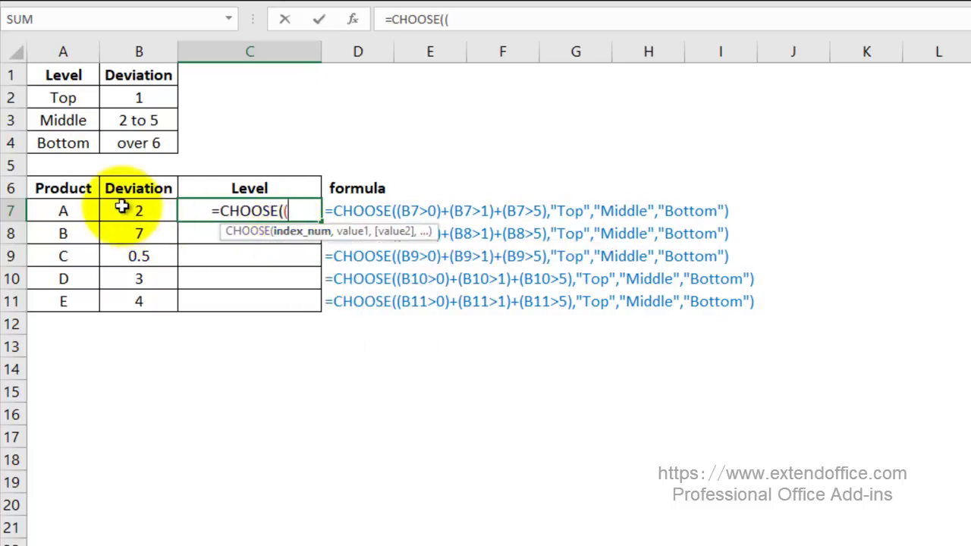
pyautogui.click(148, 210)
pyautogui.write('>')
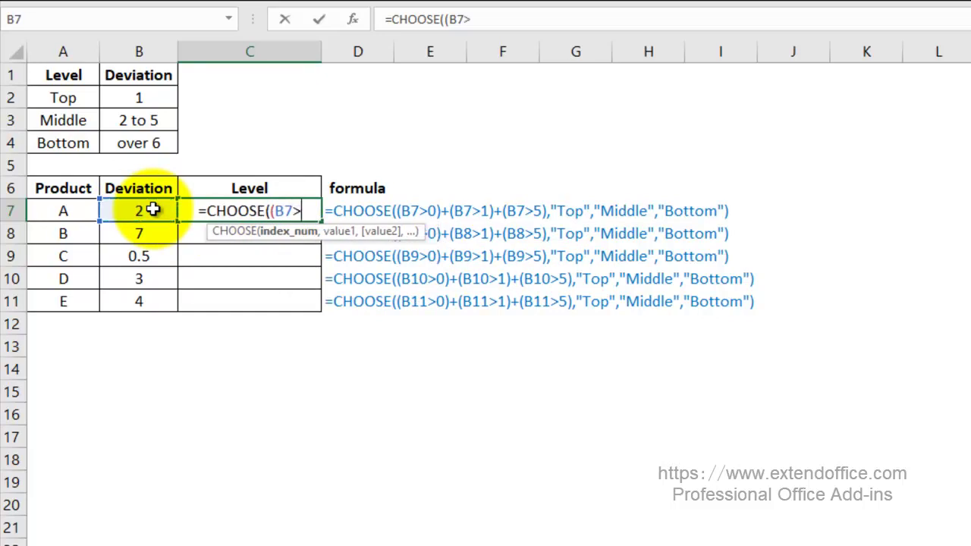
pyautogui.write('0')
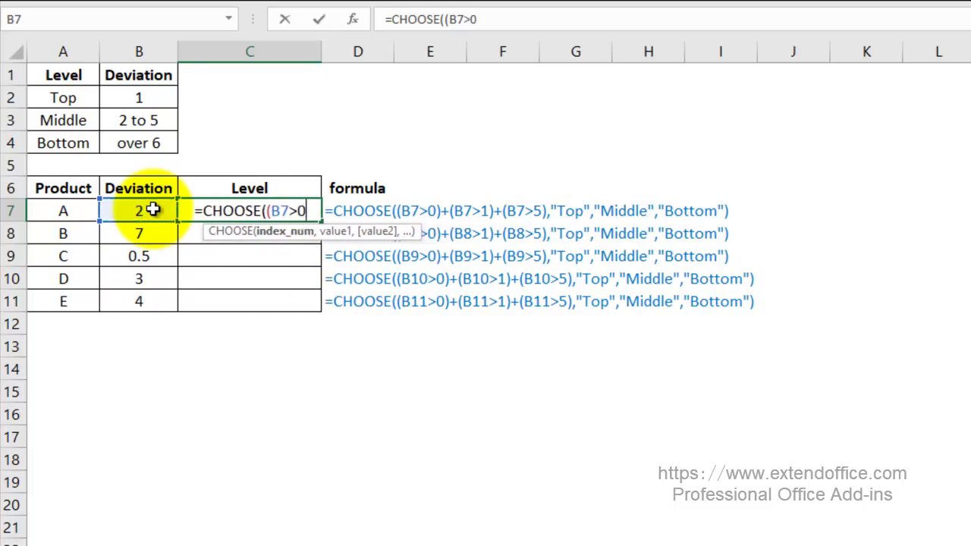
pyautogui.write(')')
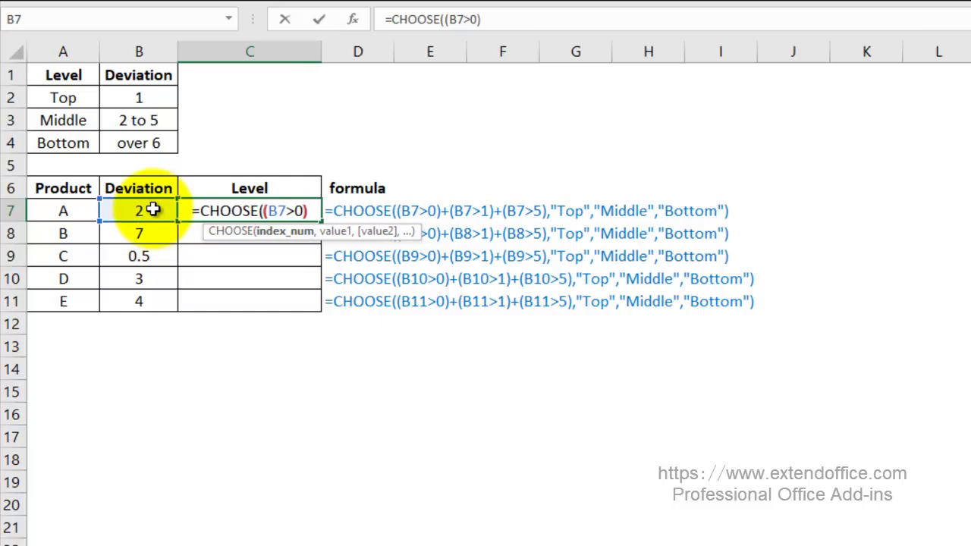
pyautogui.write('+')
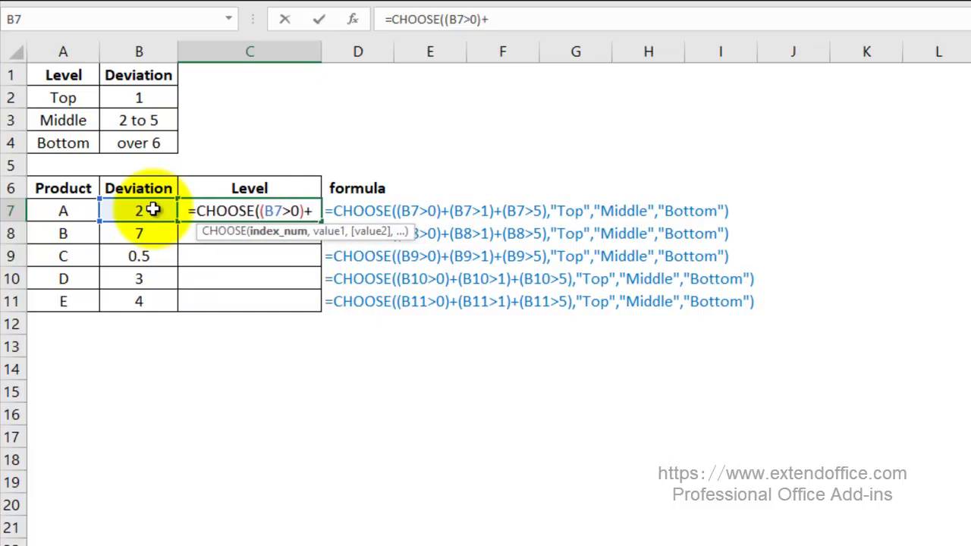
pyautogui.write('(')
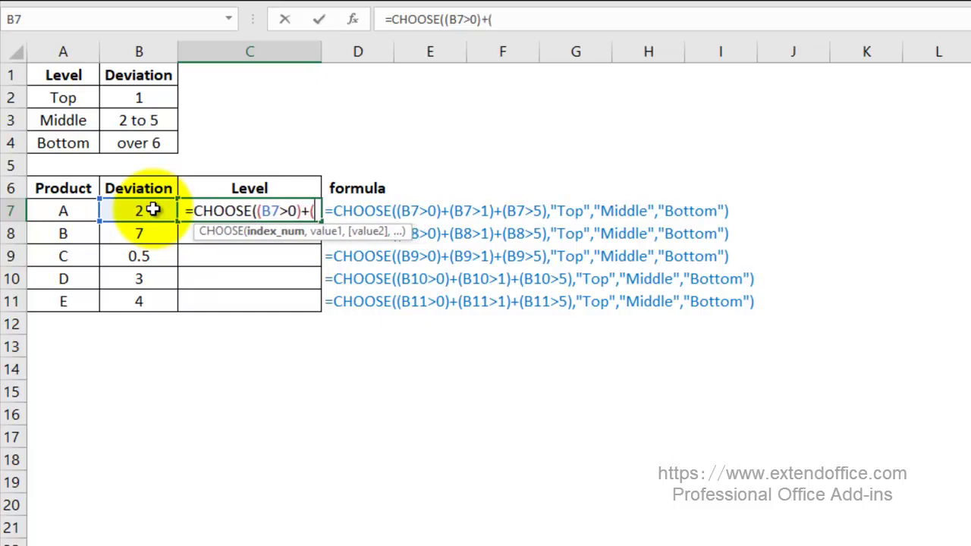
pyautogui.click(152, 210)
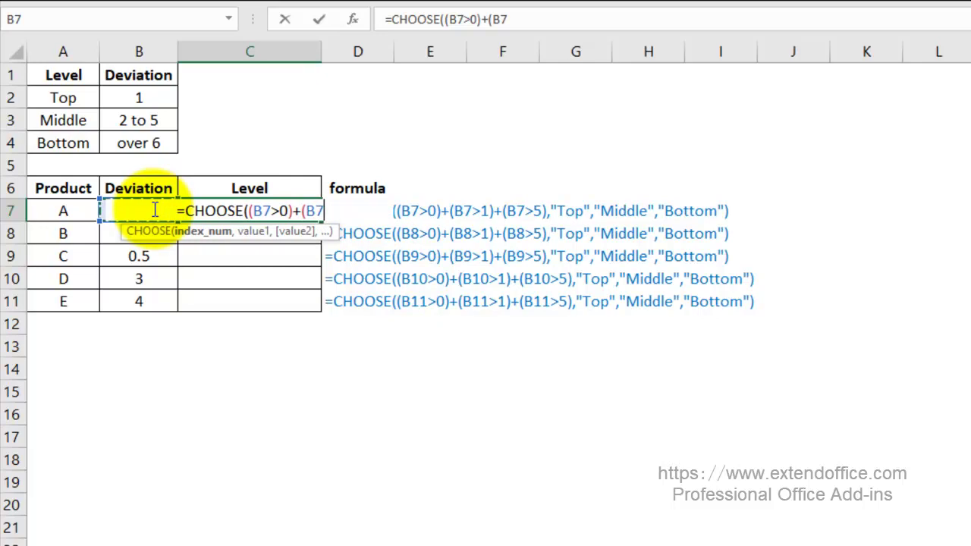
pyautogui.write('>2')
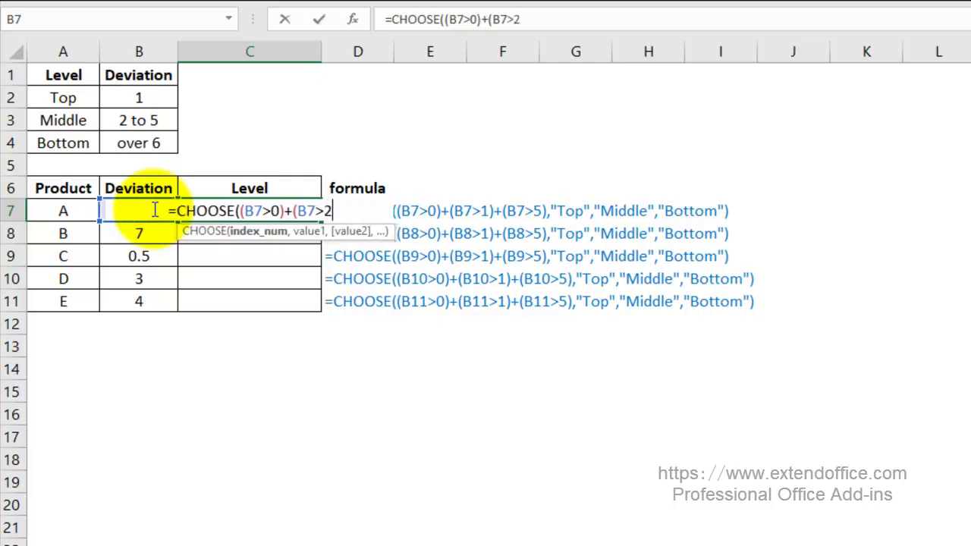
pyautogui.press('BackSpace')
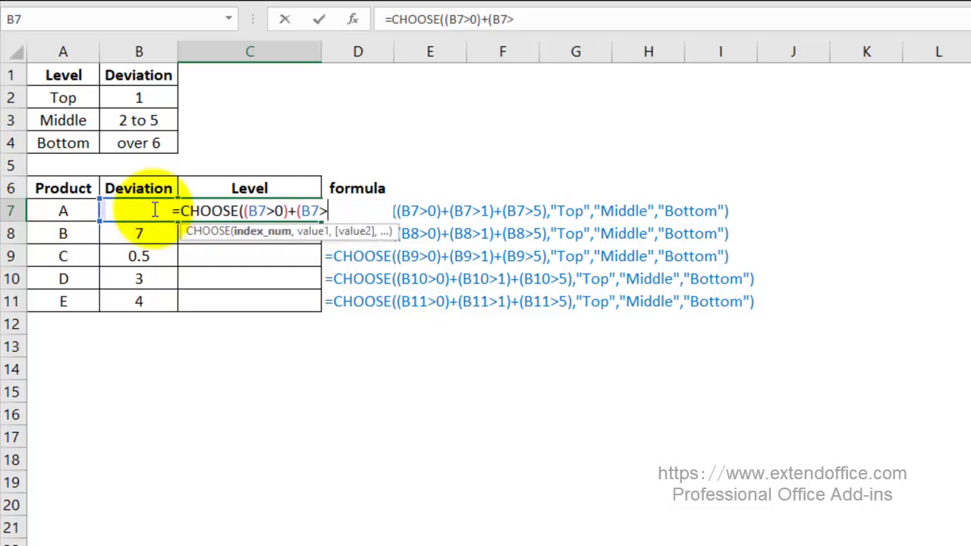
pyautogui.write('1')
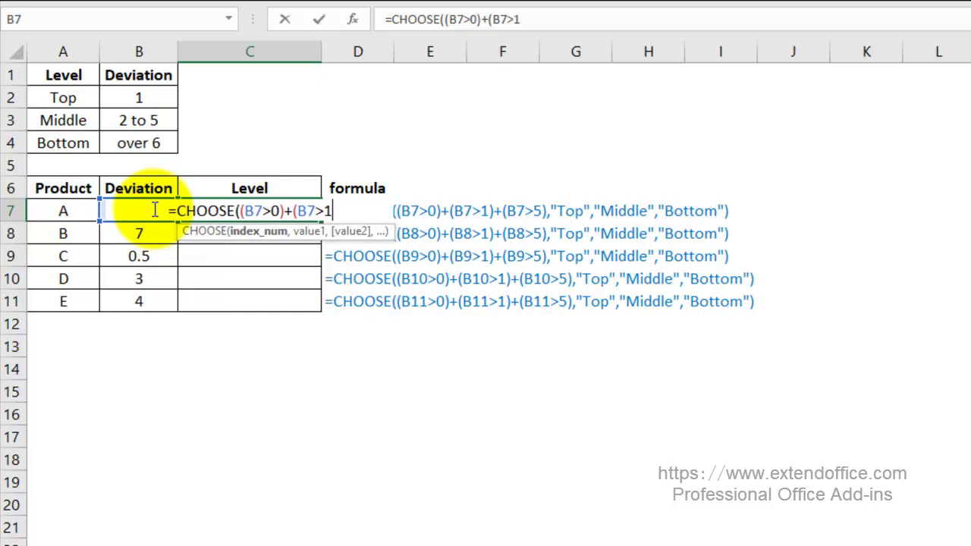
pyautogui.write(')')
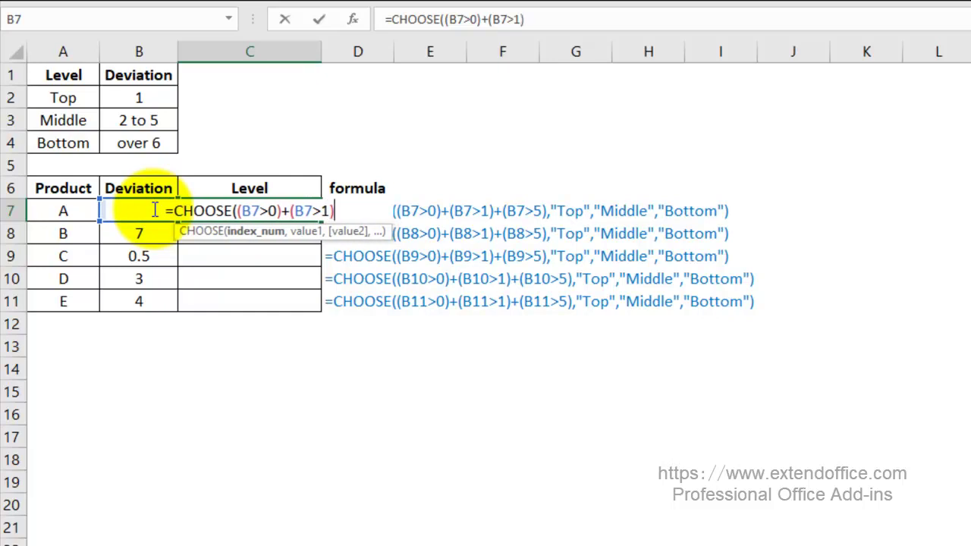
pyautogui.write('+')
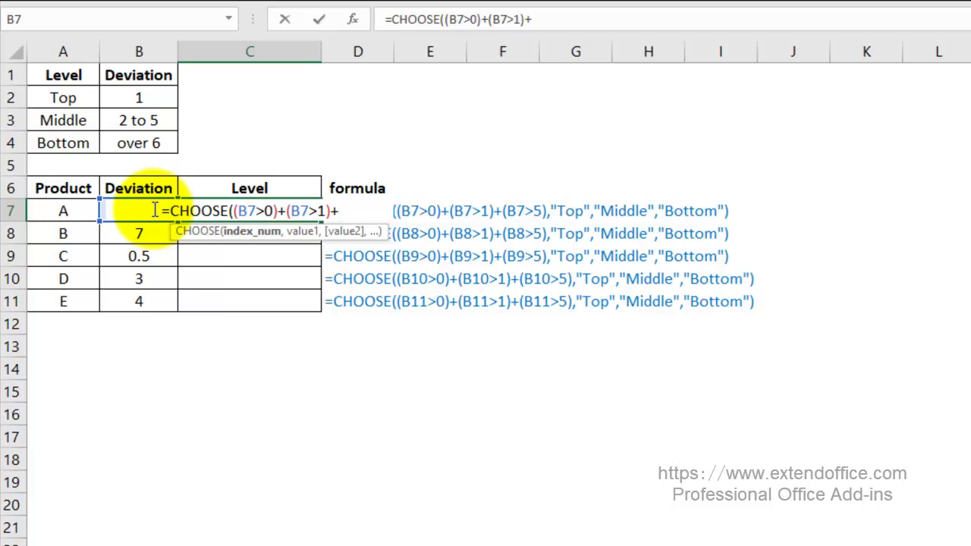
pyautogui.write('(')
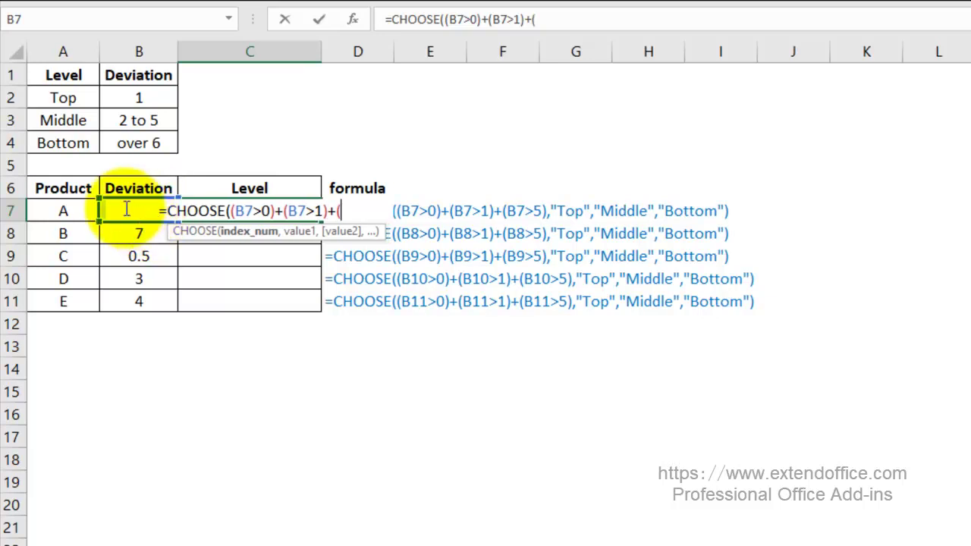
pyautogui.write('B')
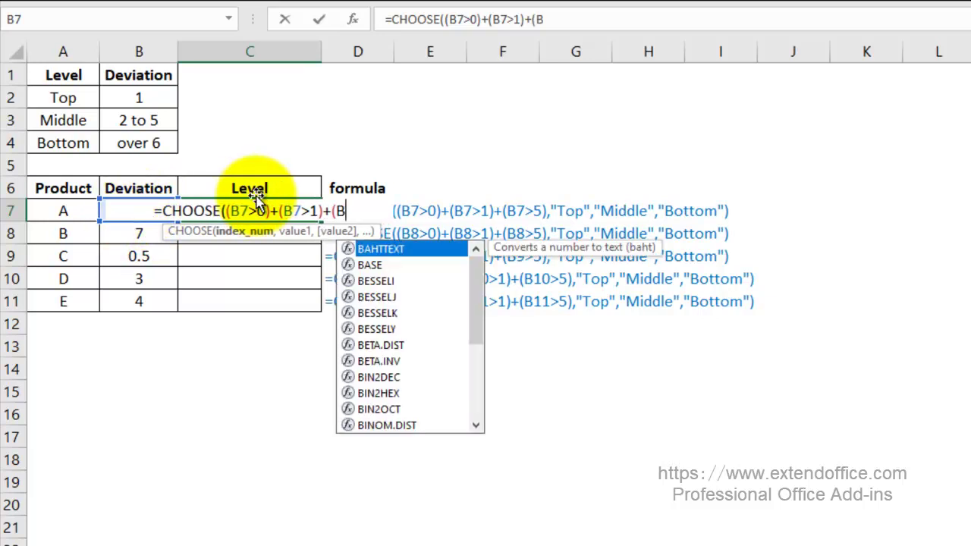
pyautogui.write('7>5')
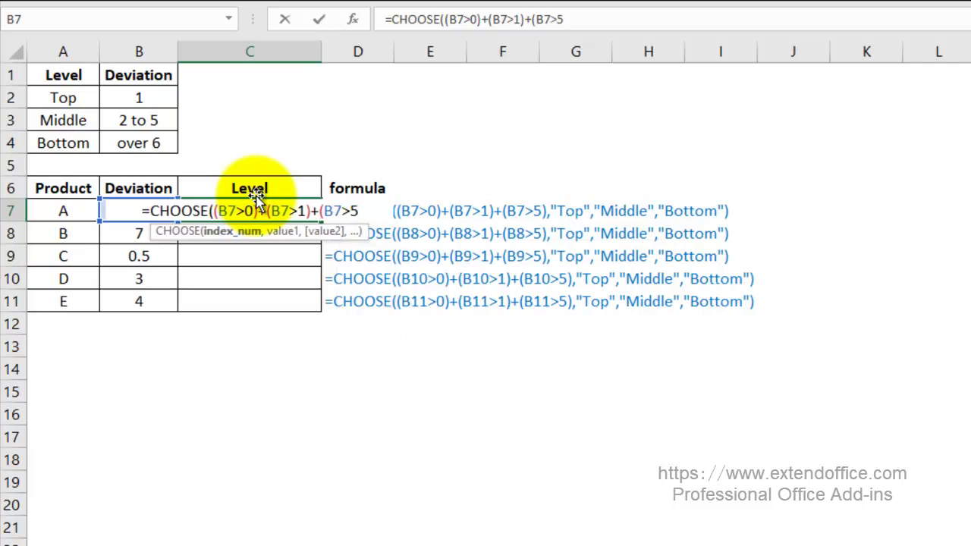
pyautogui.write(')')
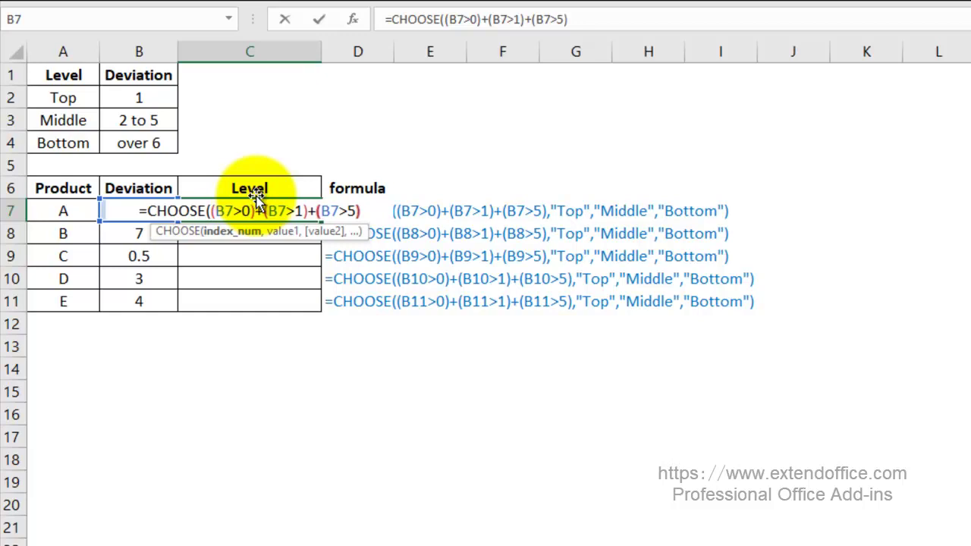
pyautogui.write(',"Top","Middle","Bottom')
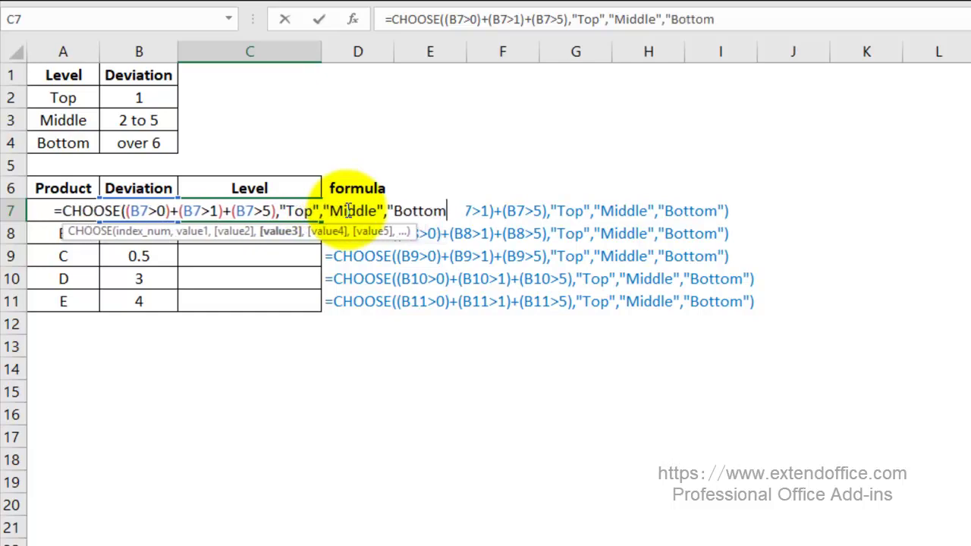
pyautogui.write('")')
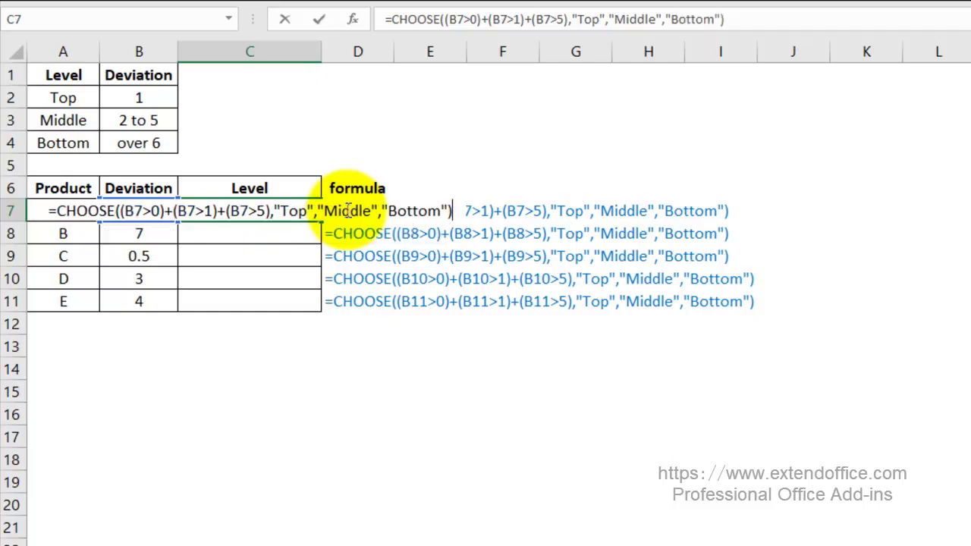
pyautogui.press('Return')
# Fill C7's Level formula down to C11, giving Middle, Bottom, Top, Middle, Middle.
pyautogui.click(303, 210)
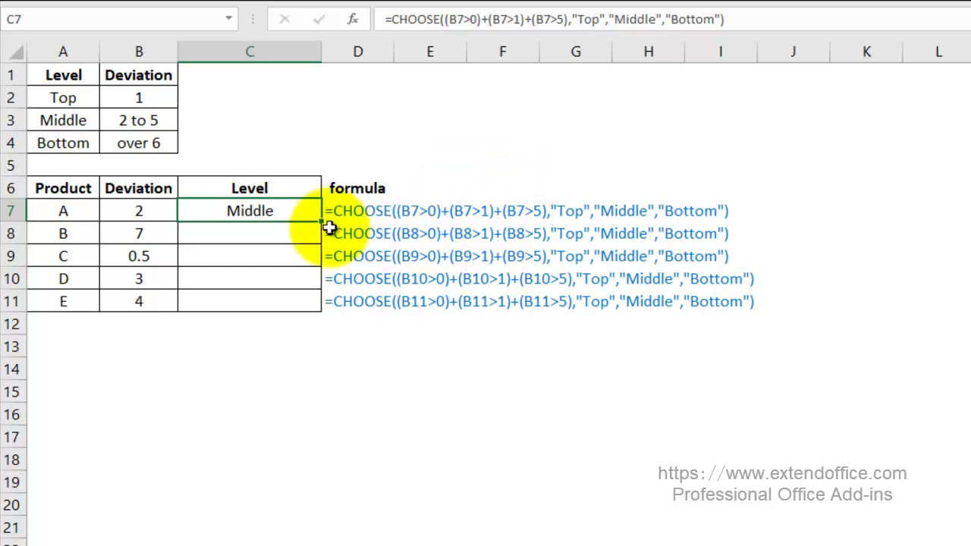
pyautogui.moveTo(321, 221); pyautogui.dragTo(311, 305)
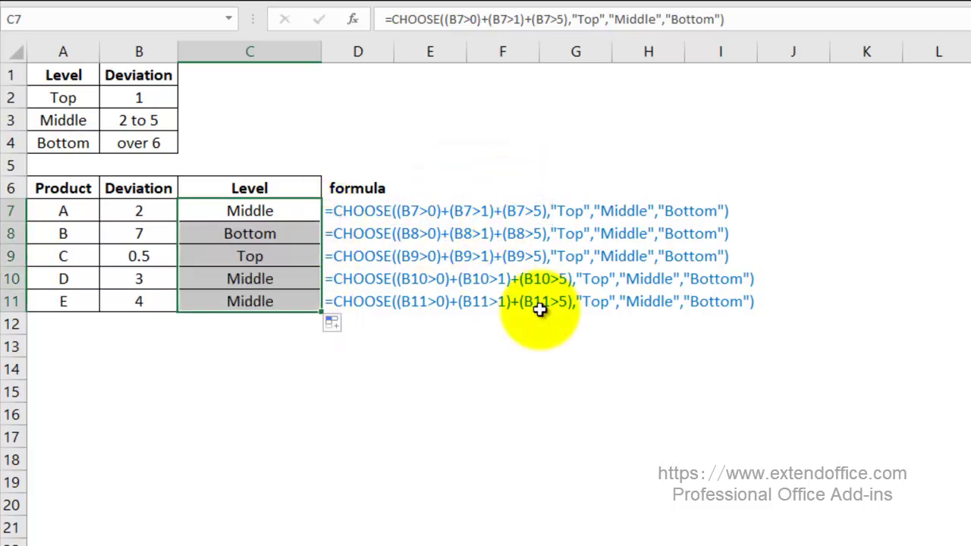
pyautogui.click(307, 301)
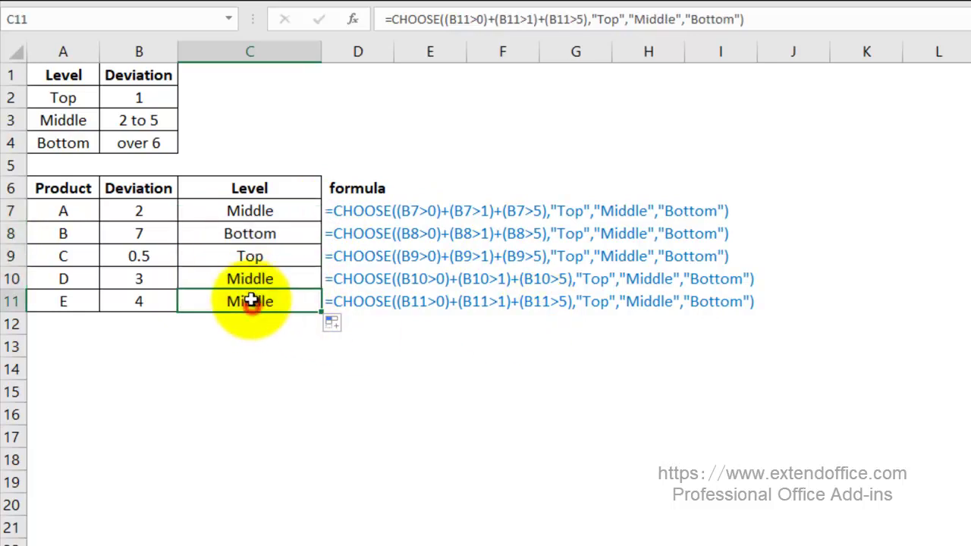
pyautogui.press('Up')
pyautogui.press('Up')
pyautogui.press('Up')
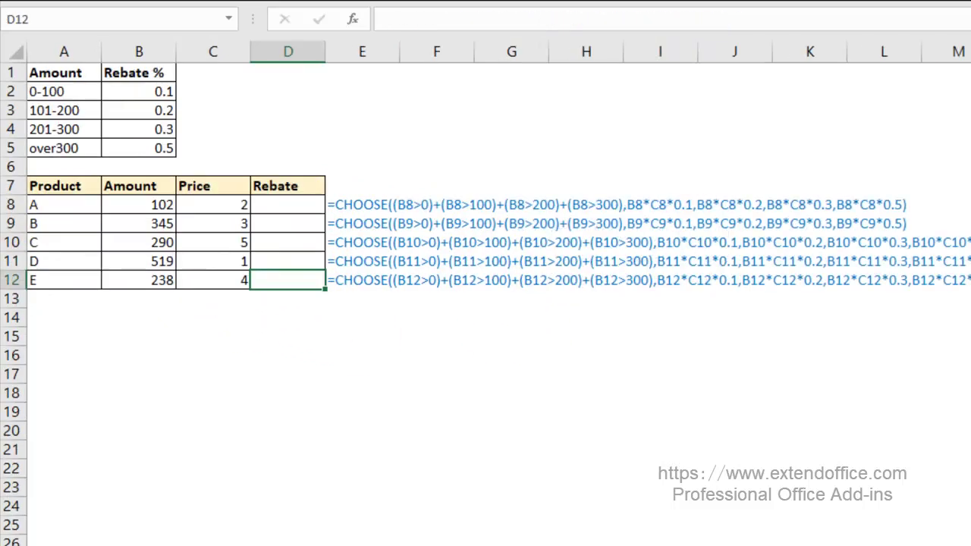
# Review product A's amount B8, price C8 and the A2:B5 rebate tier table, then select D8.
pyautogui.click(303, 204)
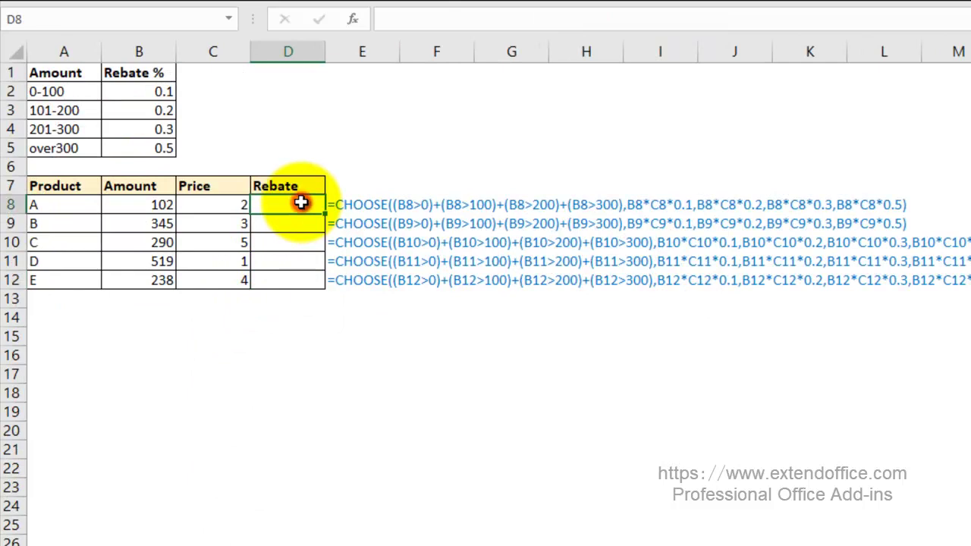
pyautogui.click(125, 205)
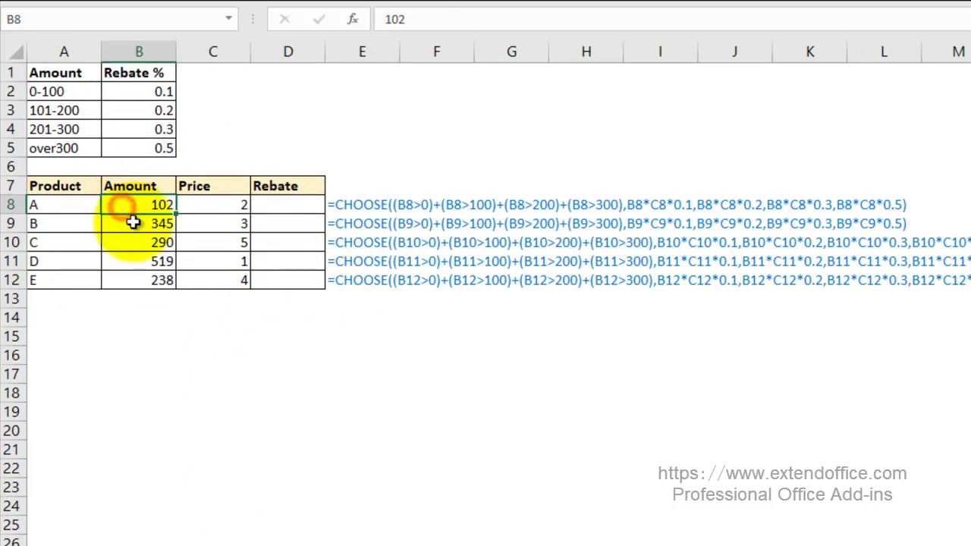
pyautogui.click(224, 205)
pyautogui.click(281, 210)
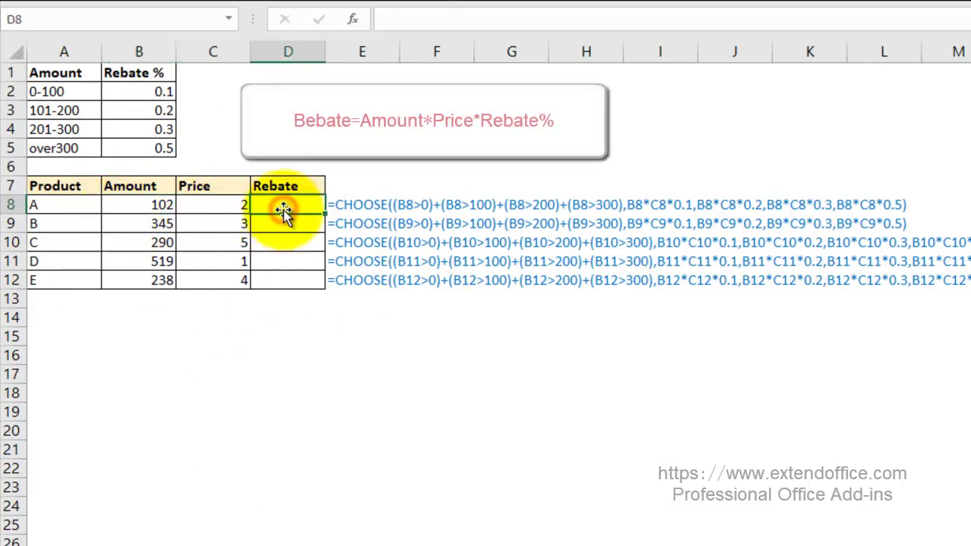
pyautogui.click(139, 91)
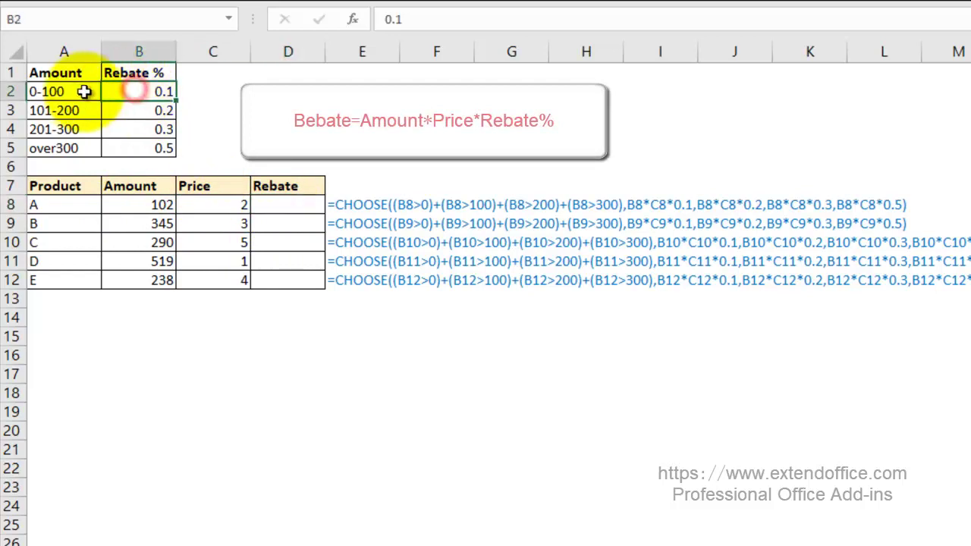
pyautogui.moveTo(68, 93); pyautogui.dragTo(152, 146)
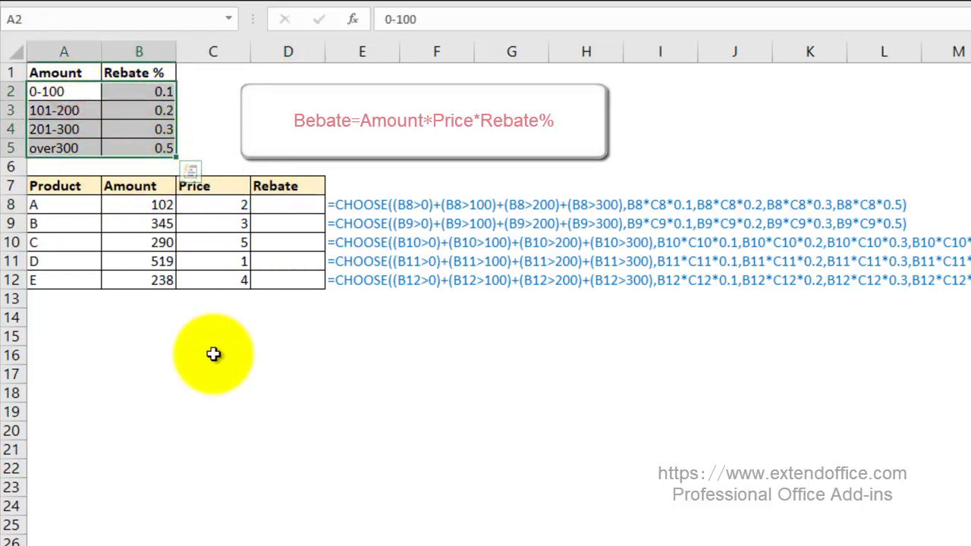
pyautogui.click(294, 204)
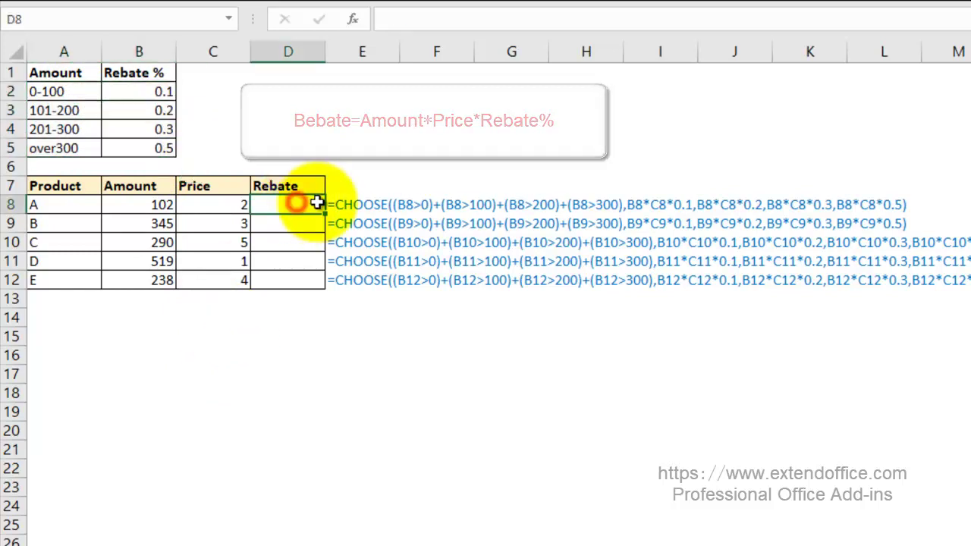
# Start D8's CHOOSE formula with index (B8>0)+(B8>100)+(B8>200)+(B8>300).
pyautogui.doubleClick(301, 206)
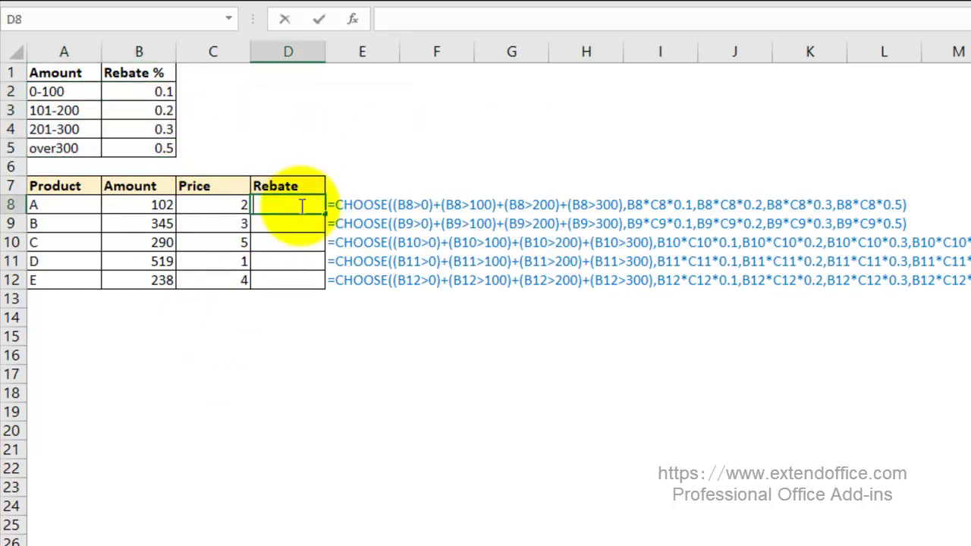
pyautogui.write('=cho')
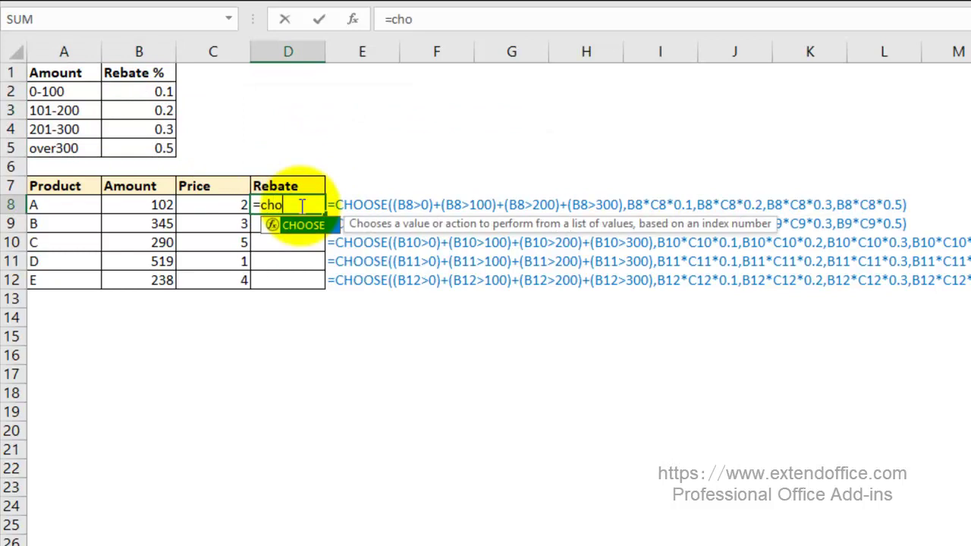
pyautogui.doubleClick(322, 225)
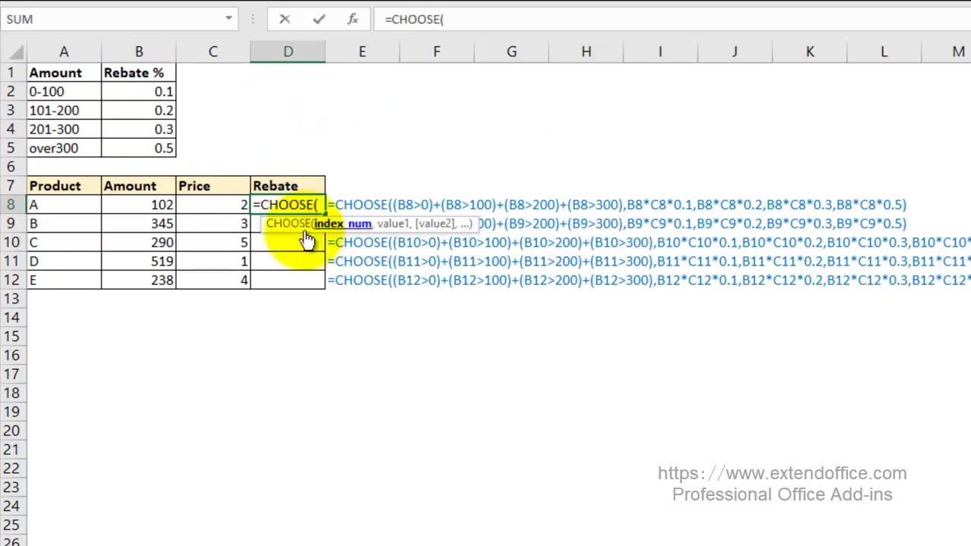
pyautogui.click(155, 205)
pyautogui.write('>0)')
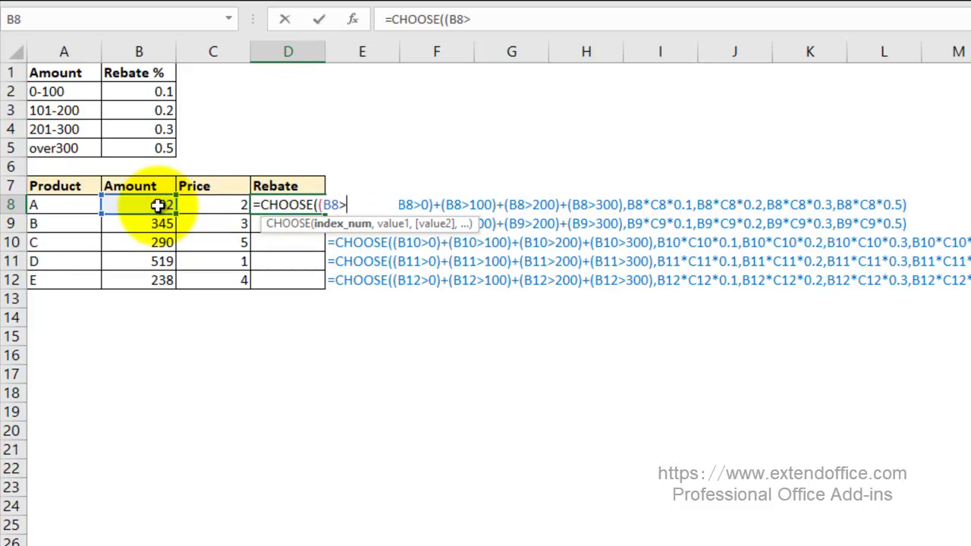
pyautogui.write(',')
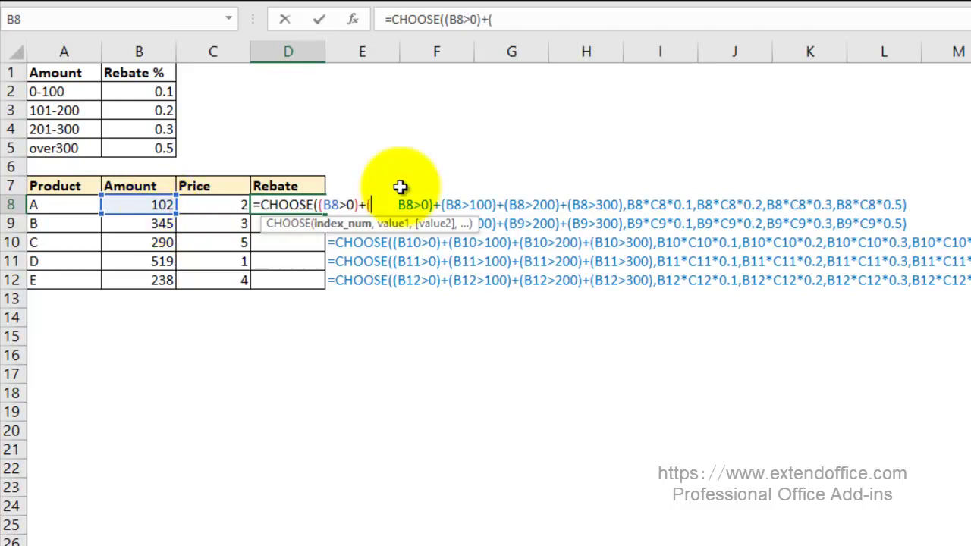
pyautogui.click(121, 200)
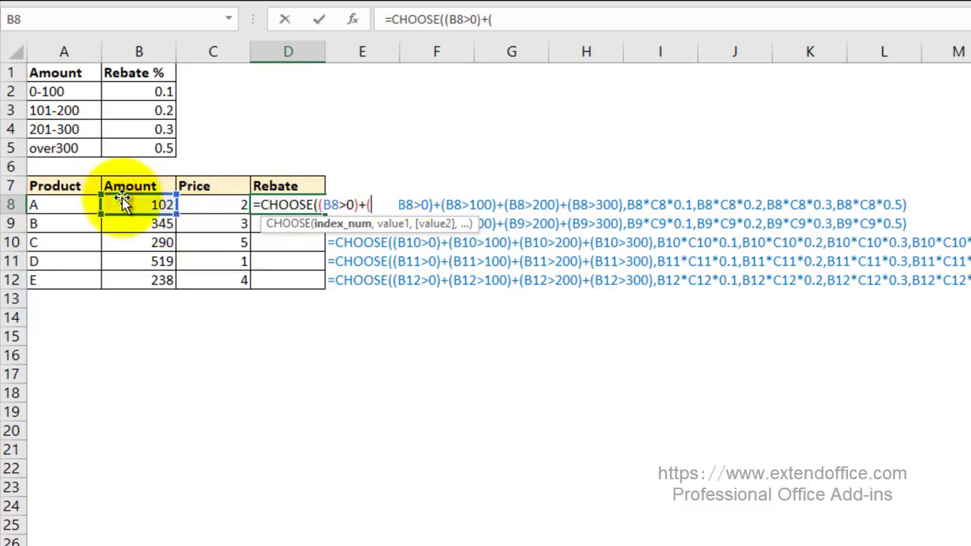
pyautogui.write('>')
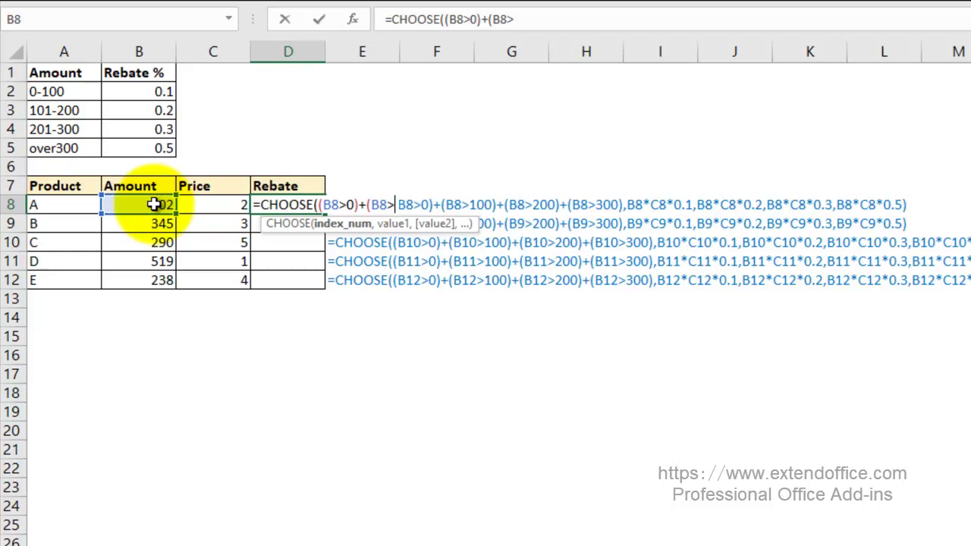
pyautogui.write('2')
pyautogui.write('00)+(')
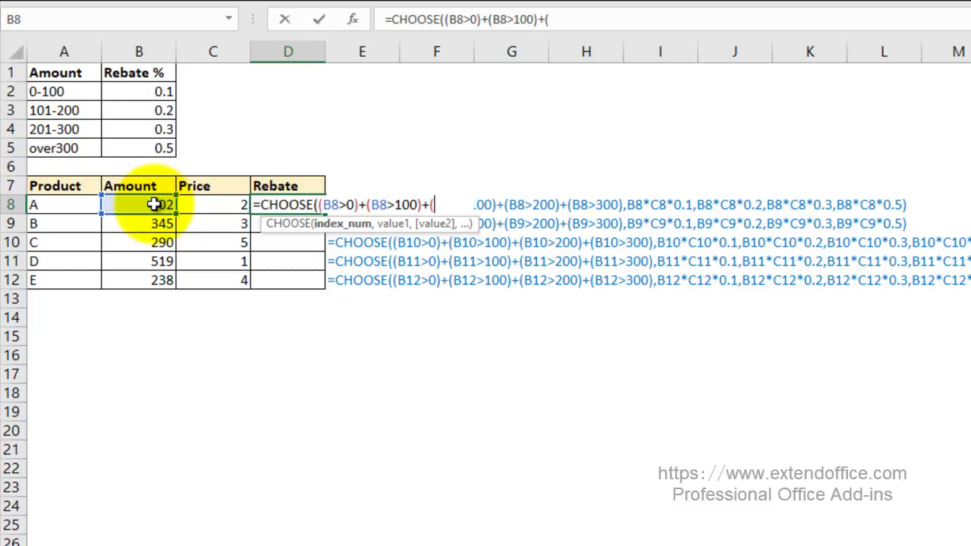
pyautogui.click(154, 204)
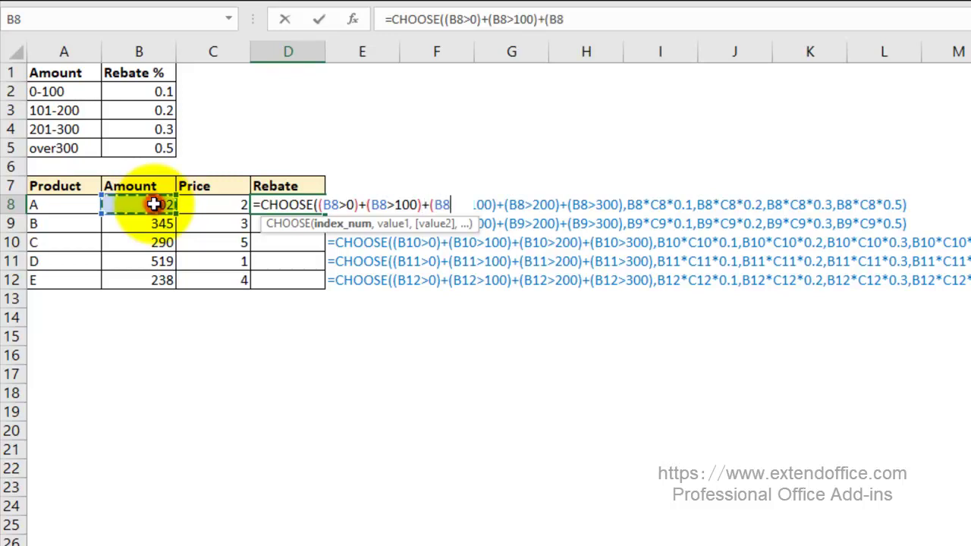
pyautogui.write('>')
pyautogui.write('200)+(')
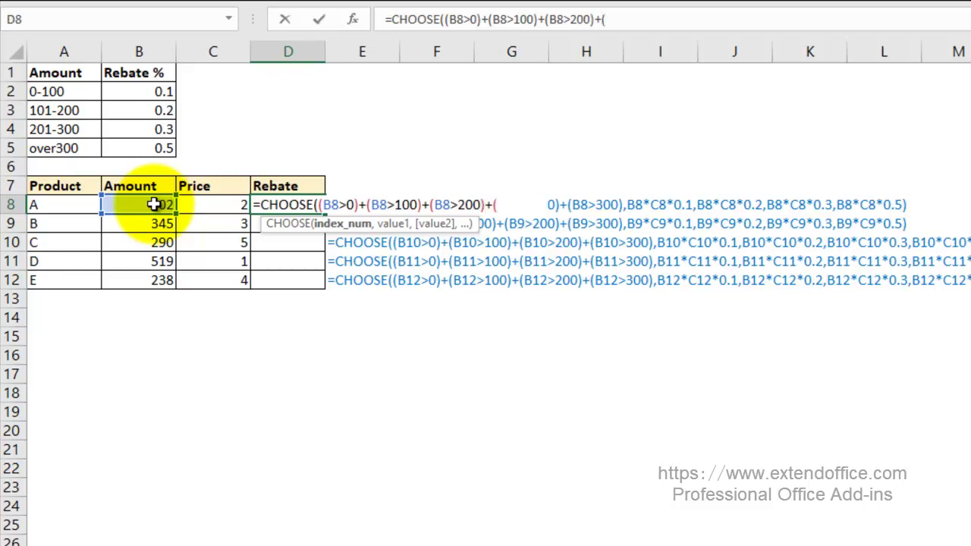
pyautogui.click(154, 204)
pyautogui.write('>300')
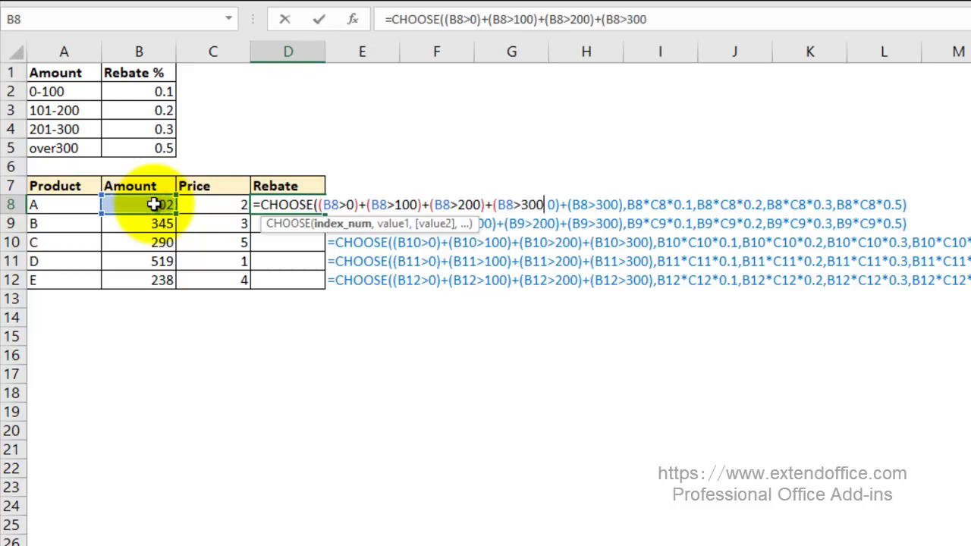
pyautogui.write(')')
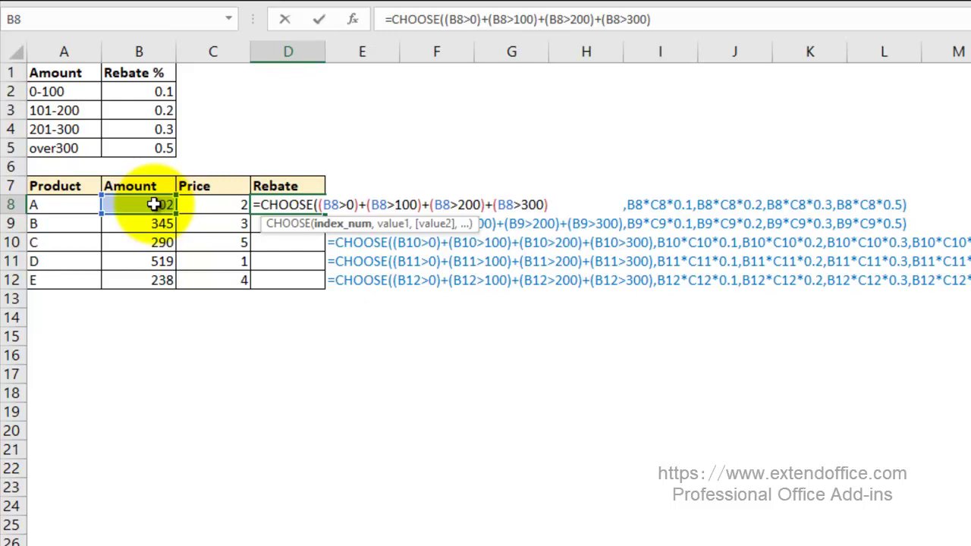
pyautogui.write(',')
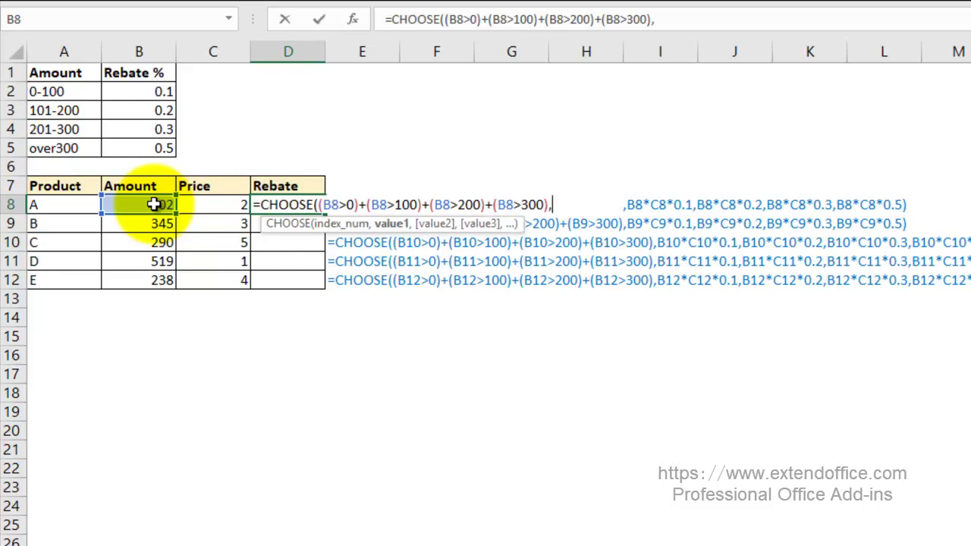
# Add the first two rebate values, B8*C8*0.1 and B8*C8*0.2.
pyautogui.click(154, 204)
pyautogui.write('*')
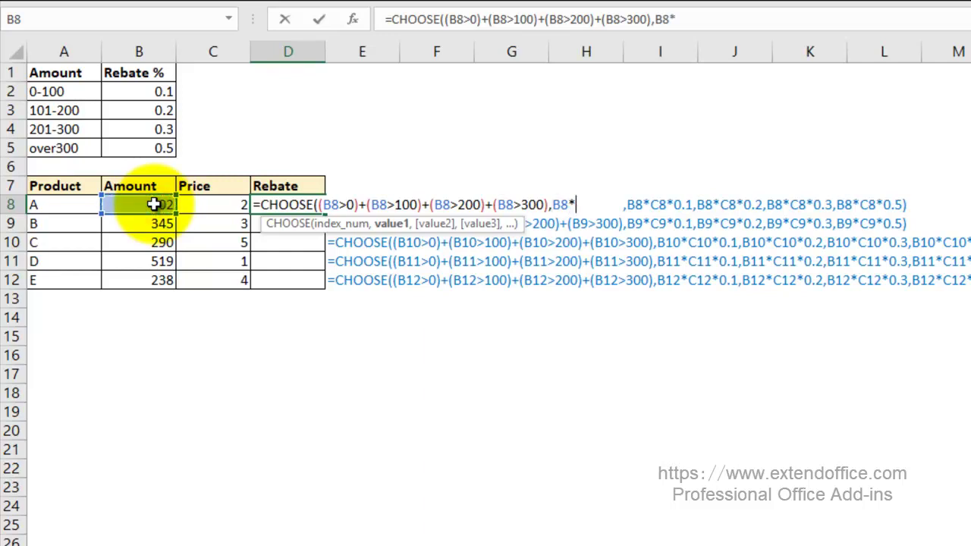
pyautogui.click(228, 206)
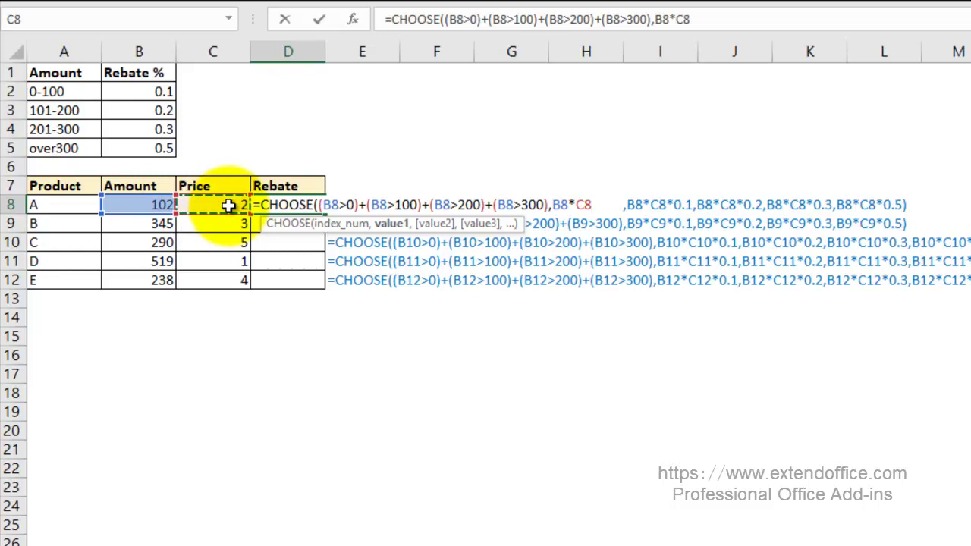
pyautogui.write('*0.1')
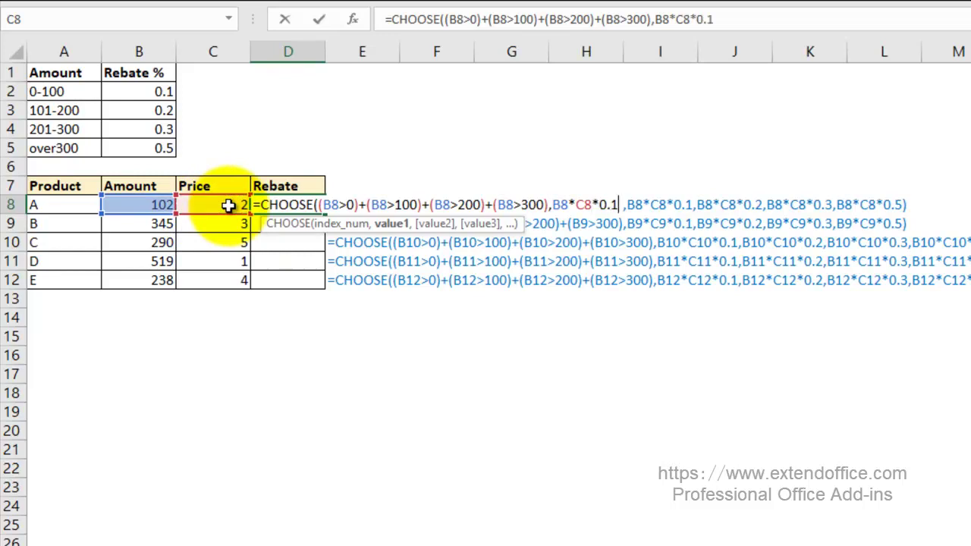
pyautogui.write('),')
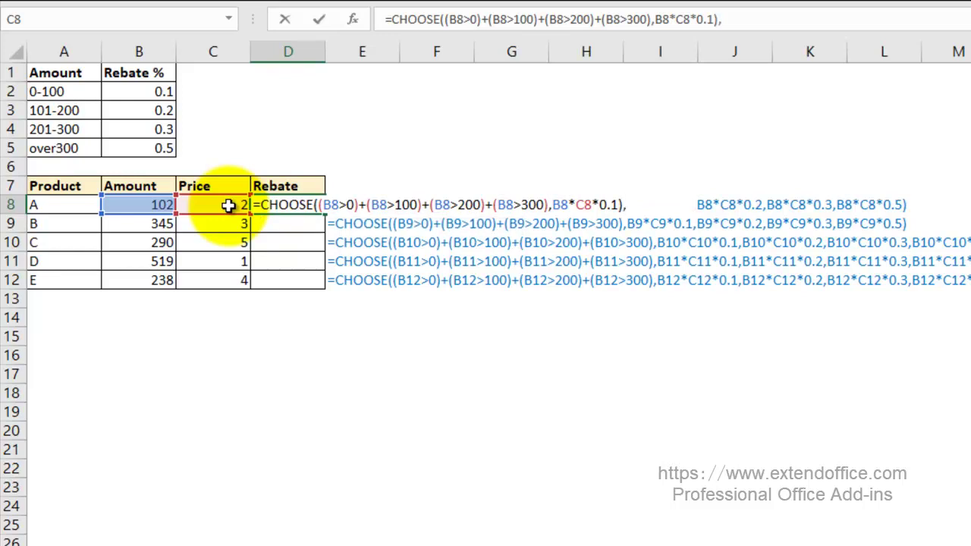
pyautogui.click(132, 203)
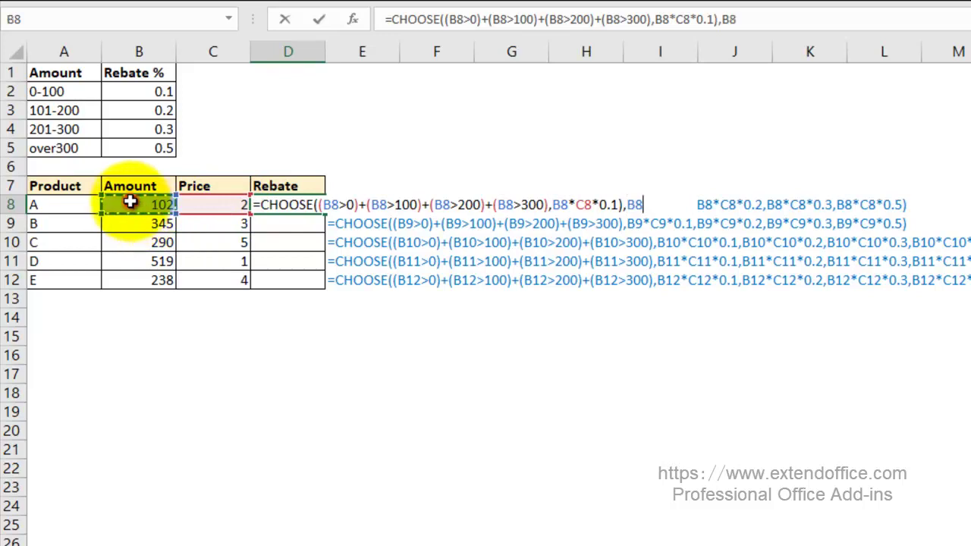
pyautogui.write('*')
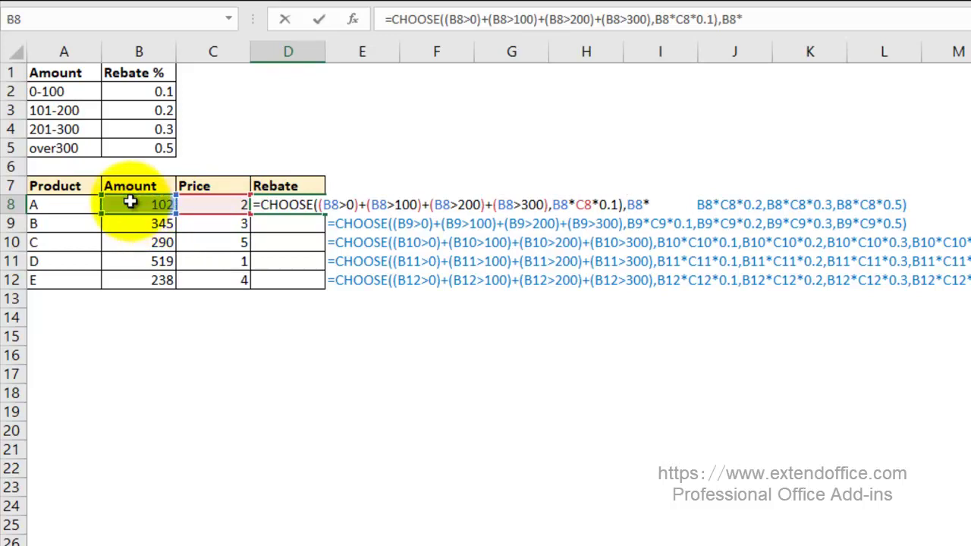
pyautogui.click(210, 202)
pyautogui.write('*0')
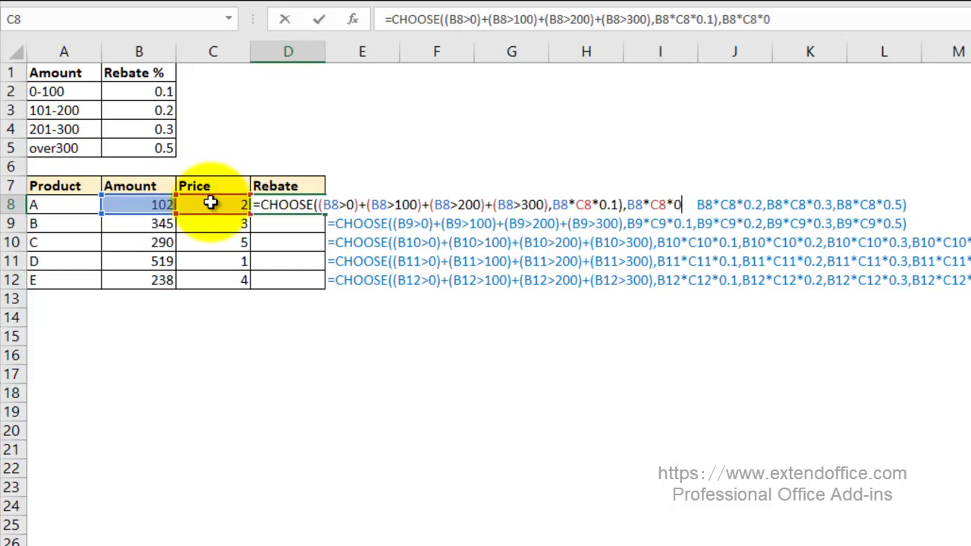
pyautogui.write(',2,')
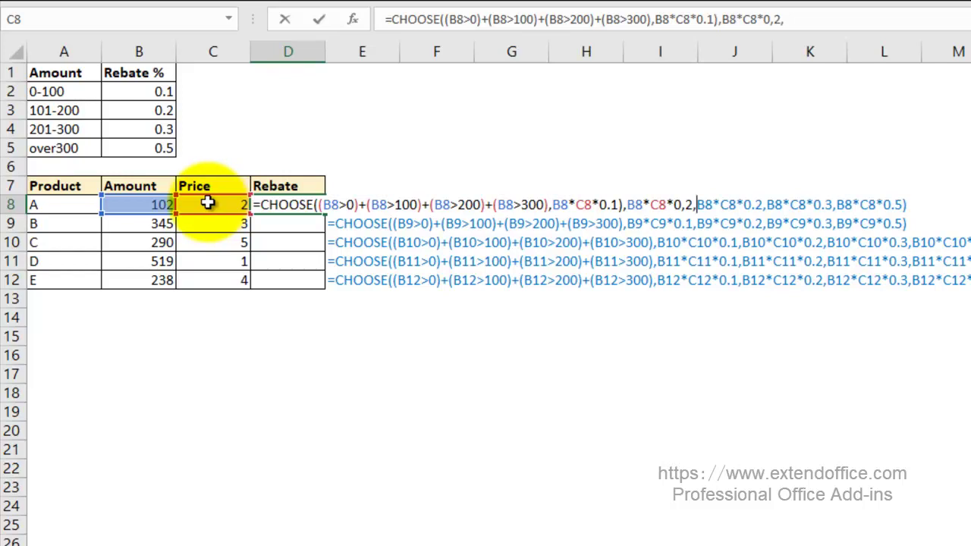
# Fix the 0.2 decimal and add rebate values B8*C8*0.3 and B8*C8*0.5.
pyautogui.click(139, 204)
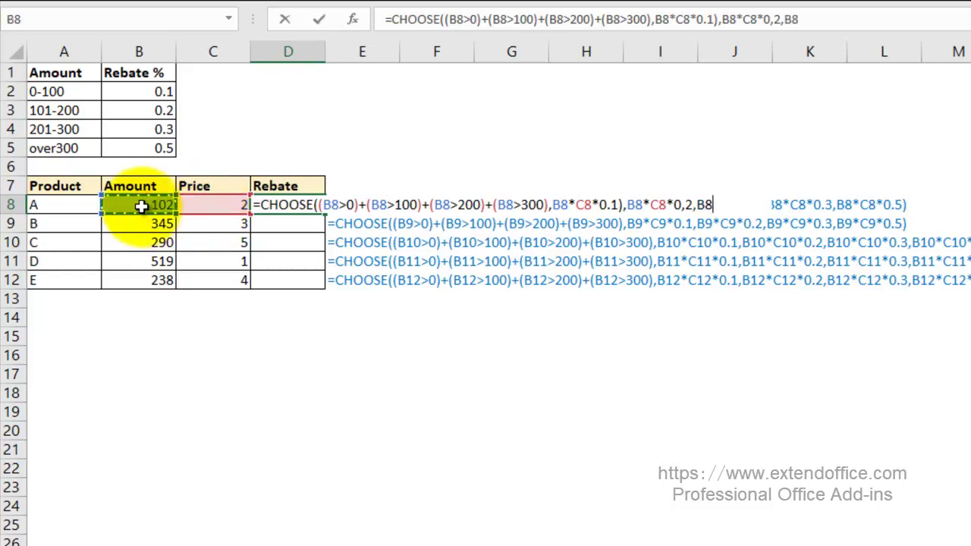
pyautogui.write('*')
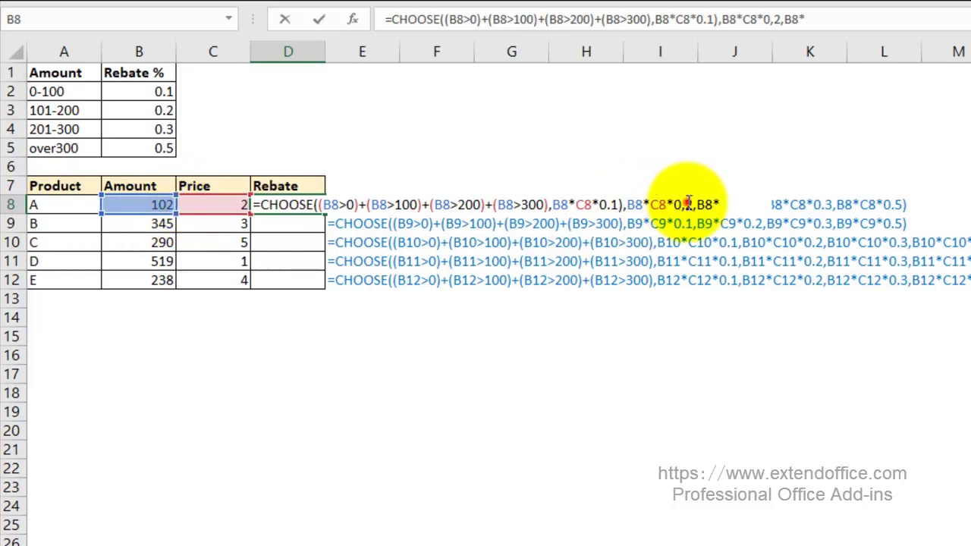
pyautogui.press('BackSpace')
pyautogui.write('.')
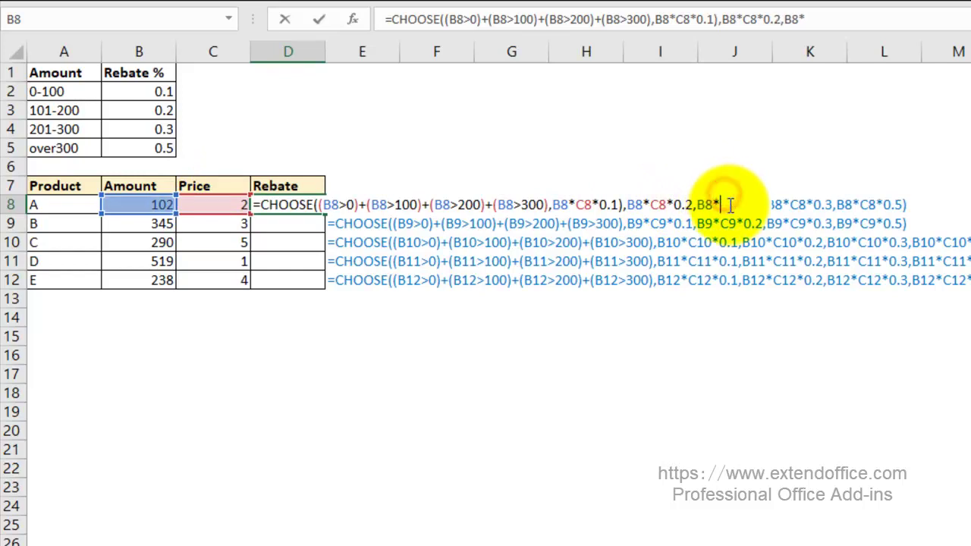
pyautogui.click(223, 204)
pyautogui.write('*0.')
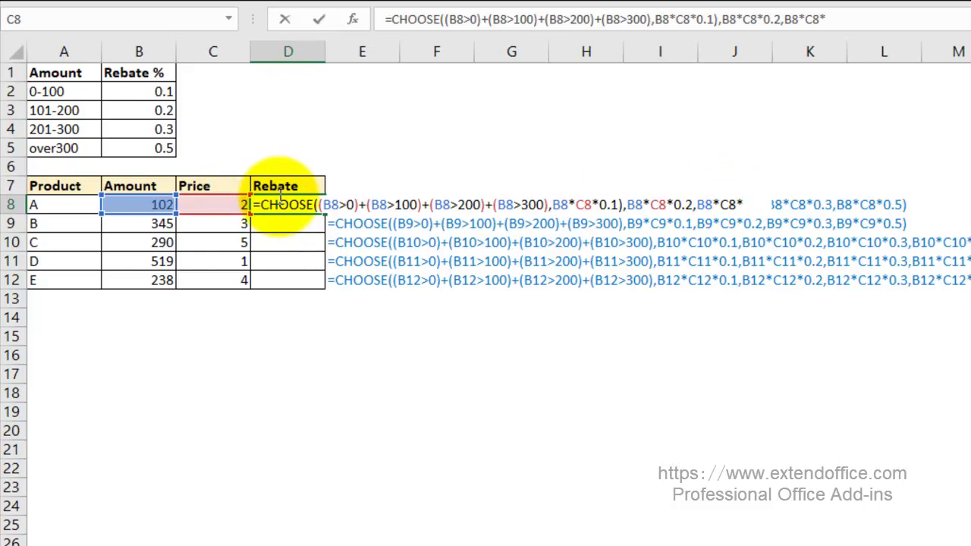
pyautogui.write('3,')
pyautogui.click(129, 203)
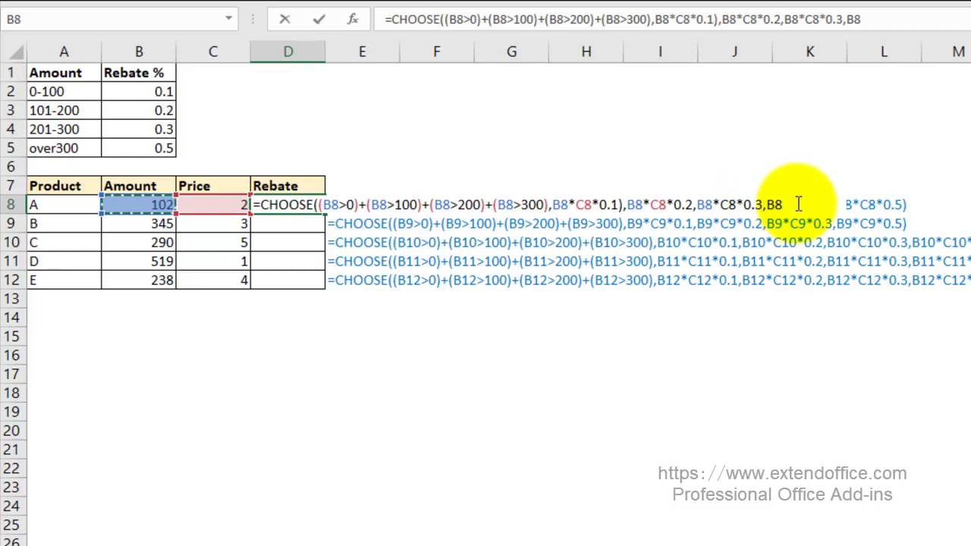
pyautogui.write('*')
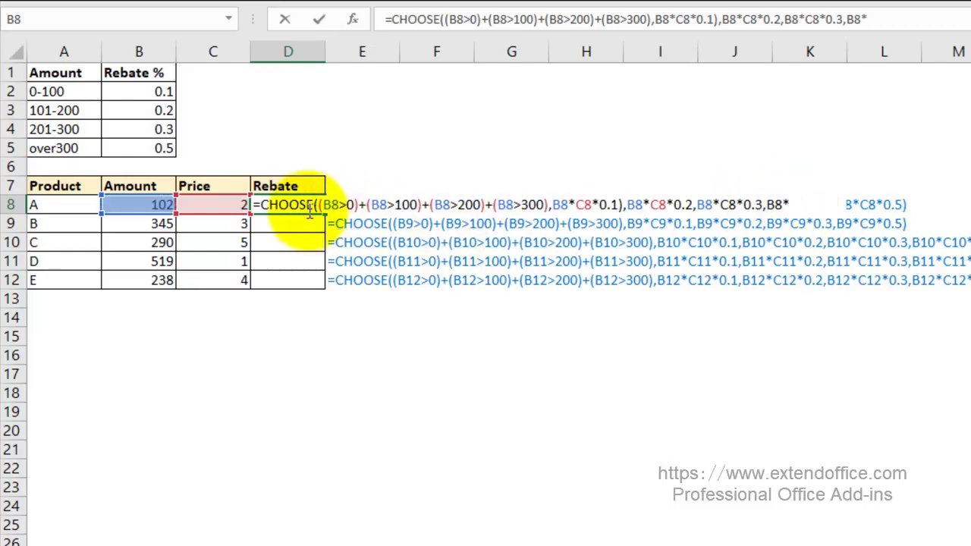
pyautogui.click(206, 199)
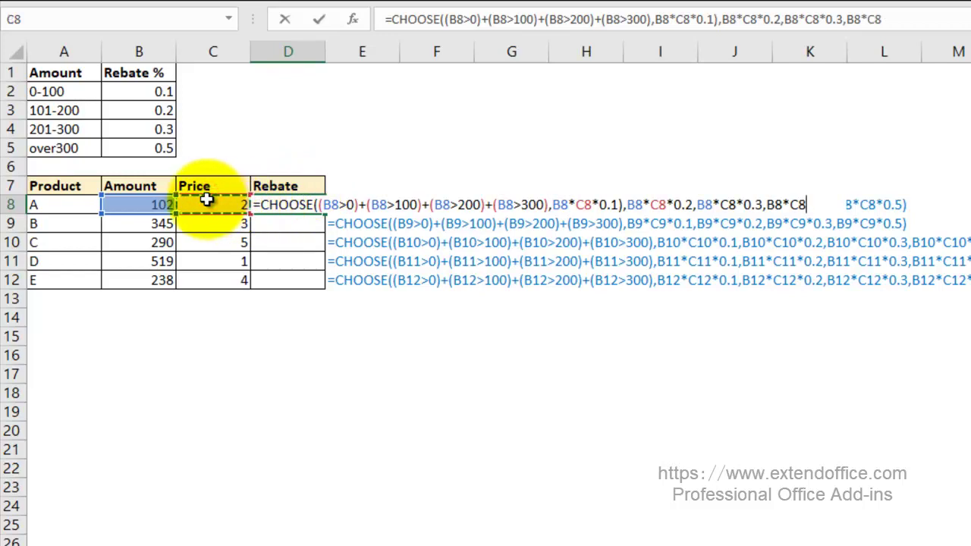
pyautogui.write('*')
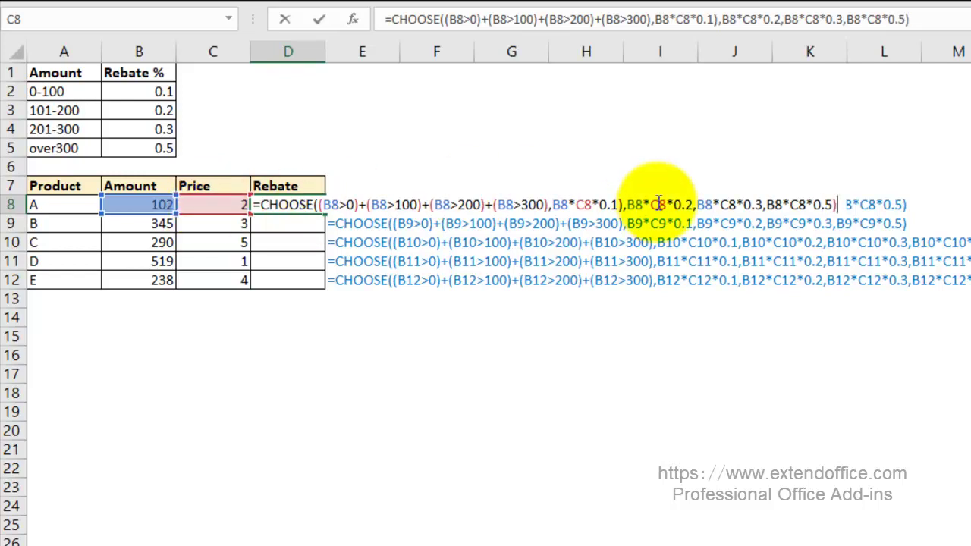
pyautogui.click(624, 204)
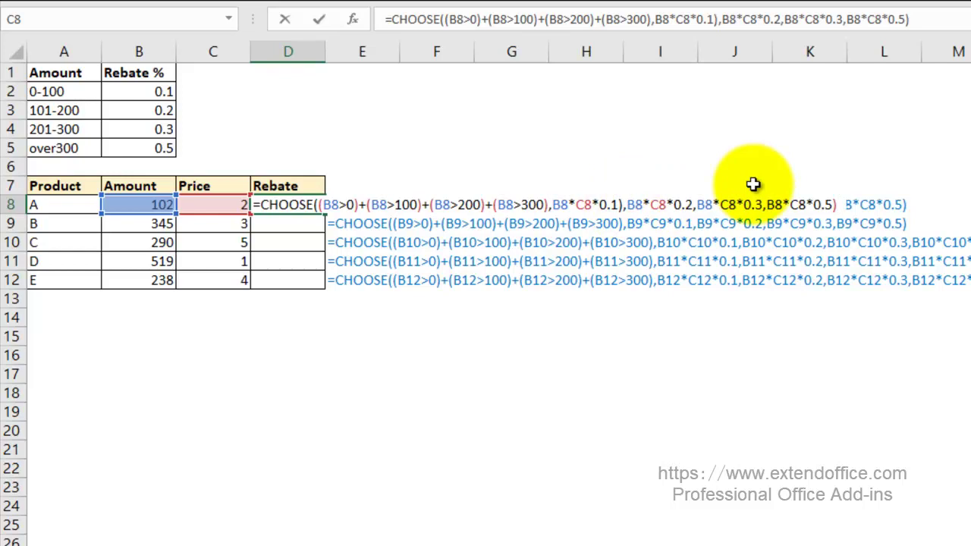
# Delete the extra parenthesis after 0.1, then highlight the index and four rebate value arguments.
pyautogui.press('BackSpace')
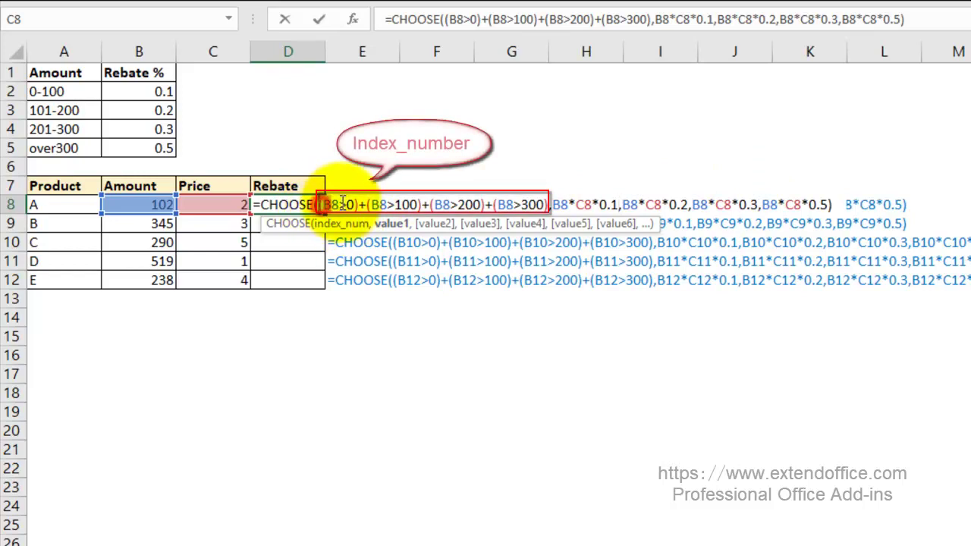
pyautogui.moveTo(377, 204); pyautogui.dragTo(549, 196)
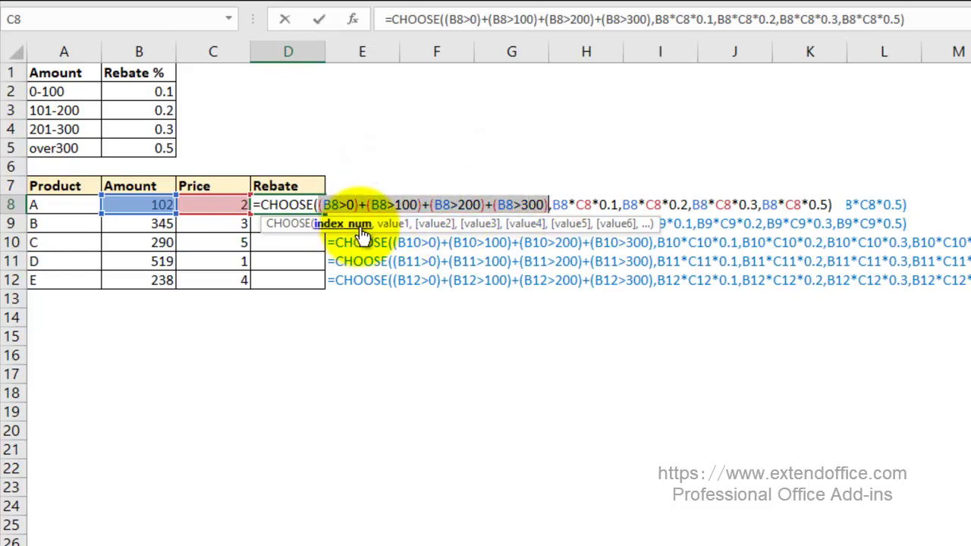
pyautogui.click(559, 202)
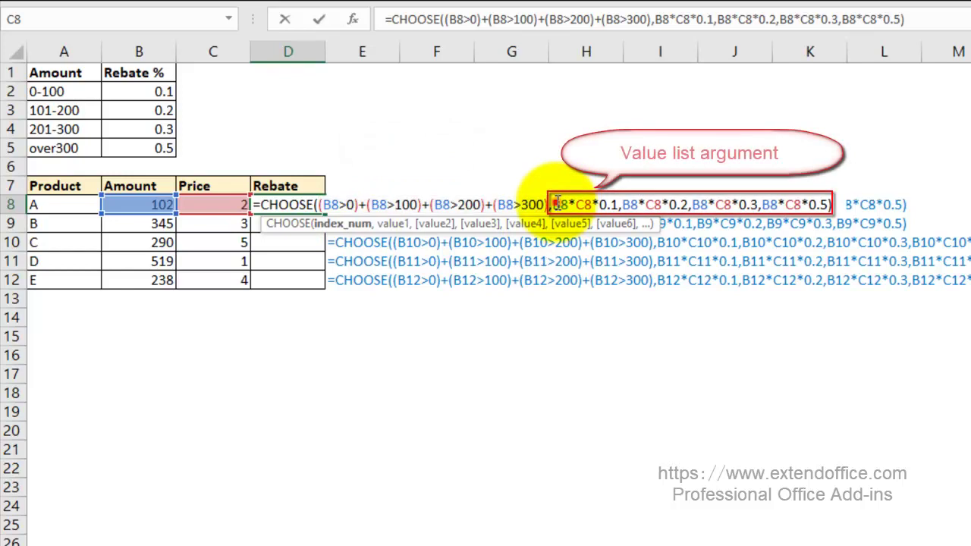
pyautogui.moveTo(559, 202); pyautogui.dragTo(619, 203)
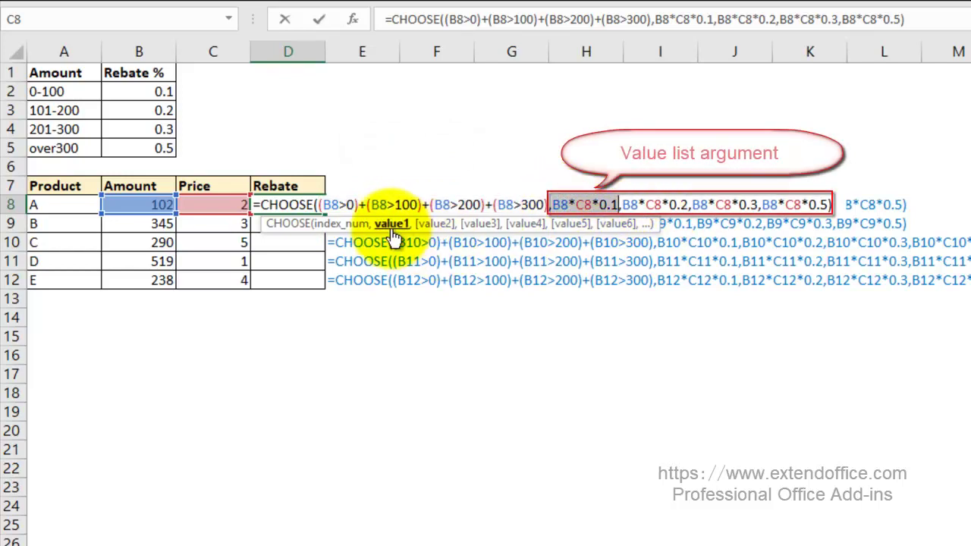
pyautogui.moveTo(622, 204); pyautogui.dragTo(689, 203)
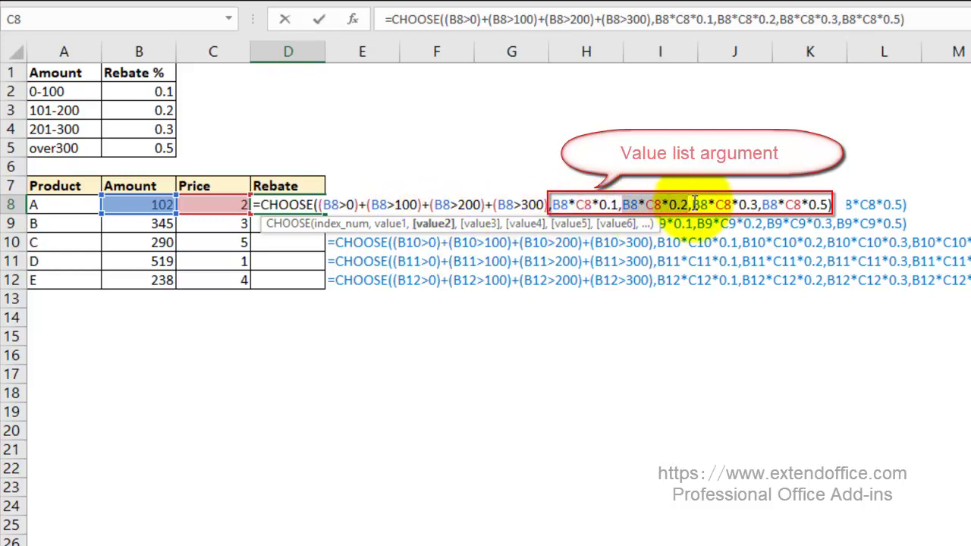
pyautogui.moveTo(692, 203); pyautogui.dragTo(757, 203)
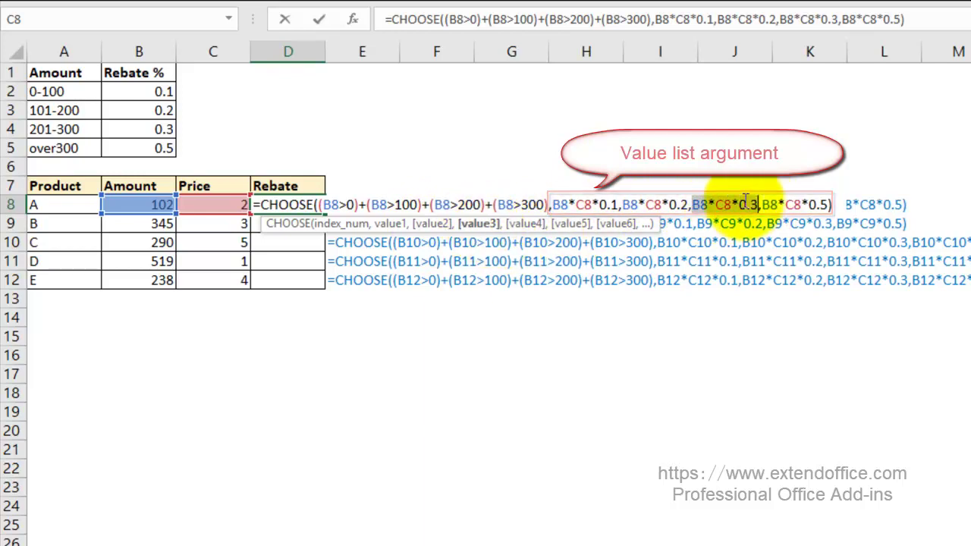
pyautogui.click(762, 203)
pyautogui.moveTo(780, 197); pyautogui.dragTo(832, 204)
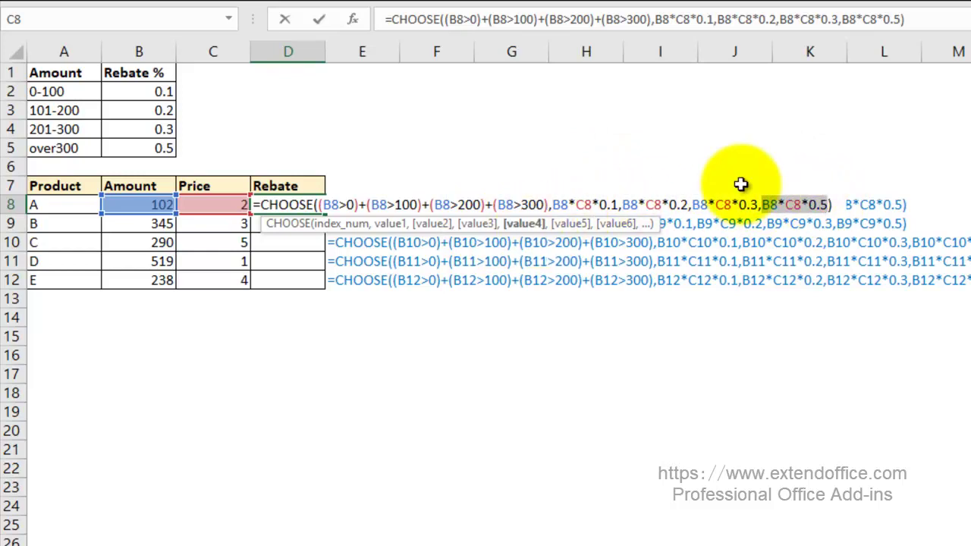
# Copy D8's rebate formula down to D12, giving 40.8, 517.5, 435, 259.5 and 285.6.
pyautogui.press('Return')
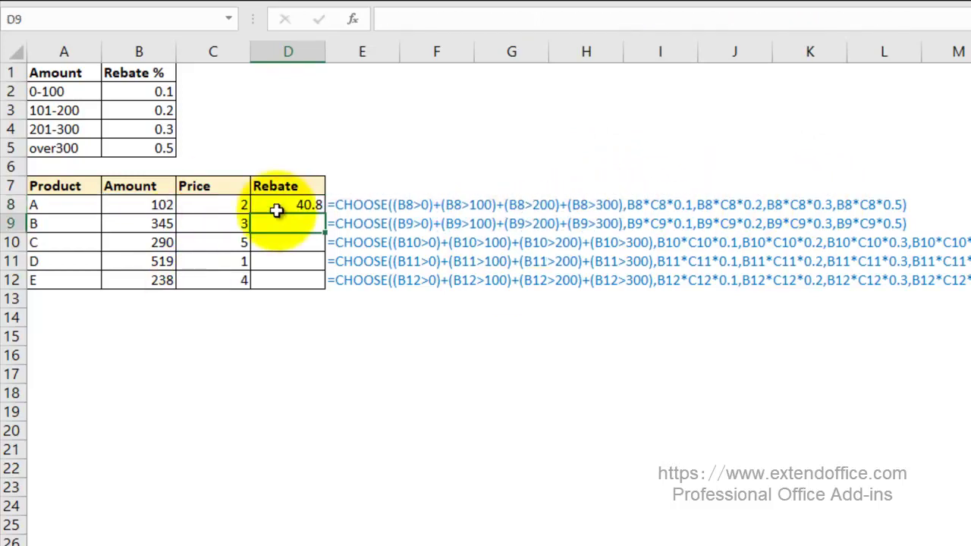
pyautogui.click(284, 205)
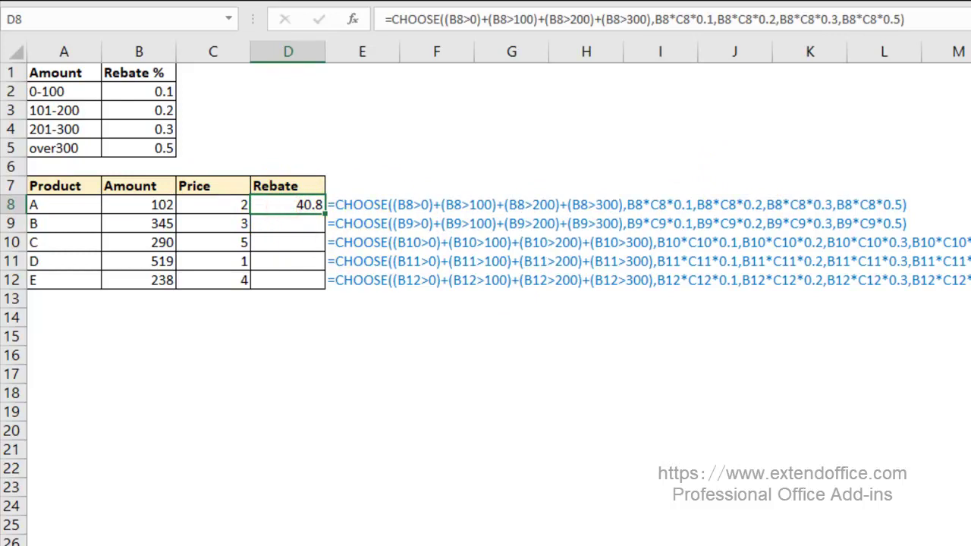
pyautogui.moveTo(325, 211); pyautogui.dragTo(319, 285)
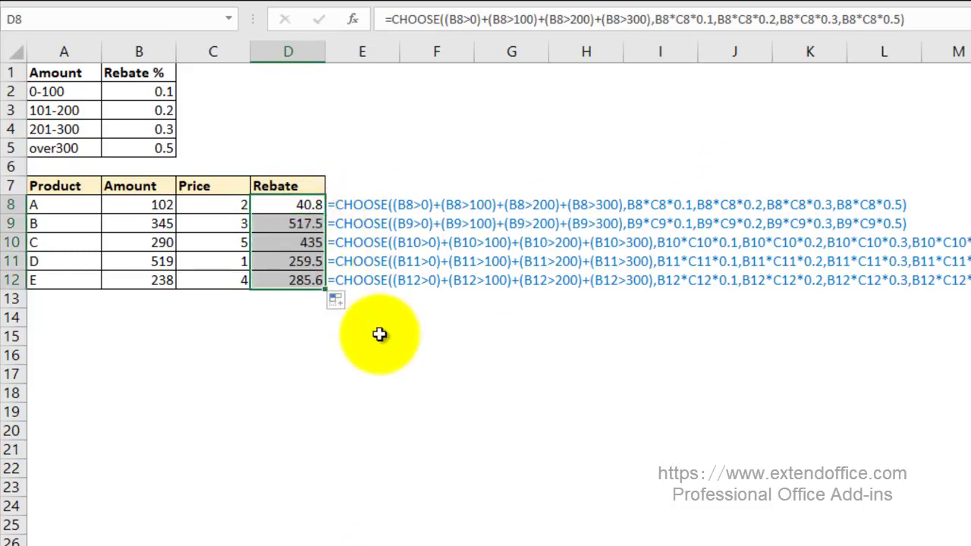
pyautogui.click(380, 335)
pyautogui.click(308, 204)
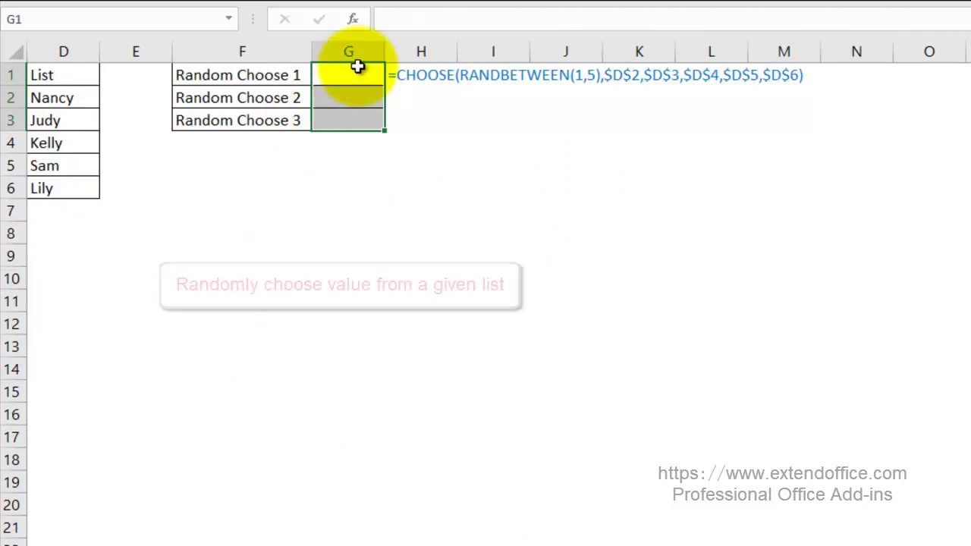
# After marking the names in D2:D6, begin G1's formula as =CHOOSE(RANDBETWEEN(1,5),.
pyautogui.moveTo(78, 70); pyautogui.dragTo(61, 137)
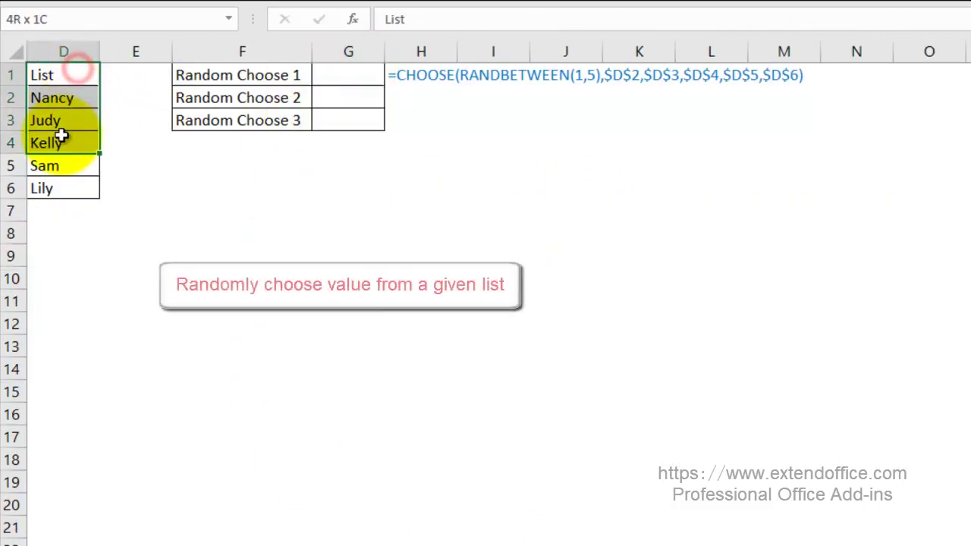
pyautogui.moveTo(66, 97); pyautogui.dragTo(59, 186)
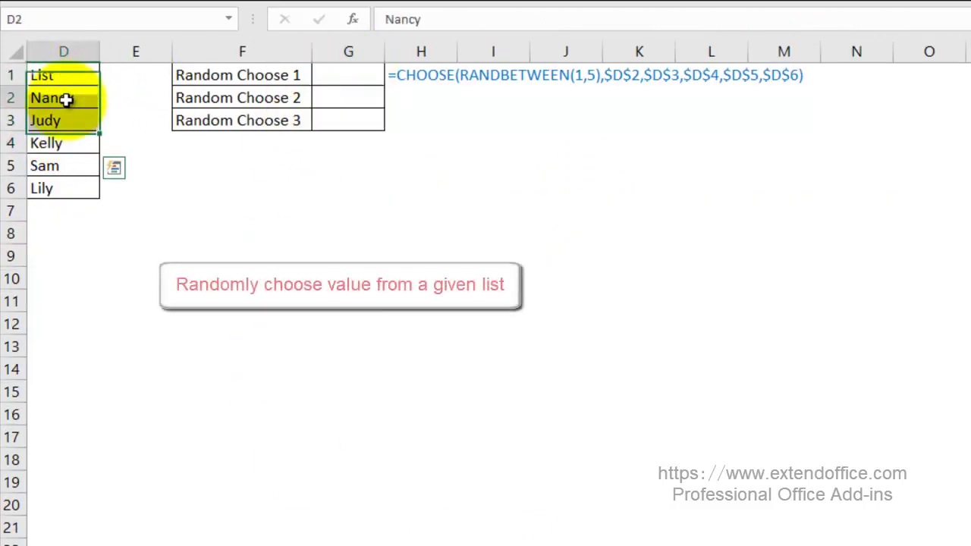
pyautogui.click(333, 74)
pyautogui.doubleClick(334, 75)
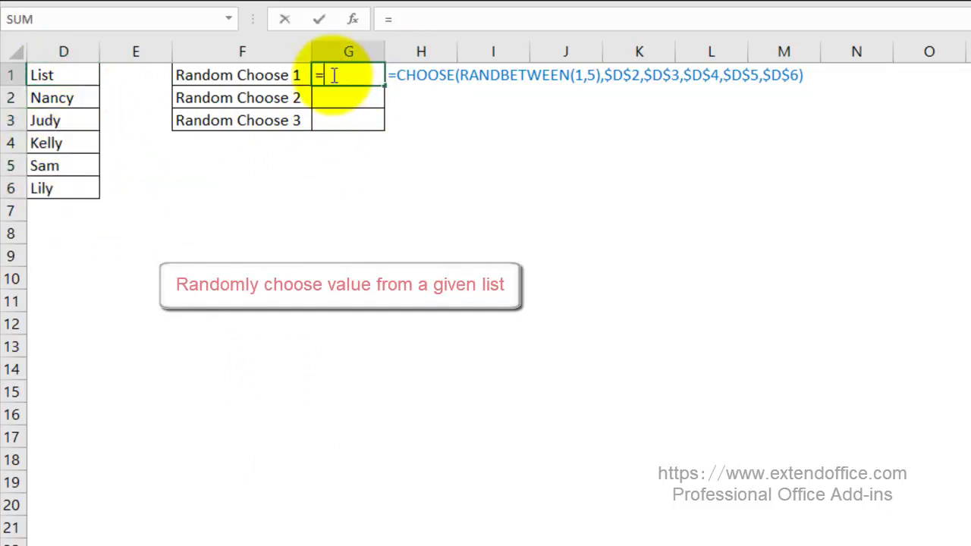
pyautogui.write('=cho')
pyautogui.doubleClick(364, 94)
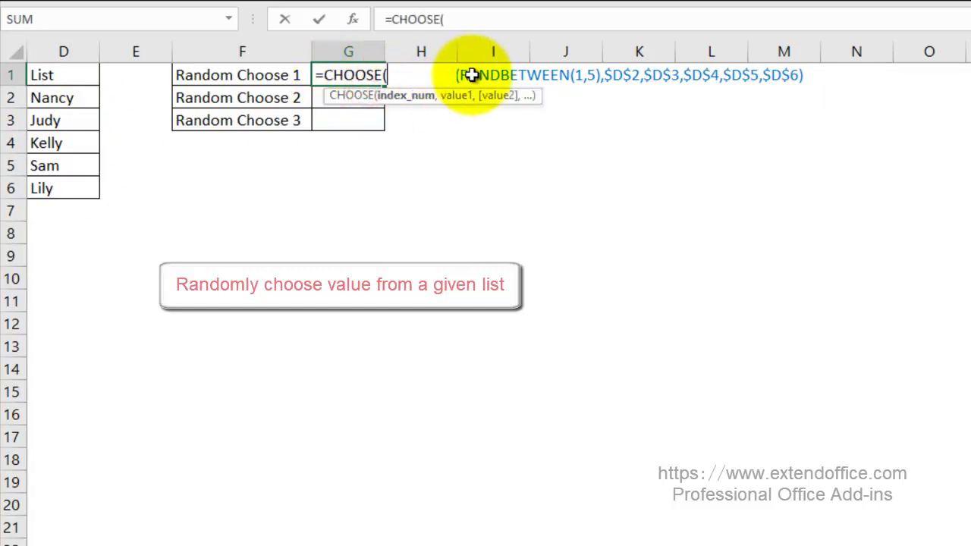
pyautogui.write('ra')
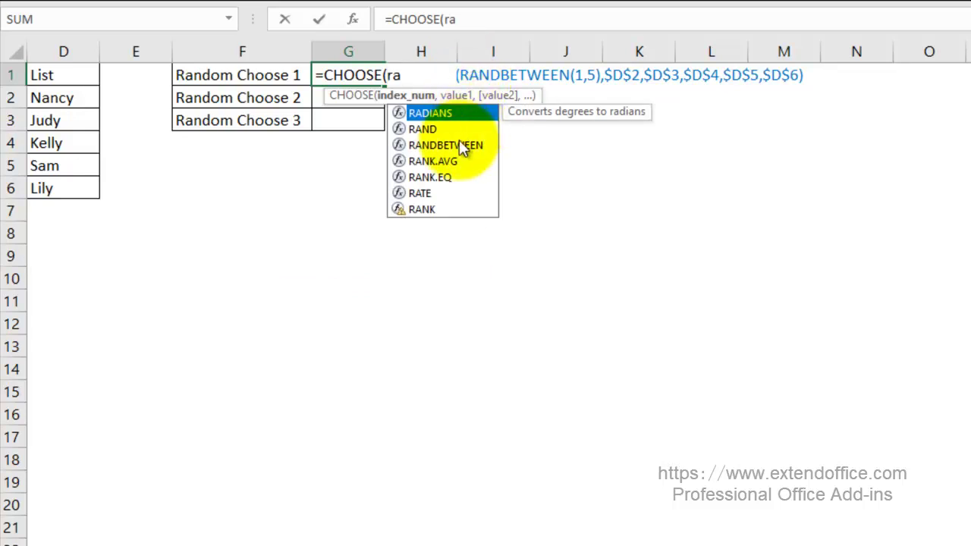
pyautogui.click(458, 146)
pyautogui.doubleClick(458, 145)
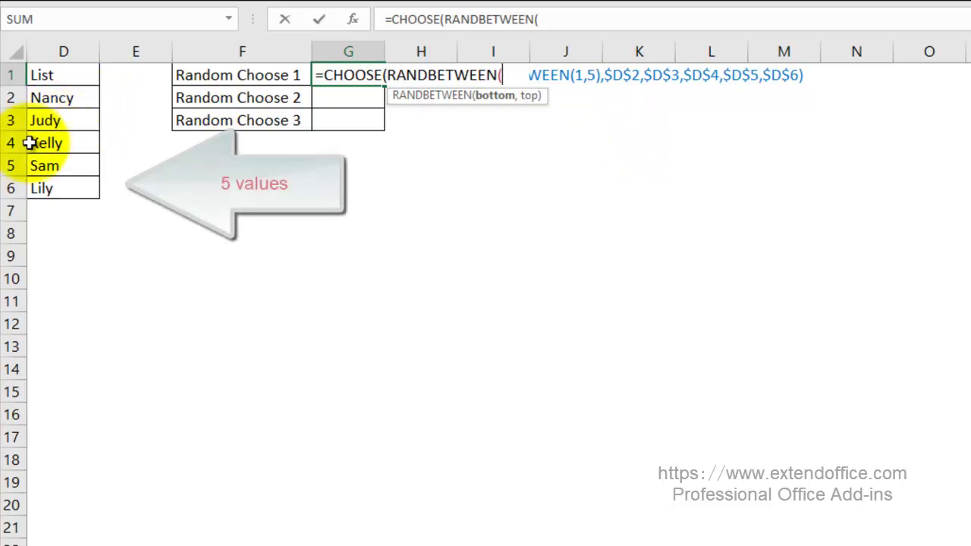
pyautogui.write('1')
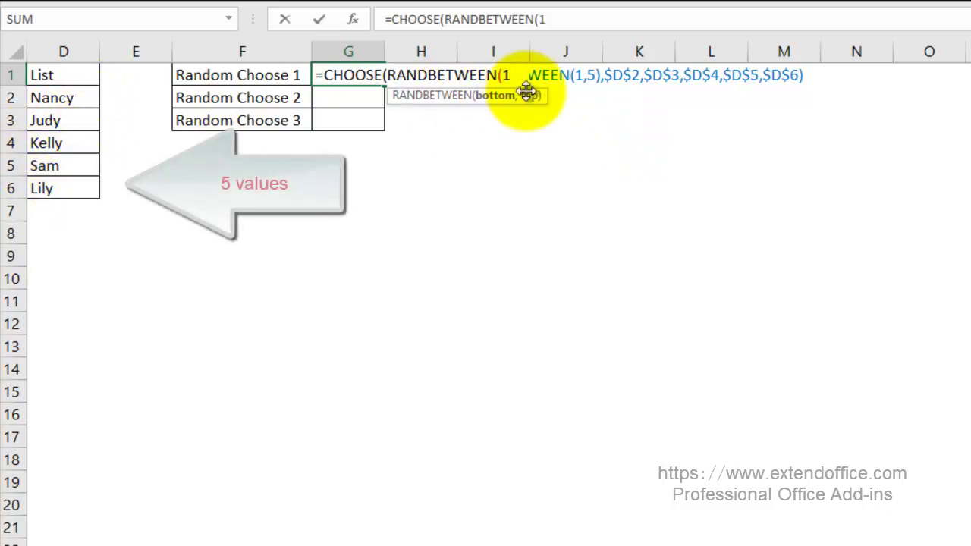
pyautogui.write(',5')
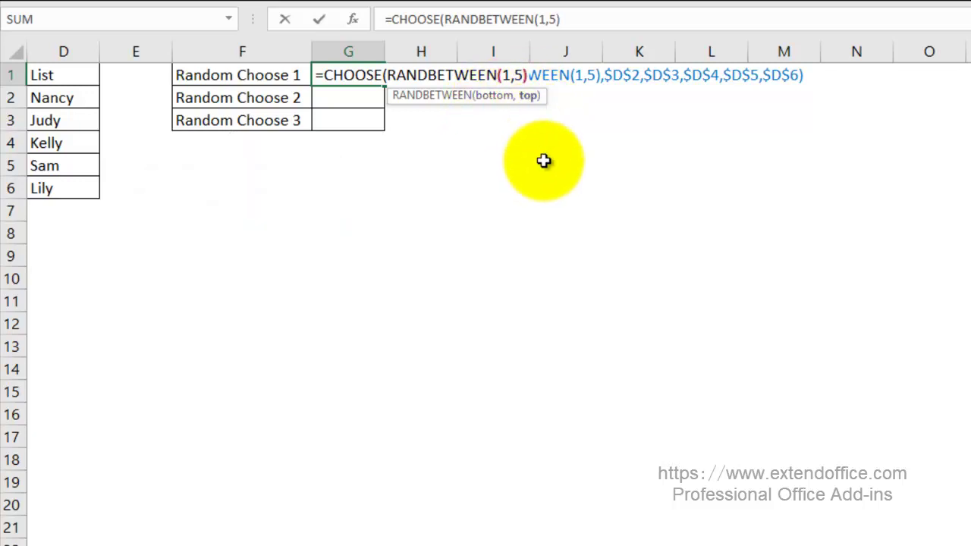
pyautogui.write(',')
# Add the five name cells as absolute references $D$2, $D$3, $D$4, $D$5, $D$6.
pyautogui.click(68, 97)
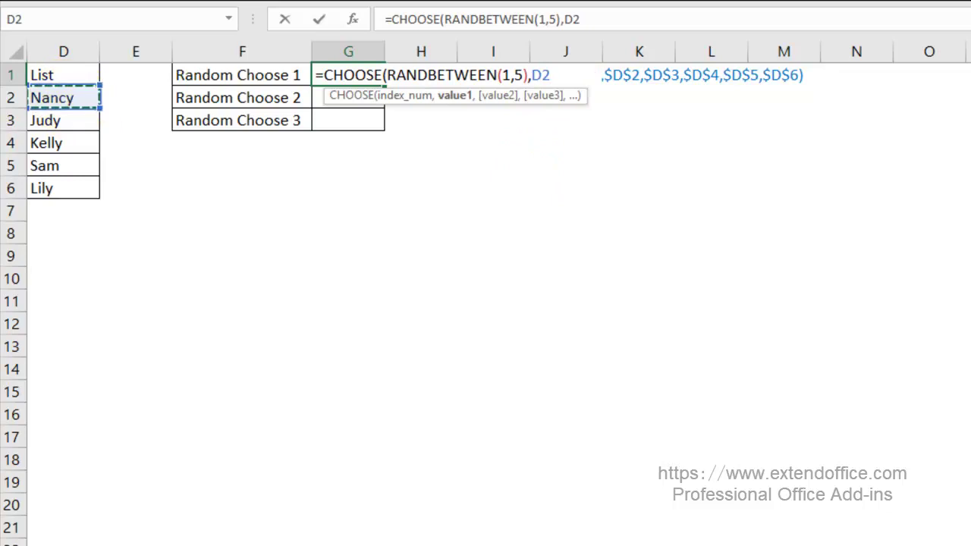
pyautogui.click(573, 19)
pyautogui.click(582, 20)
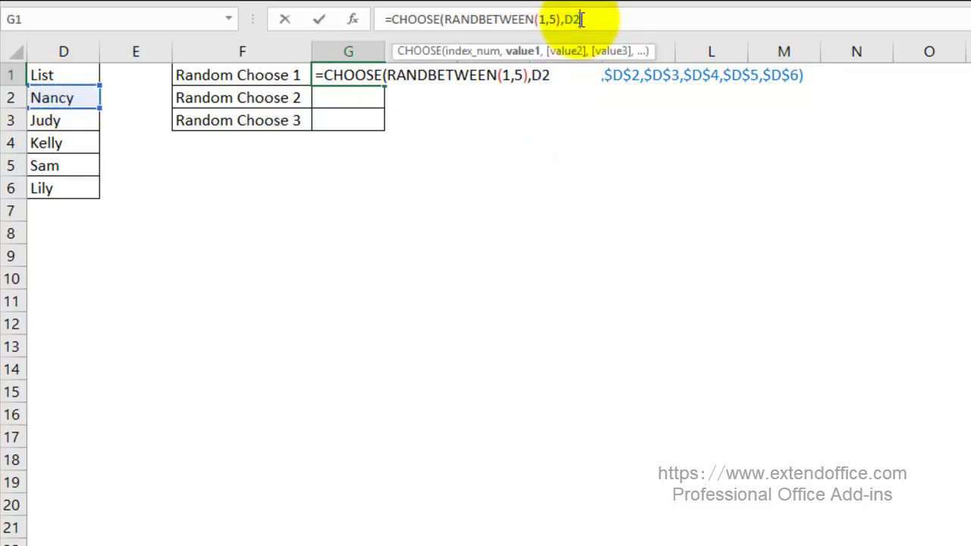
pyautogui.press('F4')
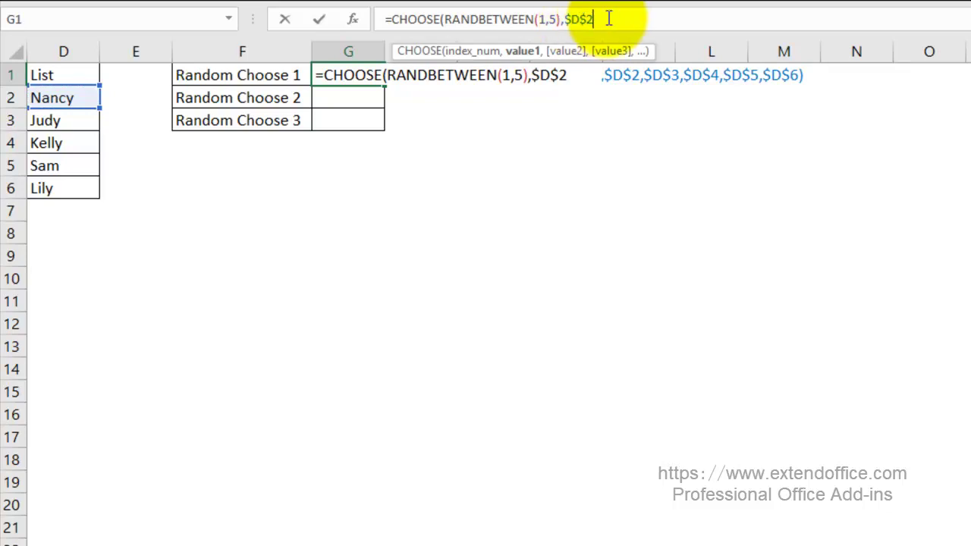
pyautogui.write(',')
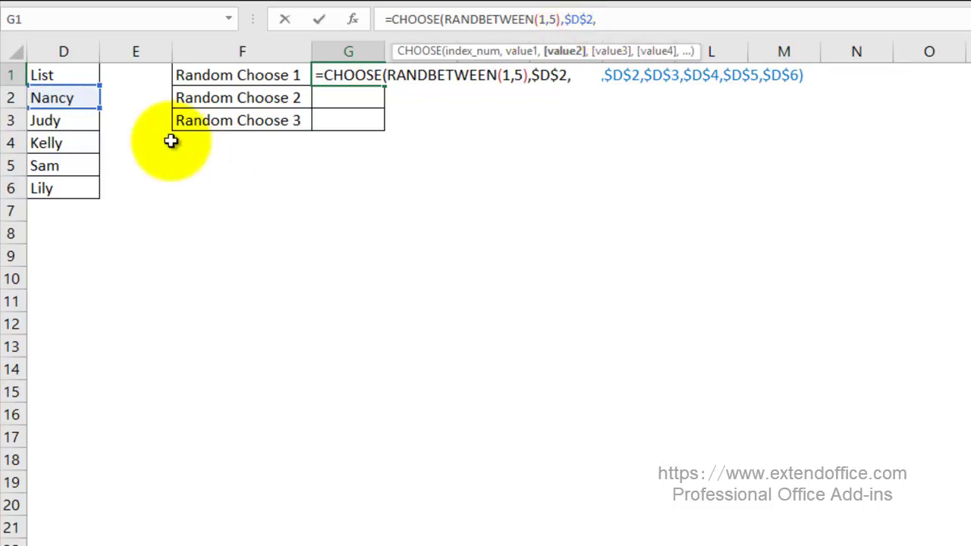
pyautogui.click(45, 122)
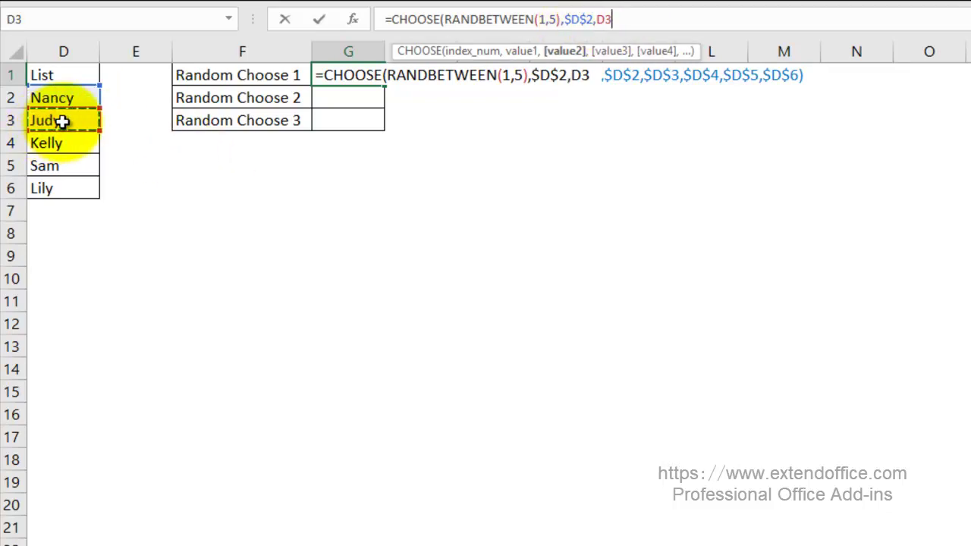
pyautogui.press('F4')
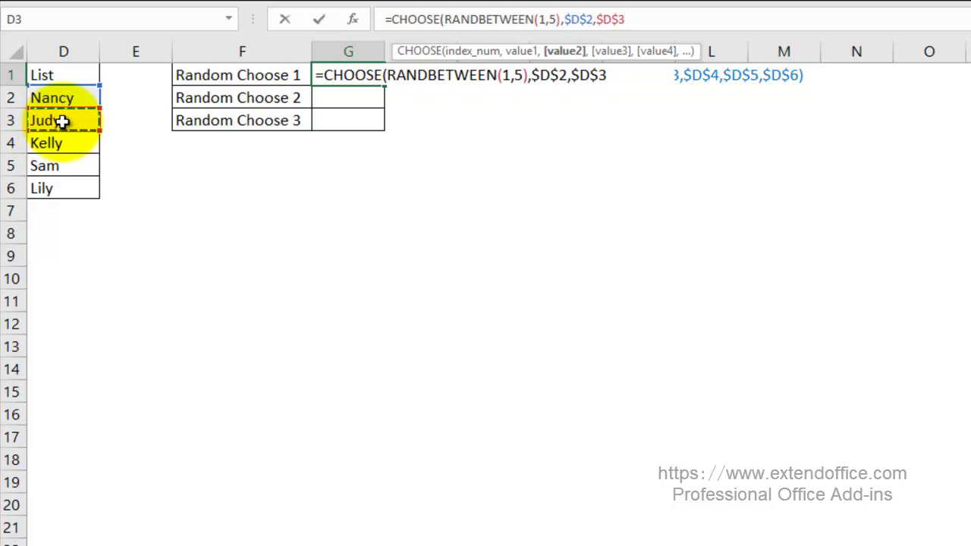
pyautogui.write(',')
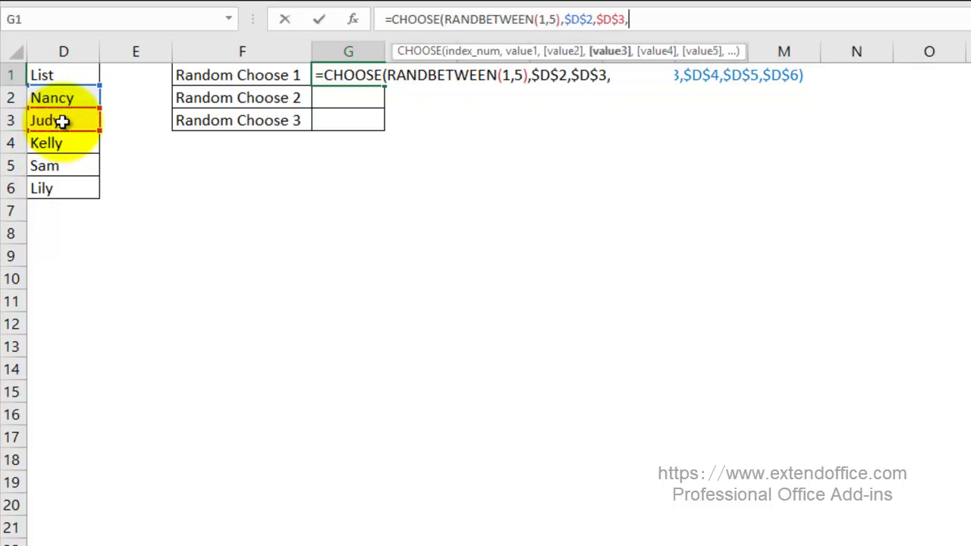
pyautogui.click(48, 138)
pyautogui.press('F4')
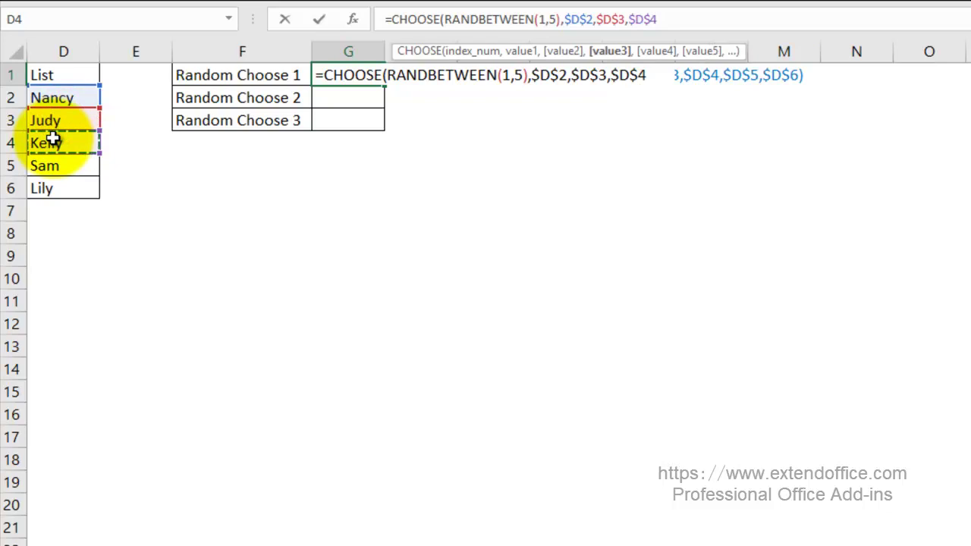
pyautogui.write(',')
pyautogui.click(58, 164)
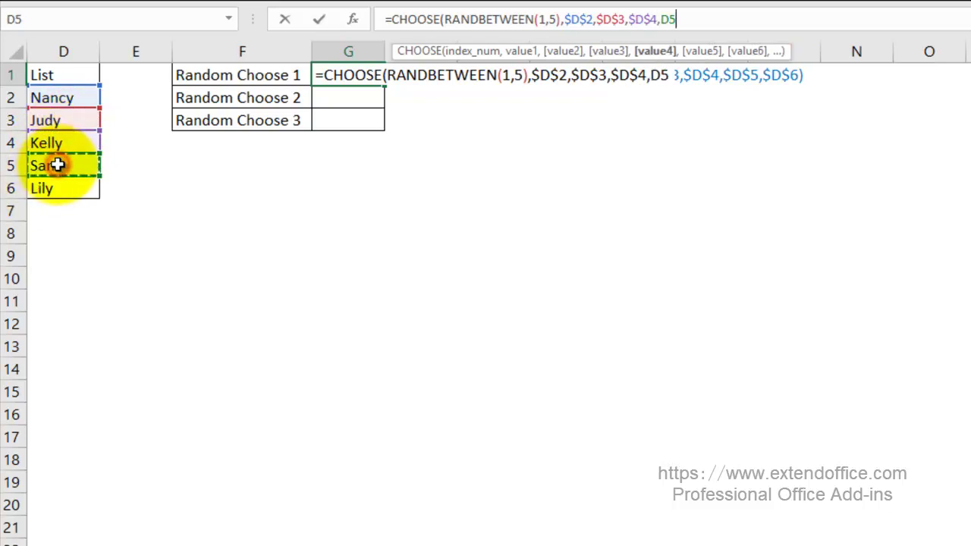
pyautogui.press('F4')
pyautogui.write(',')
pyautogui.click(63, 185)
pyautogui.press('F4')
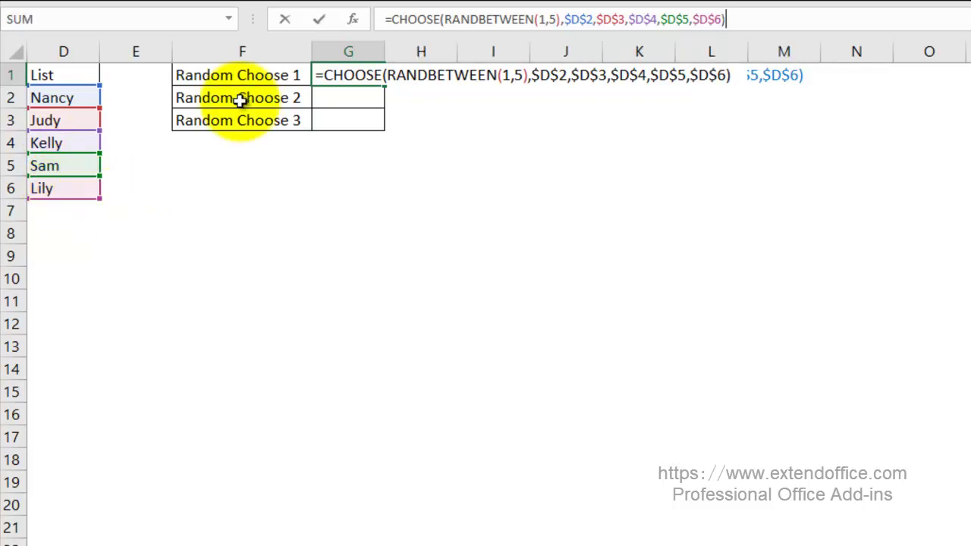
# Review the index and name arguments, then commit G1's formula, which returns Lily.
pyautogui.moveTo(386, 74); pyautogui.dragTo(529, 77)
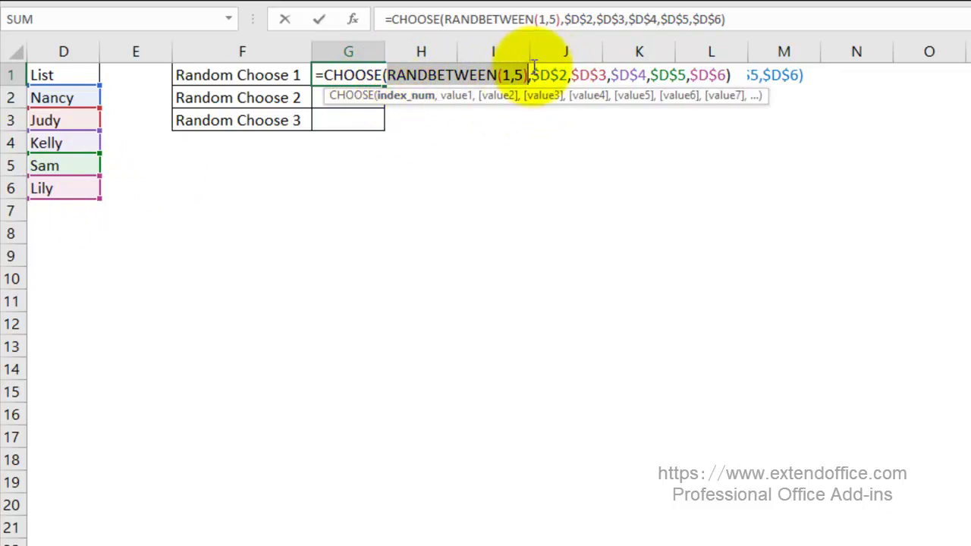
pyautogui.moveTo(531, 74); pyautogui.dragTo(727, 74)
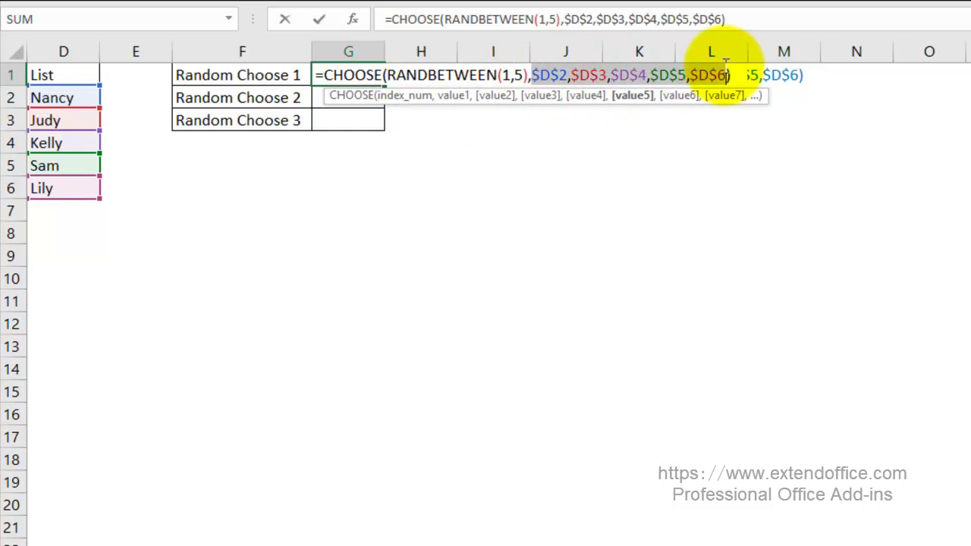
pyautogui.click(748, 21)
pyautogui.press('Return')
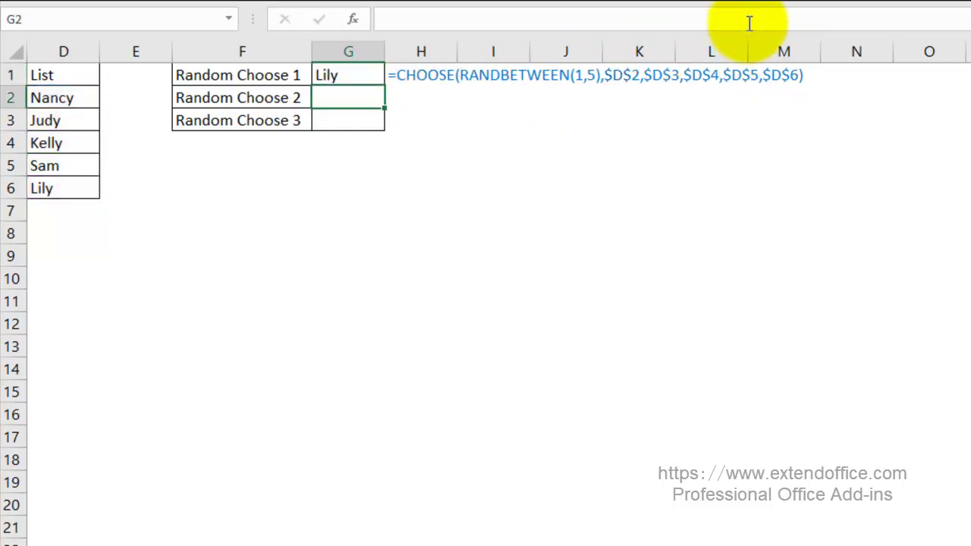
# Fill G1's random-name formula down to G3, showing Kelly, Sam and Kelly.
pyautogui.click(333, 79)
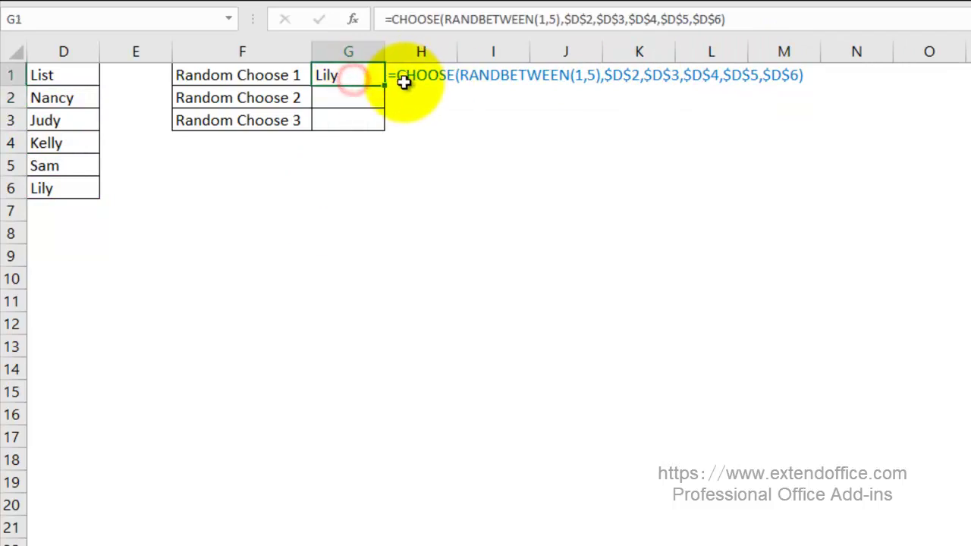
pyautogui.moveTo(386, 87); pyautogui.dragTo(375, 125)
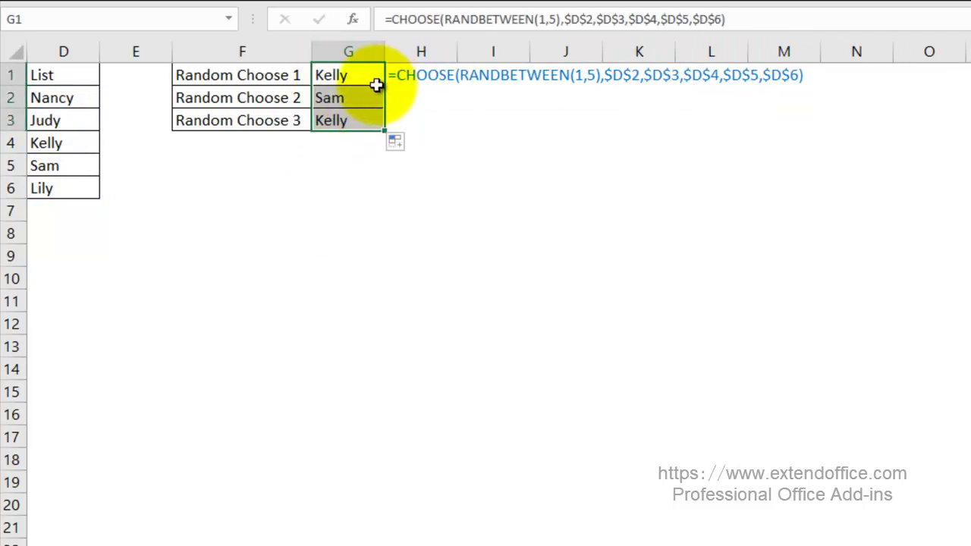
pyautogui.press('F5')
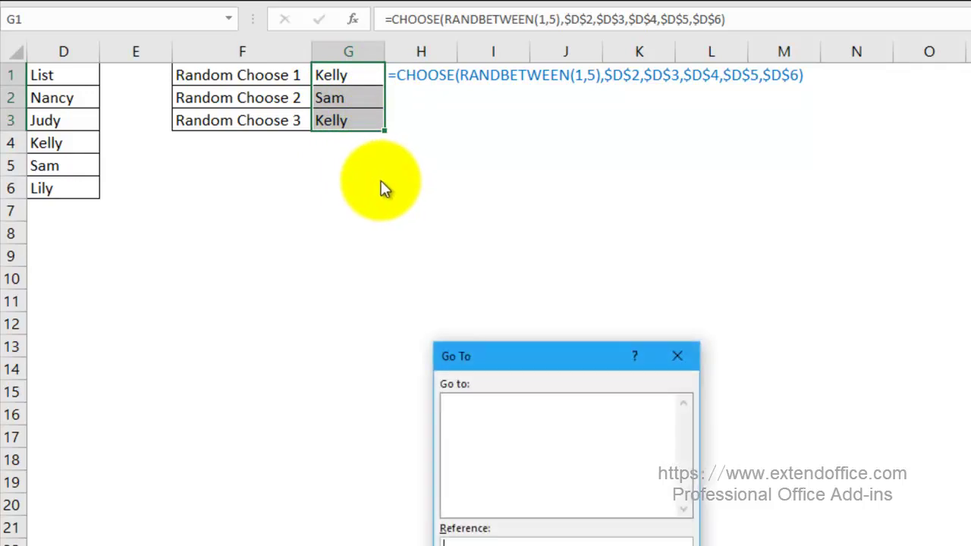
pyautogui.click(678, 543)
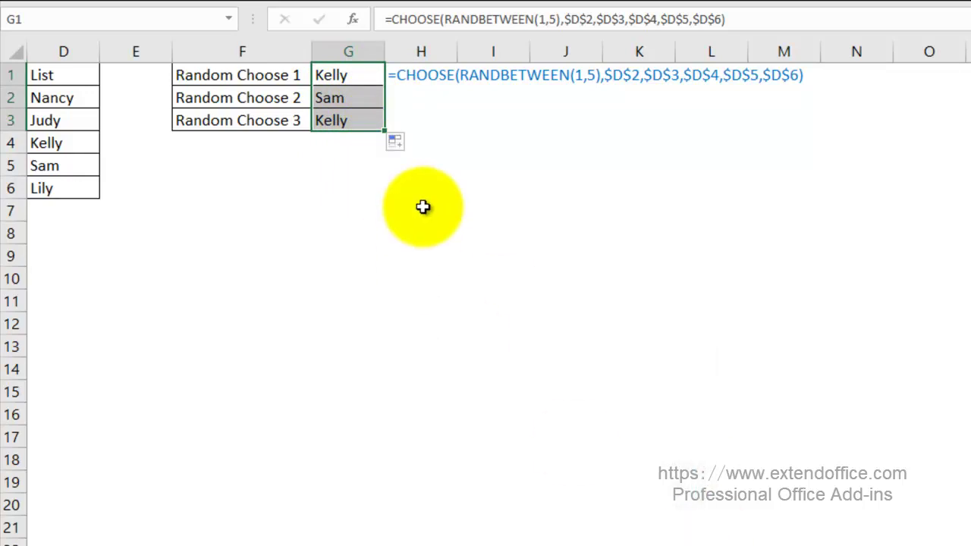
pyautogui.click(424, 182)
pyautogui.click(367, 116)
pyautogui.click(405, 210)
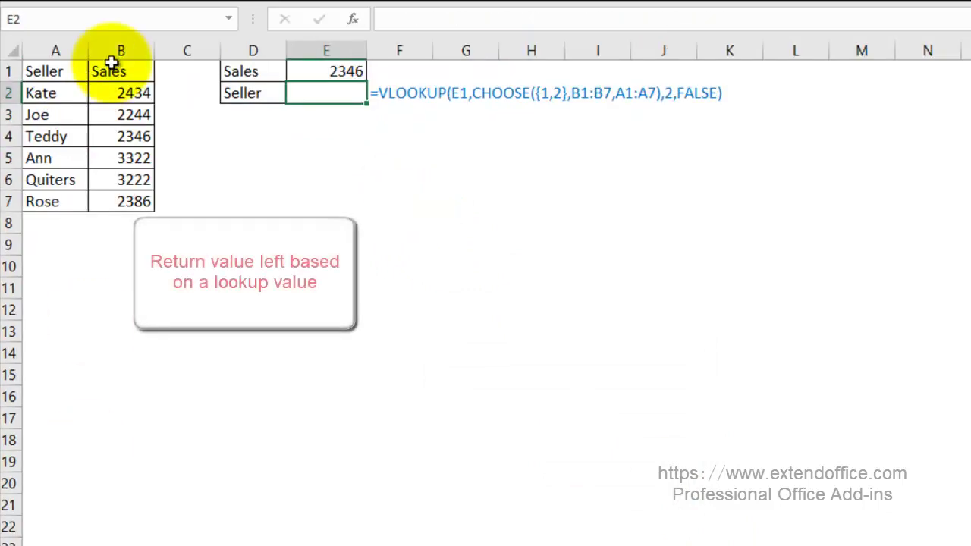
# Review the sales figures in column B before writing the Seller lookup.
pyautogui.click(117, 95)
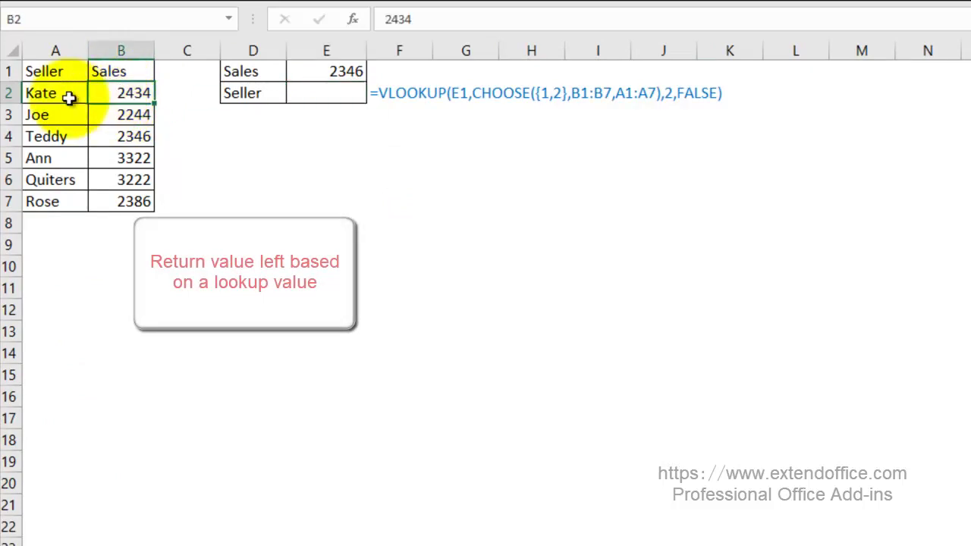
pyautogui.click(125, 114)
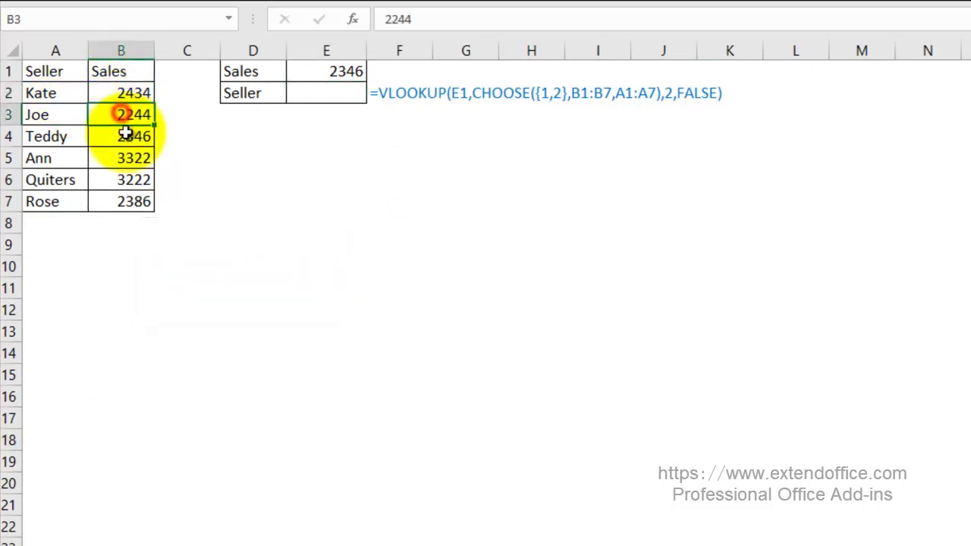
pyautogui.click(126, 137)
pyautogui.click(124, 158)
pyautogui.click(121, 180)
# In E2, begin =VLOOKUP(E1,CHOOSE({1,2}, using E1 as the lookup value.
pyautogui.doubleClick(314, 93)
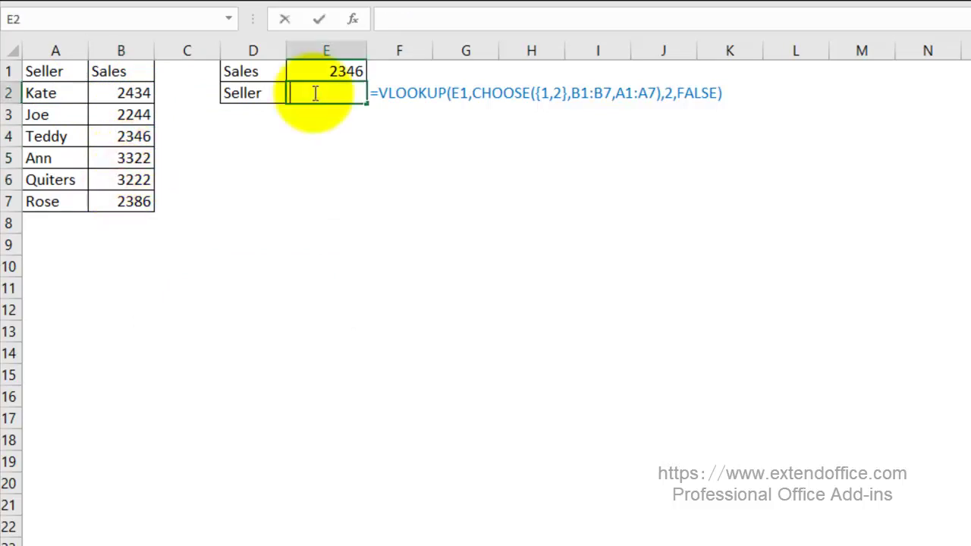
pyautogui.write('=vl')
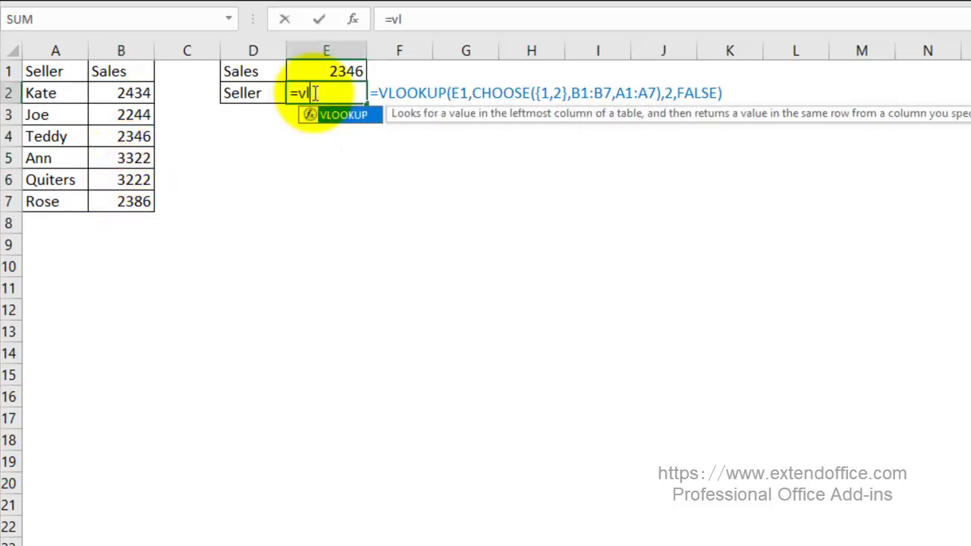
pyautogui.doubleClick(347, 110)
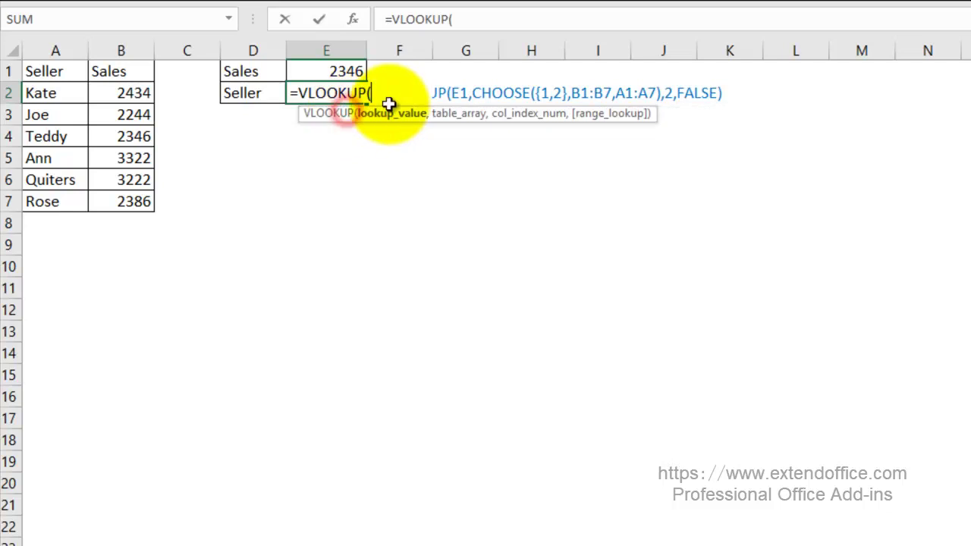
pyautogui.click(345, 66)
pyautogui.write(',')
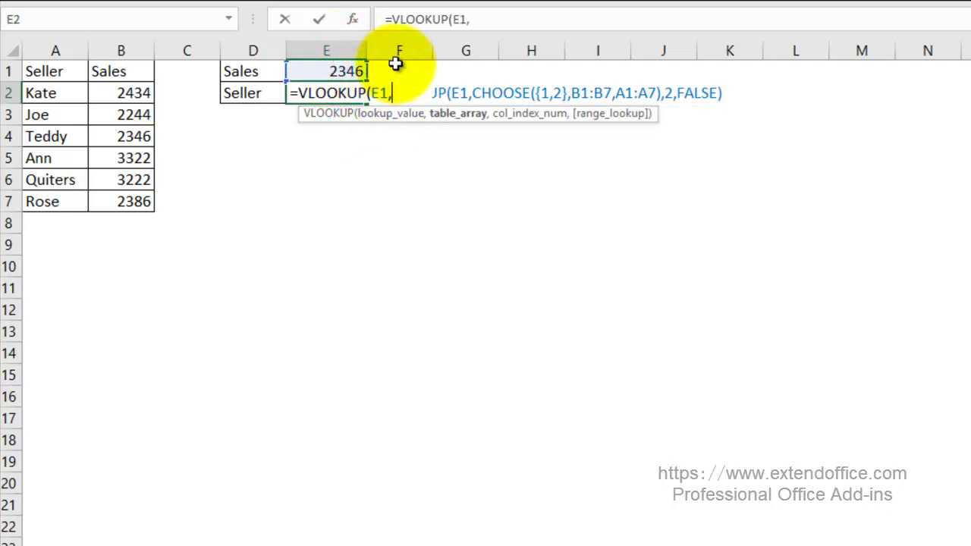
pyautogui.click(381, 113)
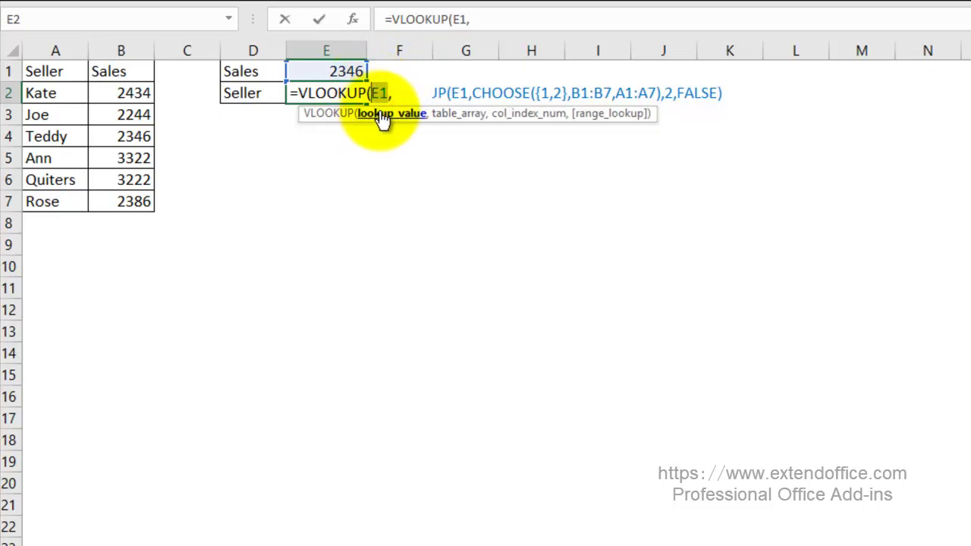
pyautogui.click(393, 92)
pyautogui.write('cho')
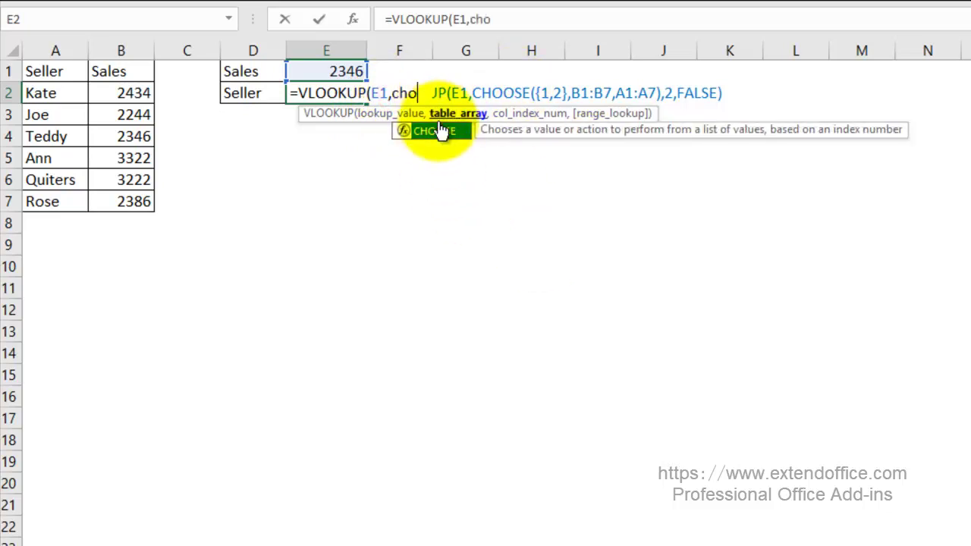
pyautogui.doubleClick(439, 130)
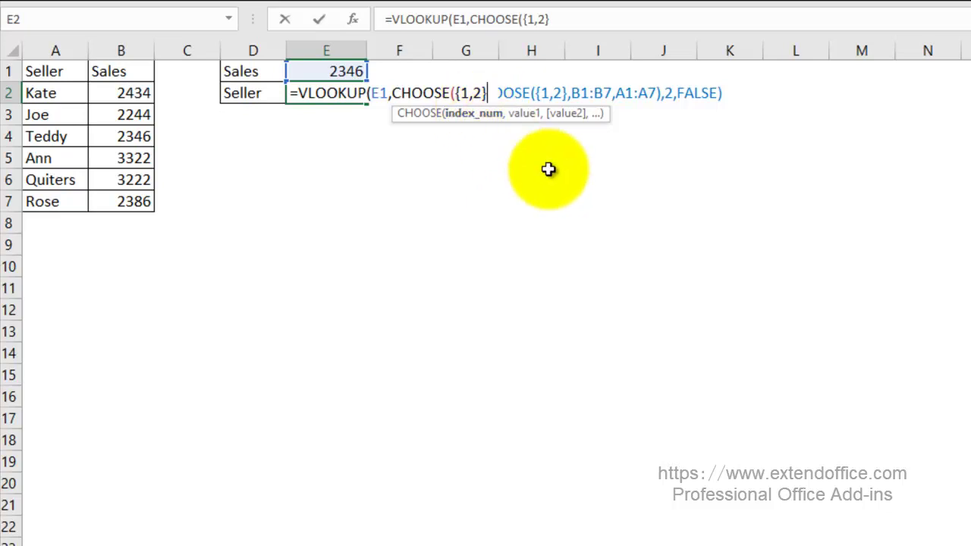
# Finish E2 as =VLOOKUP(E1,CHOOSE({1,2},B1:B7,A1:A7),2,FALSE), returning Teddy.
pyautogui.write(',B1')
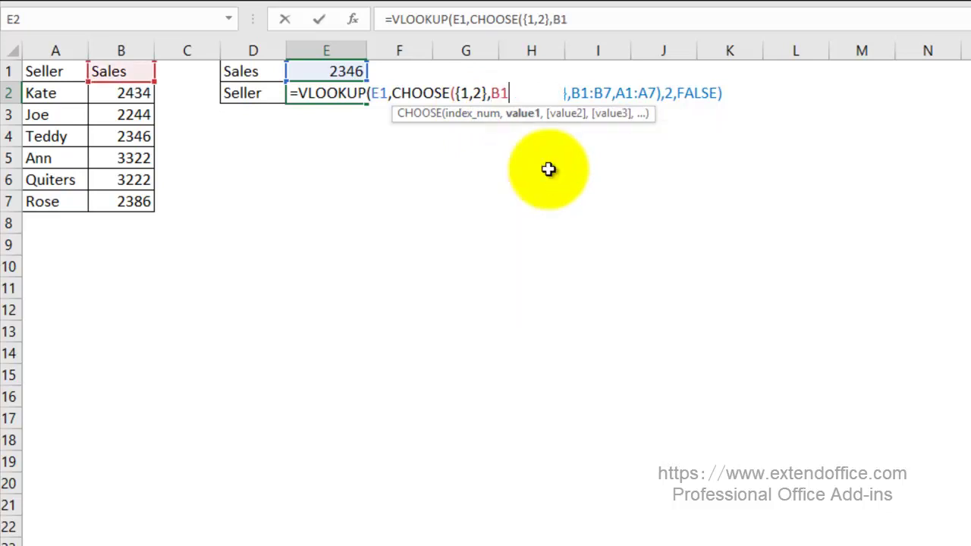
pyautogui.write(':B7')
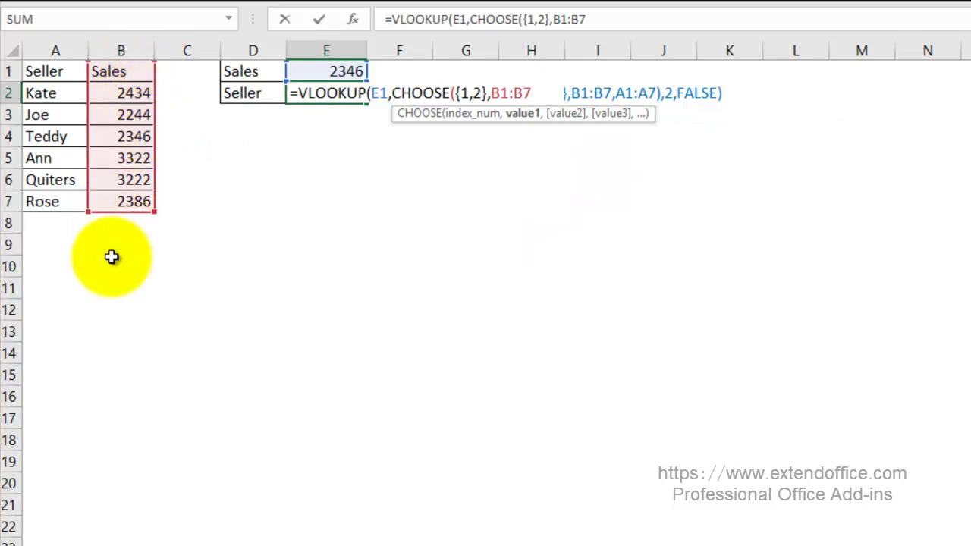
pyautogui.write(',')
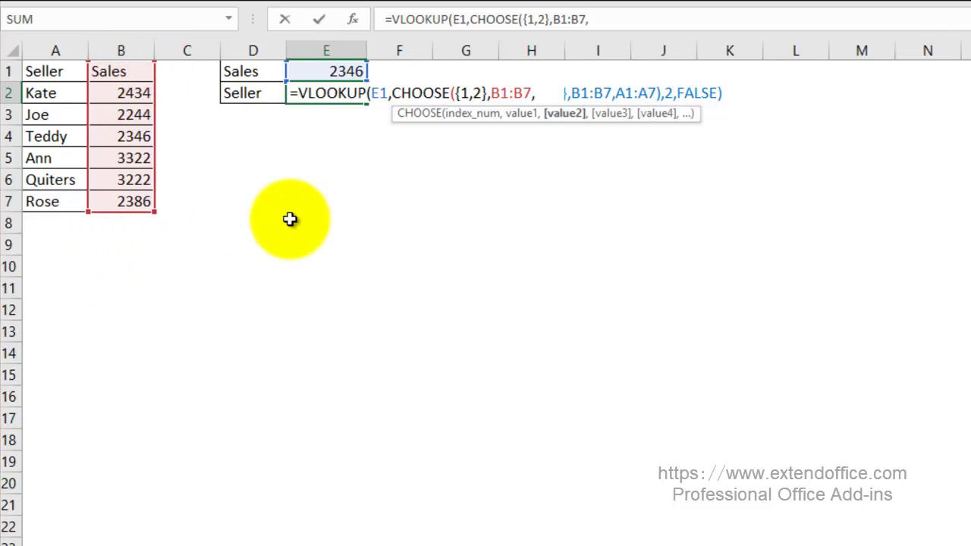
pyautogui.write('A1:A')
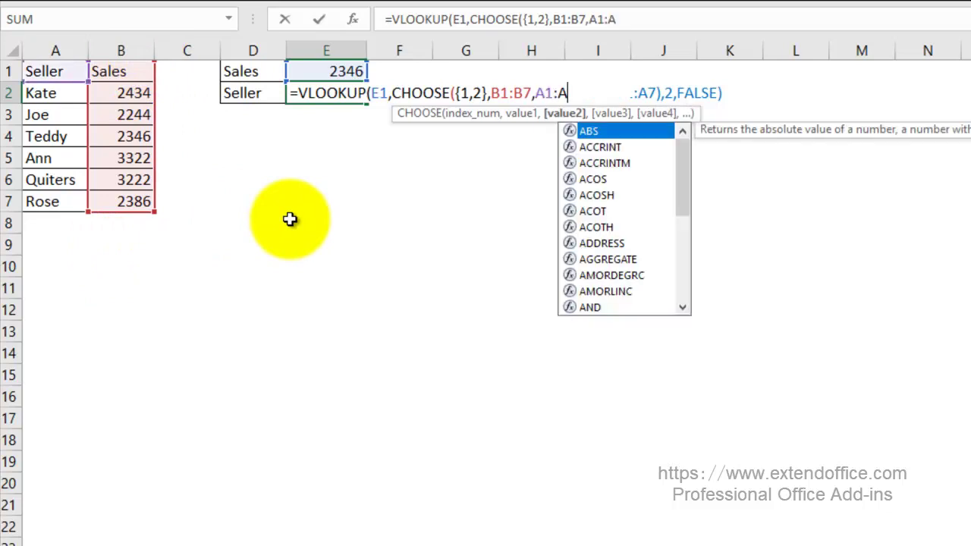
pyautogui.write('7')
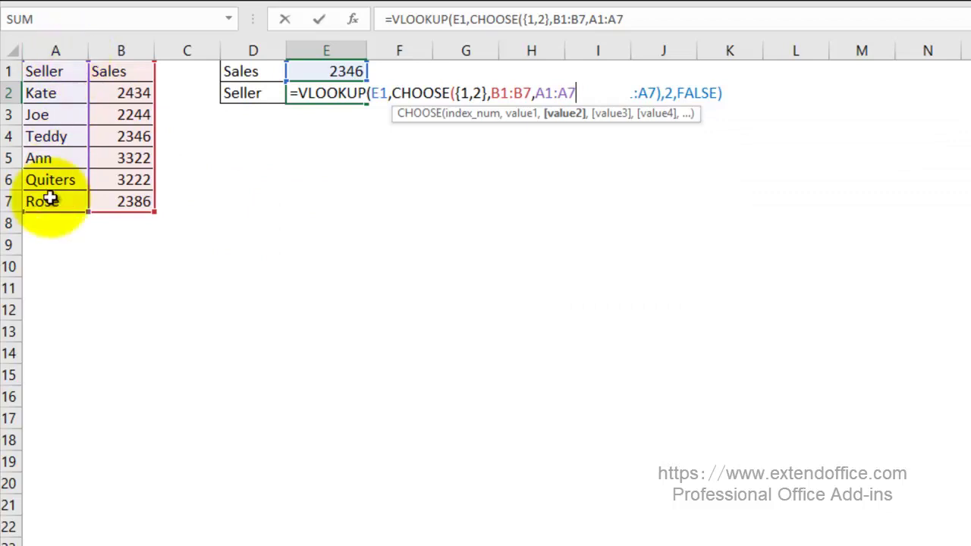
pyautogui.write('),')
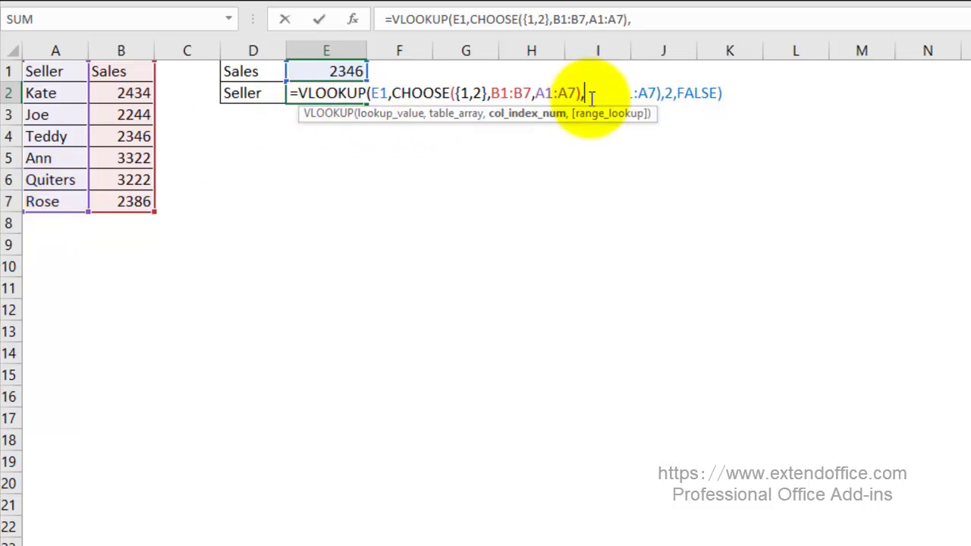
pyautogui.write('2')
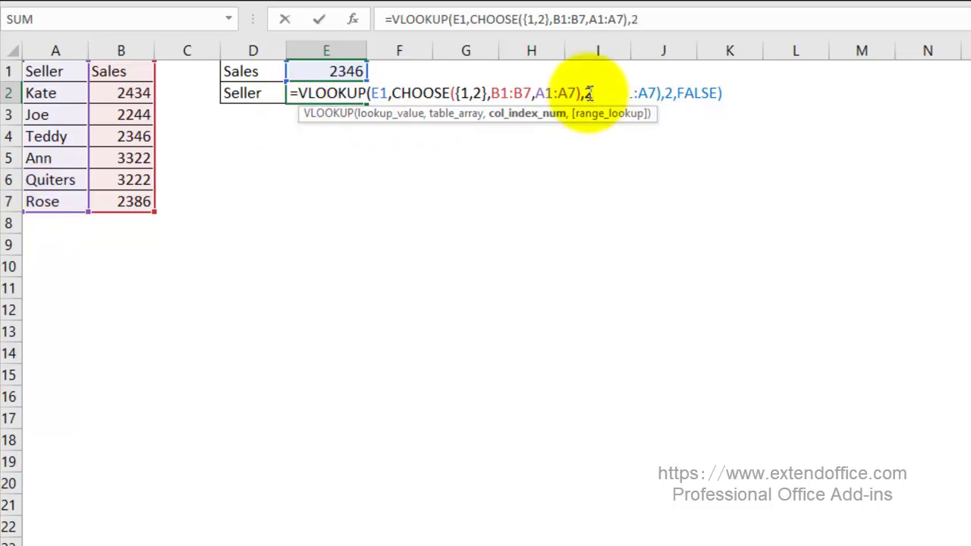
pyautogui.doubleClick(587, 93)
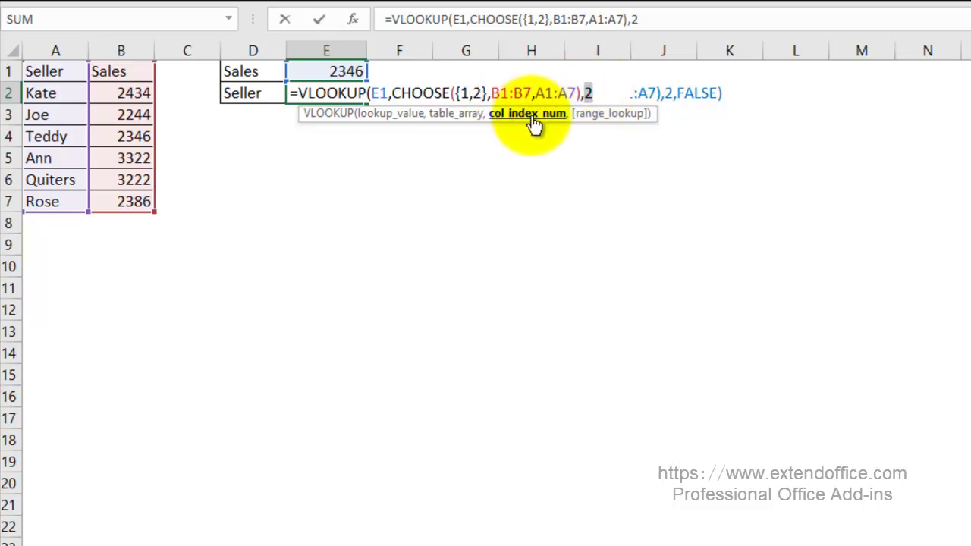
pyautogui.click(478, 93)
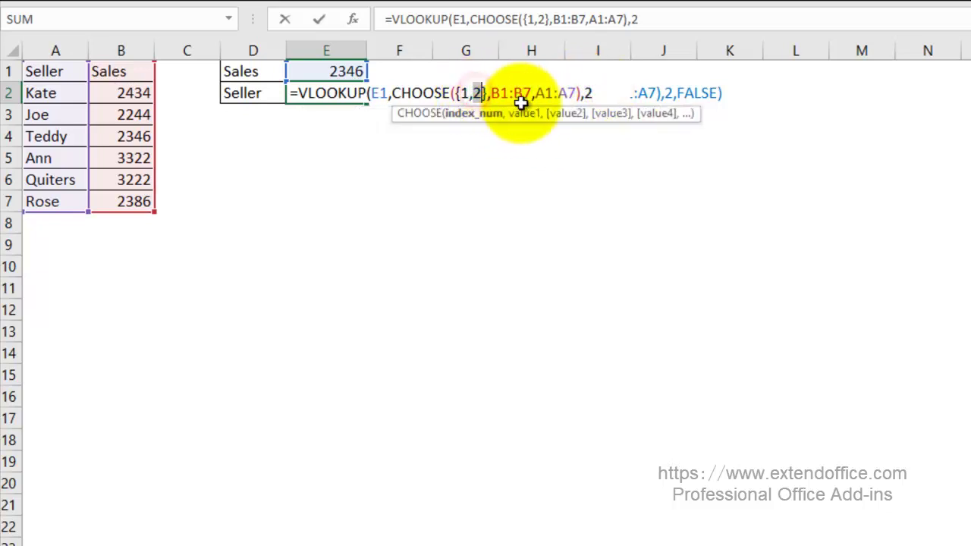
pyautogui.click(598, 91)
pyautogui.write(',')
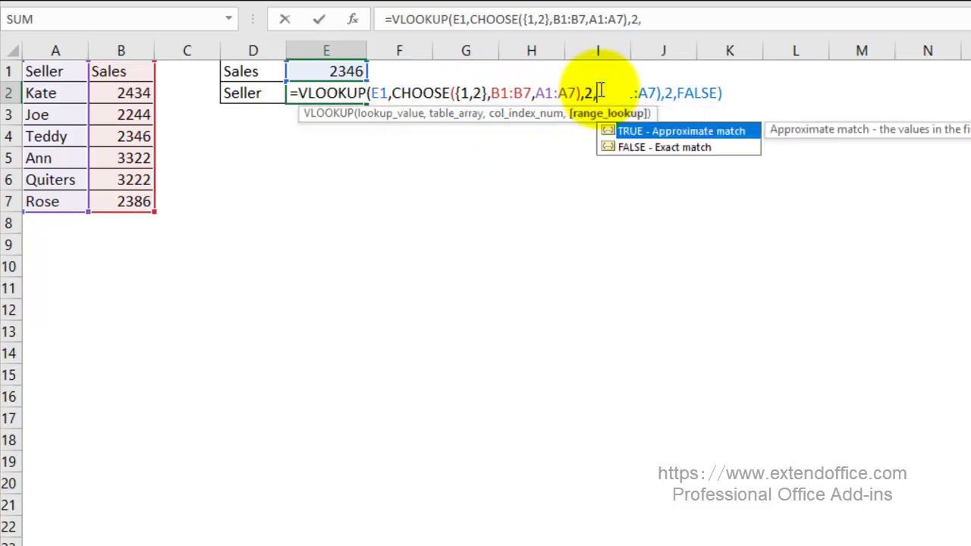
pyautogui.doubleClick(636, 147)
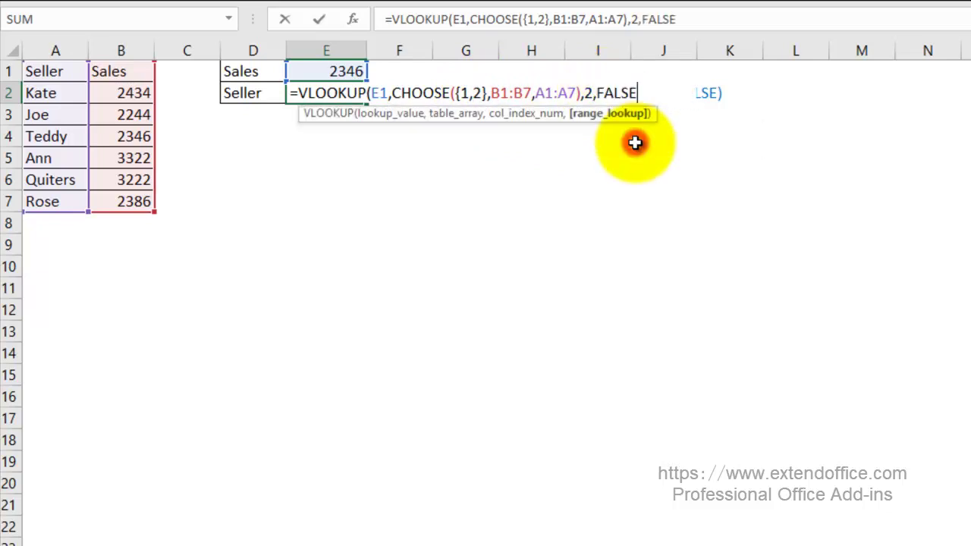
pyautogui.press('Return')
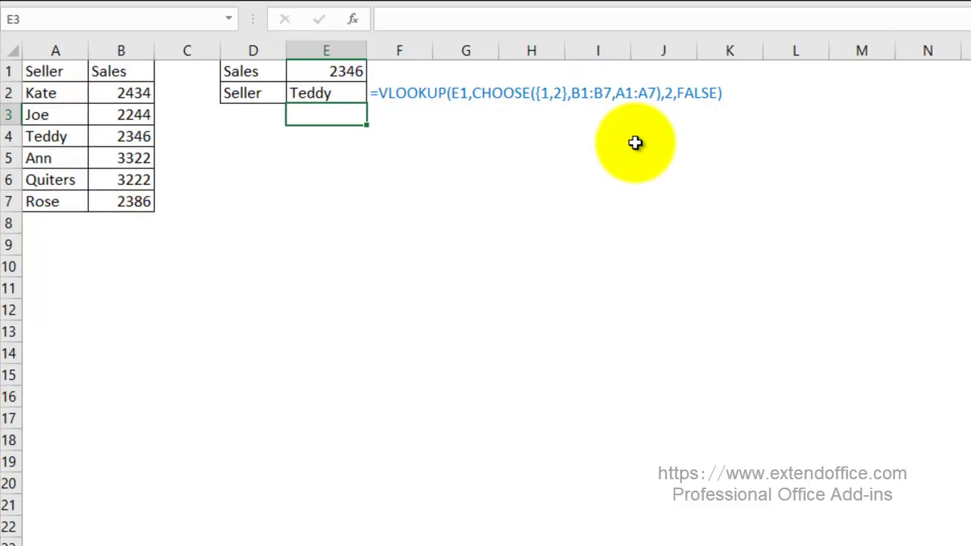
# Check E2's result, then look over the dates in A5:A10 and B1's sample weekday formula.
pyautogui.click(311, 93)
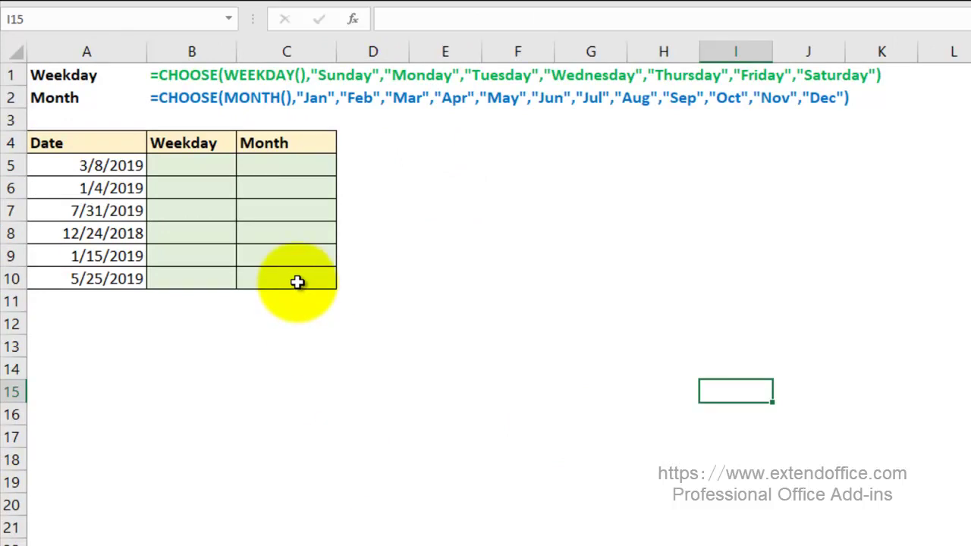
pyautogui.click(168, 168)
pyautogui.click(277, 166)
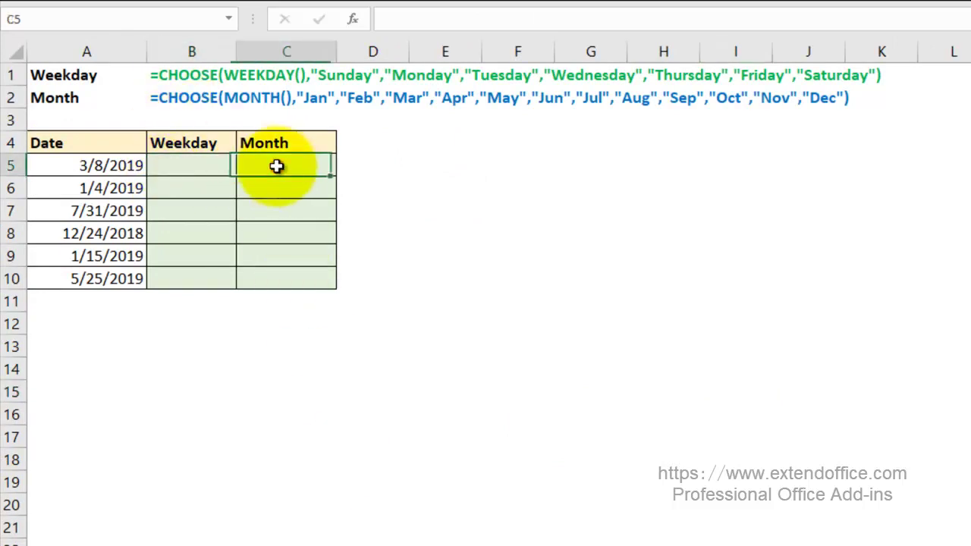
pyautogui.moveTo(119, 168); pyautogui.dragTo(104, 256)
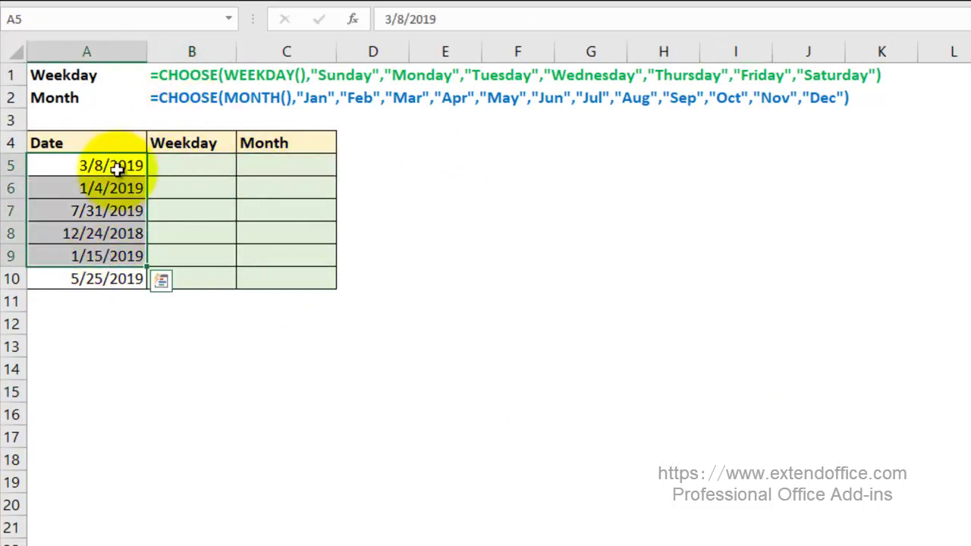
pyautogui.moveTo(116, 170); pyautogui.dragTo(113, 277)
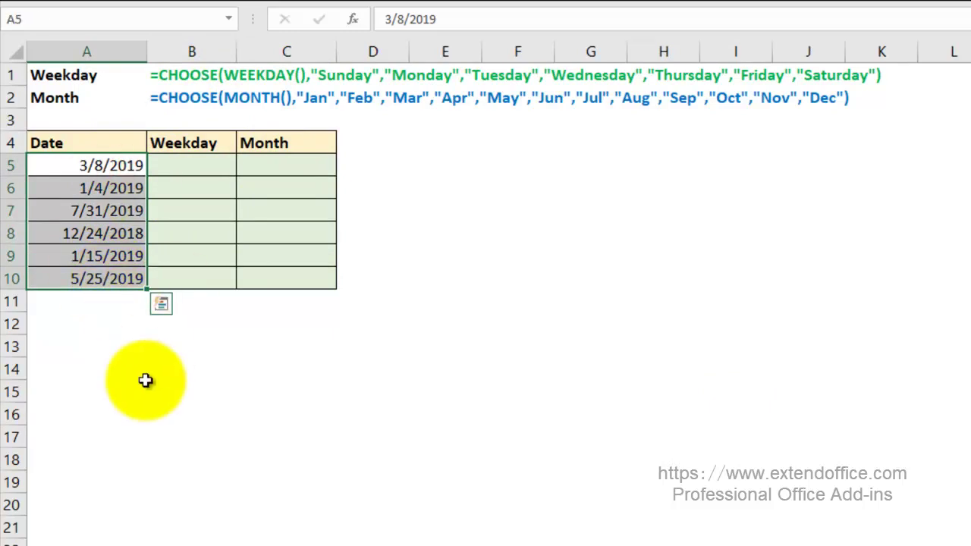
pyautogui.click(203, 167)
pyautogui.click(176, 76)
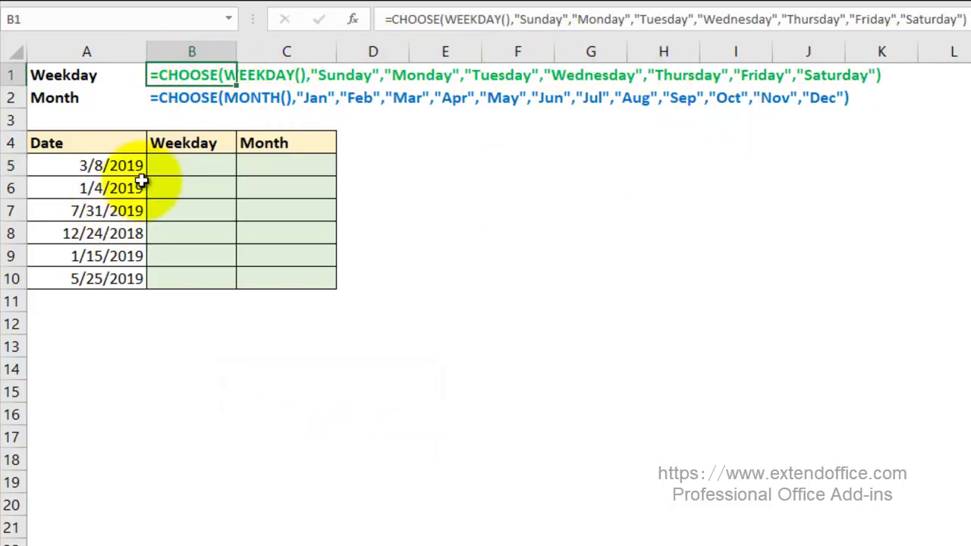
# In B5, write =CHOOSE(WEEKDAY(A5),"Sun","Mon","Tue","Wed","Thur","Fri","Sat").
pyautogui.click(173, 166)
pyautogui.write('=cho')
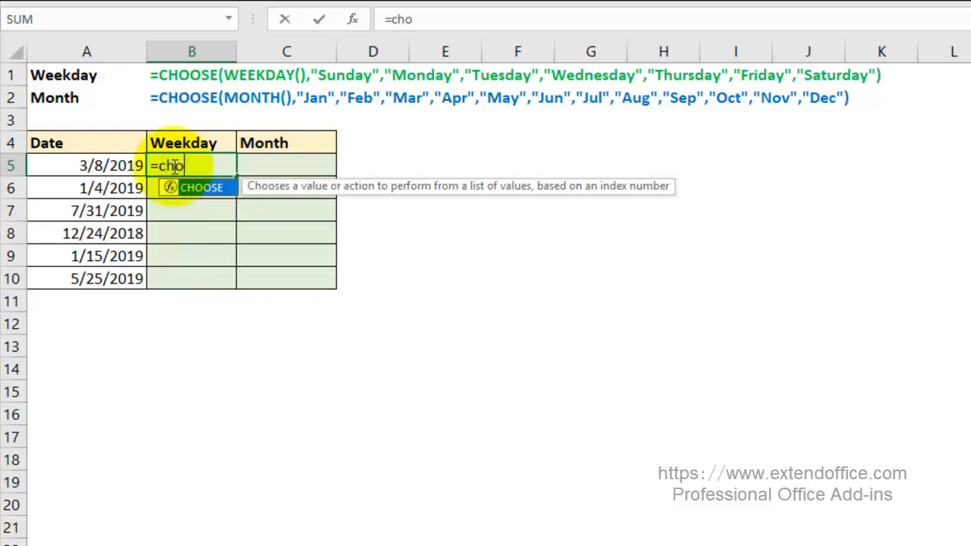
pyautogui.doubleClick(198, 188)
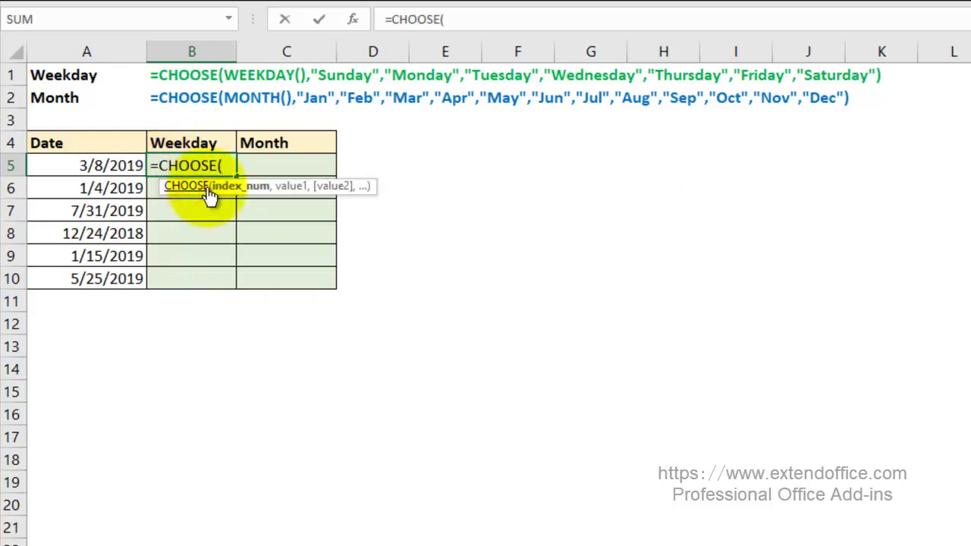
pyautogui.write('we')
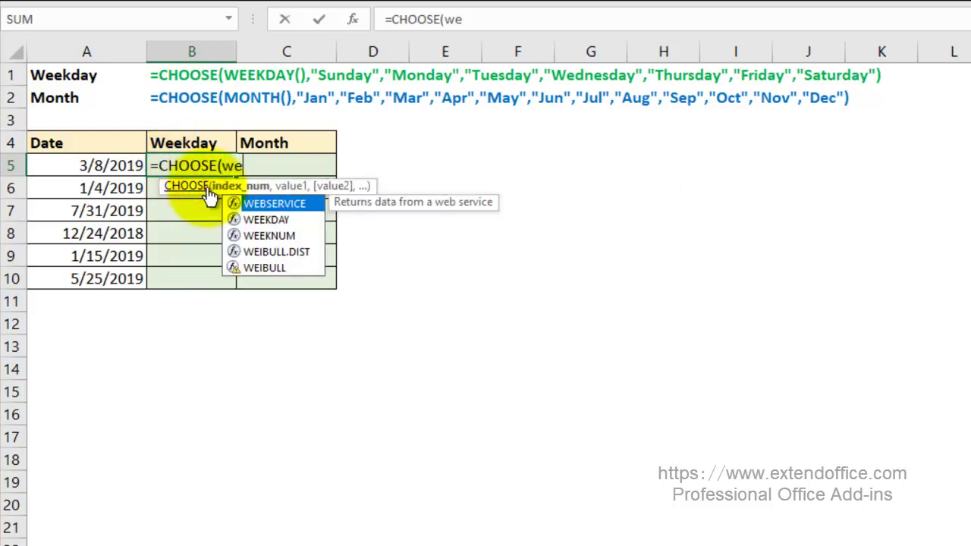
pyautogui.doubleClick(273, 219)
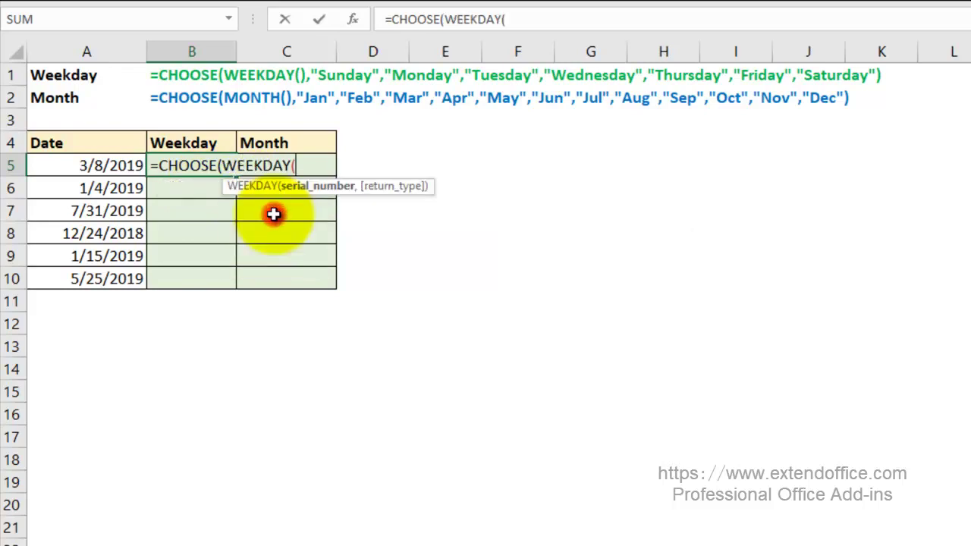
pyautogui.click(114, 173)
pyautogui.write(')')
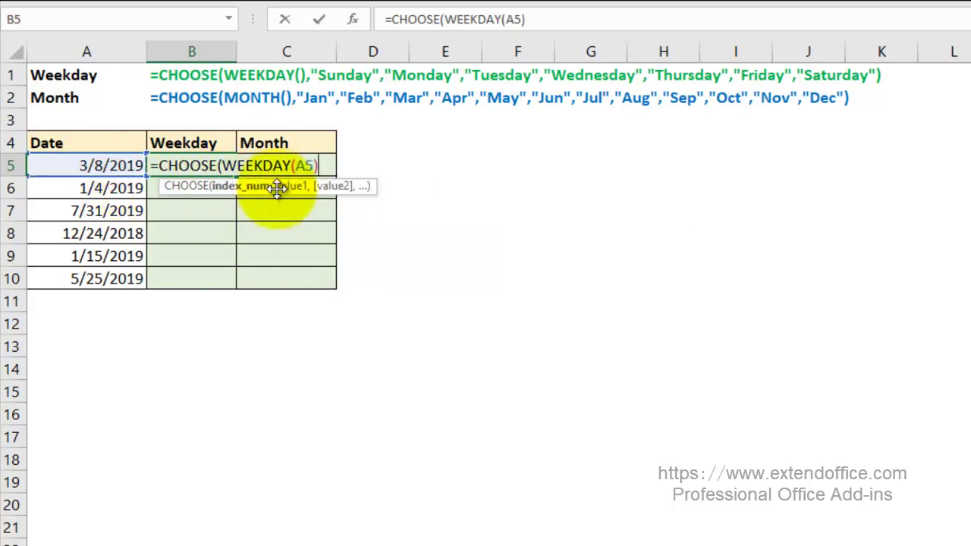
pyautogui.write(',')
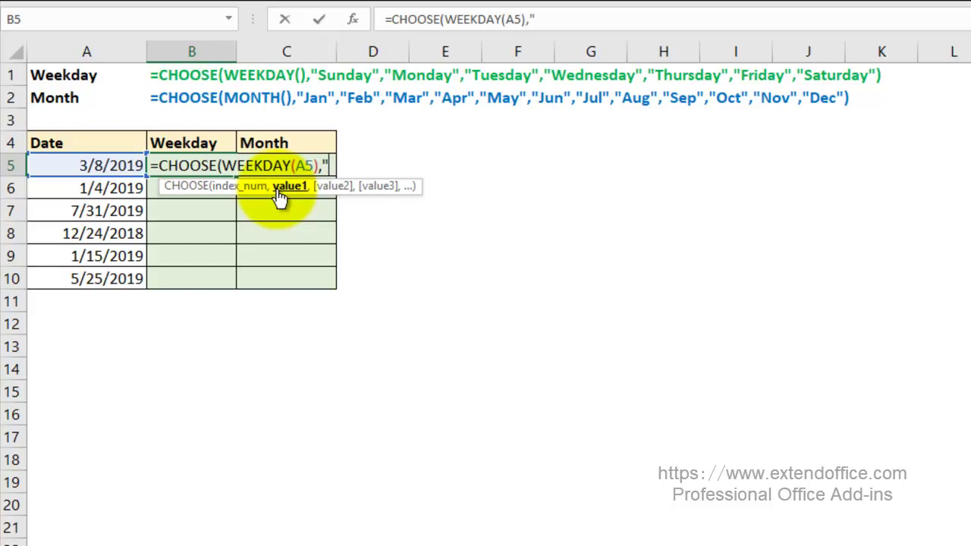
pyautogui.write('Sun')
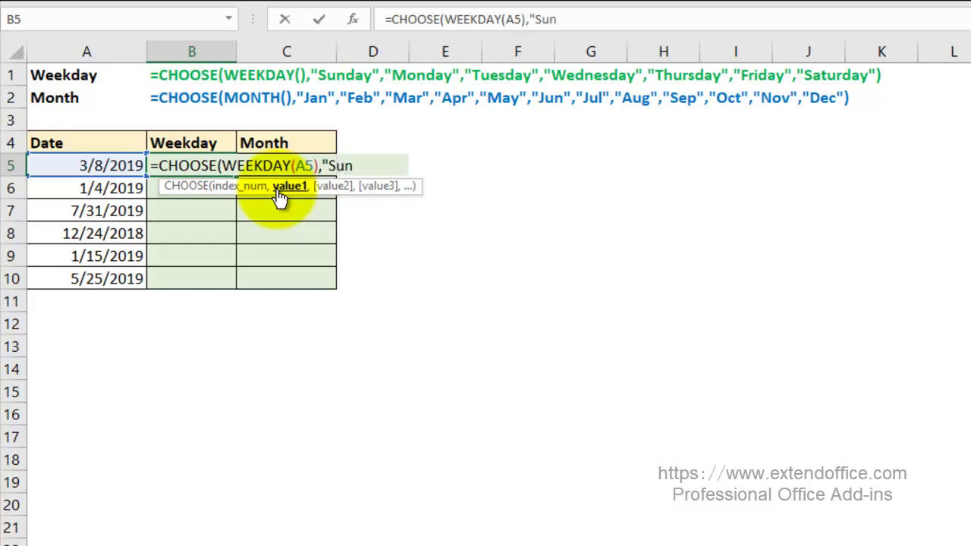
pyautogui.write('","Mon')
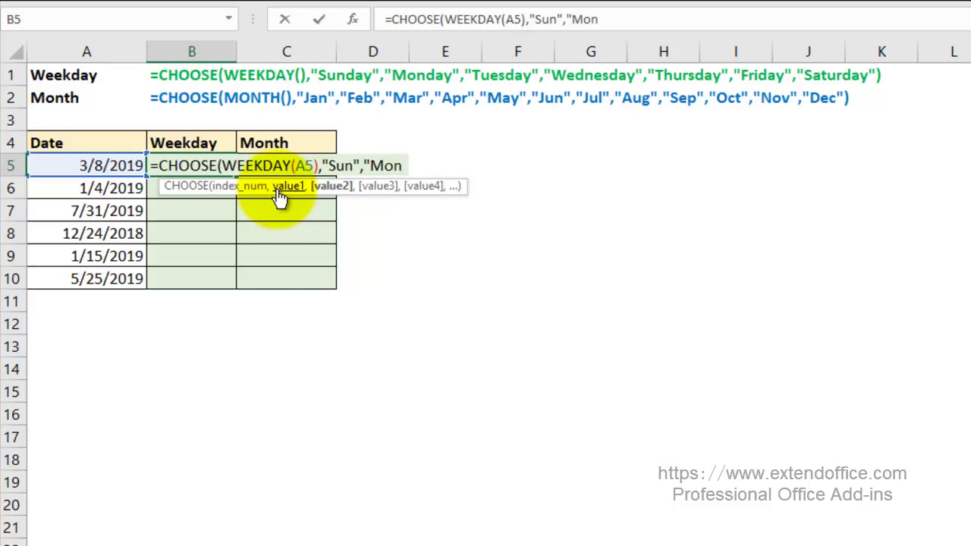
pyautogui.write('","T')
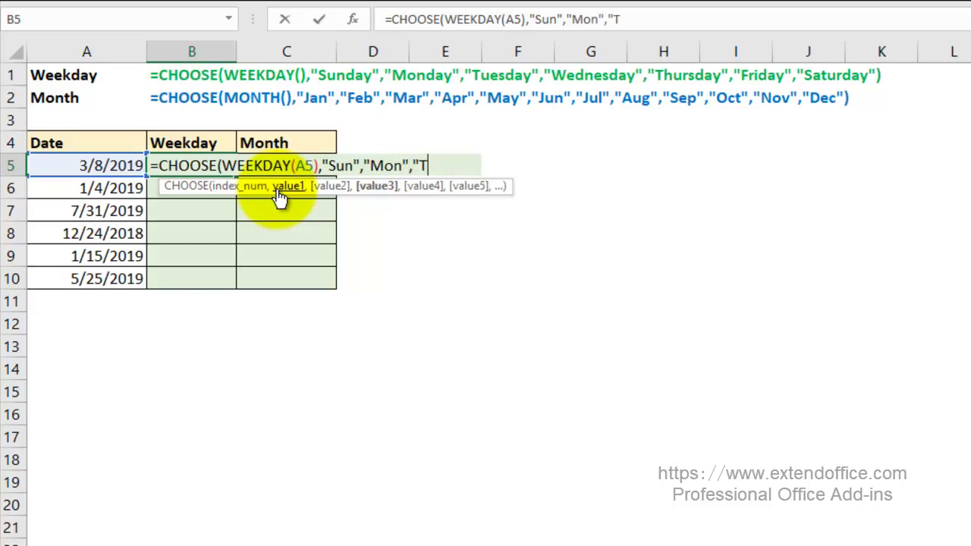
pyautogui.write('ue","W')
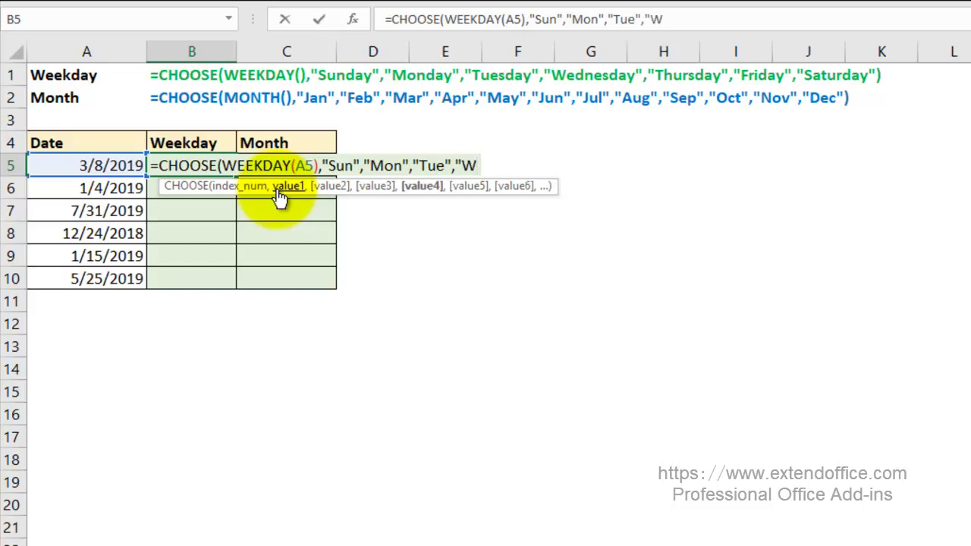
pyautogui.write('ed')
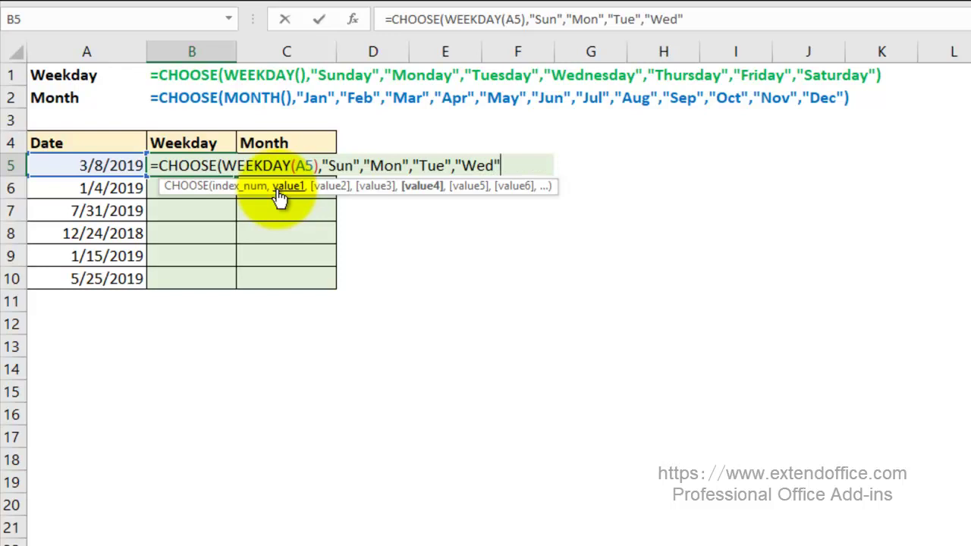
pyautogui.write(',"Thur')
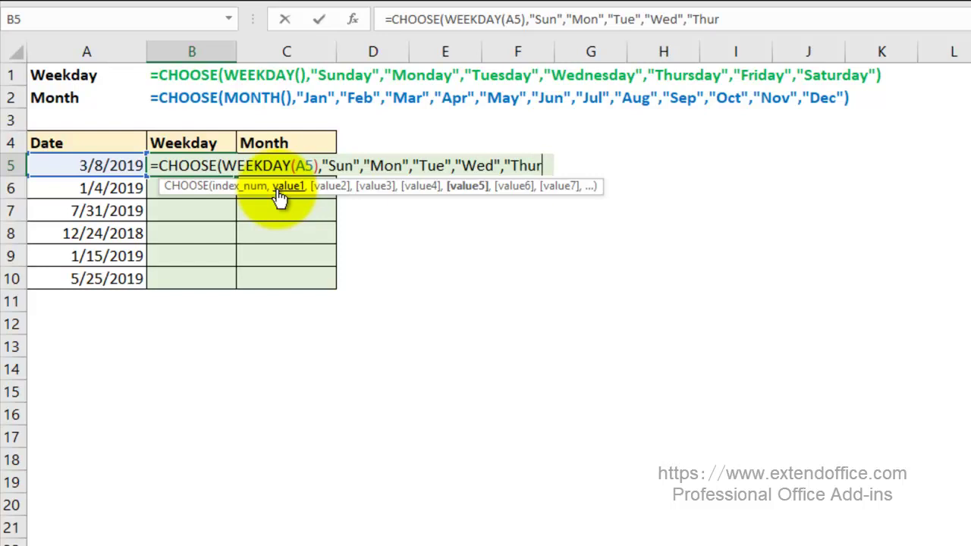
pyautogui.write(',"')
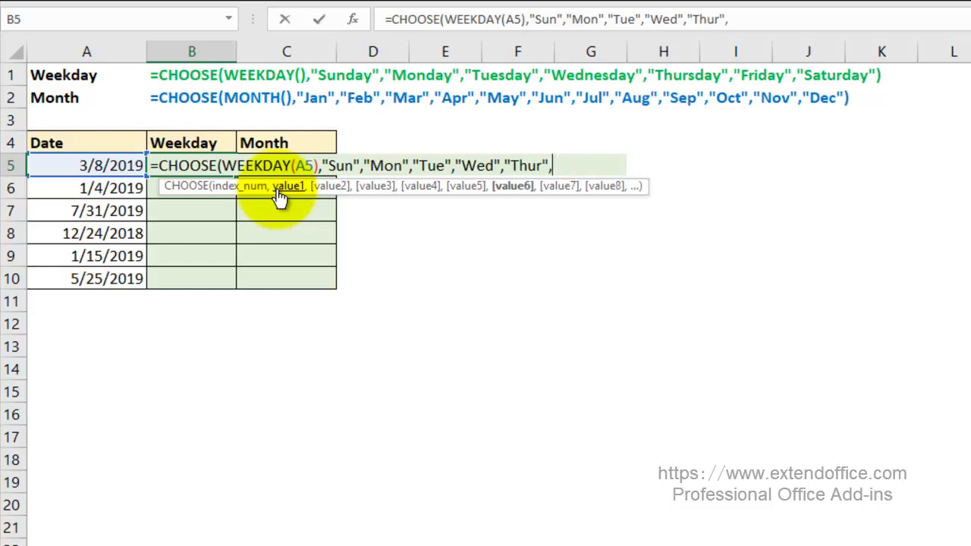
pyautogui.write('Fri"')
pyautogui.write(',"Sat"')
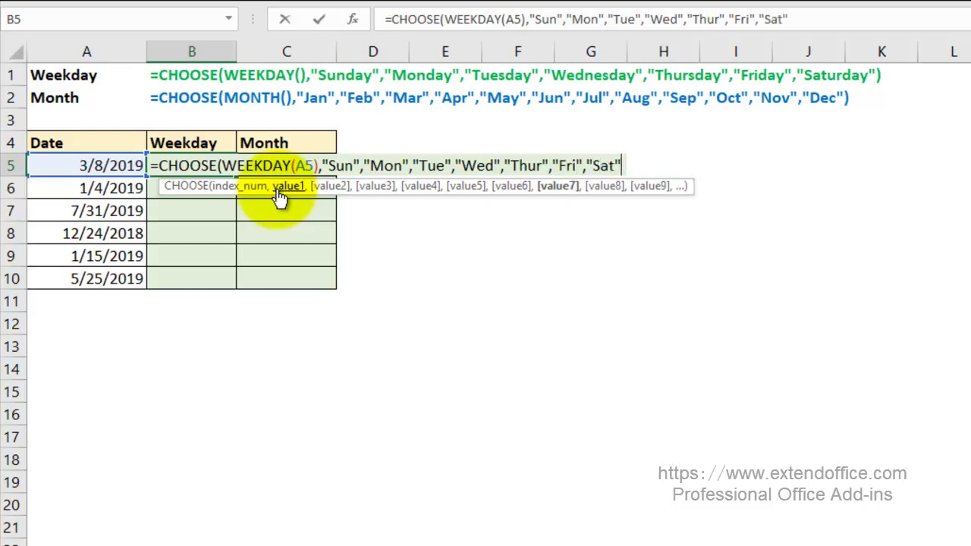
pyautogui.write(')')
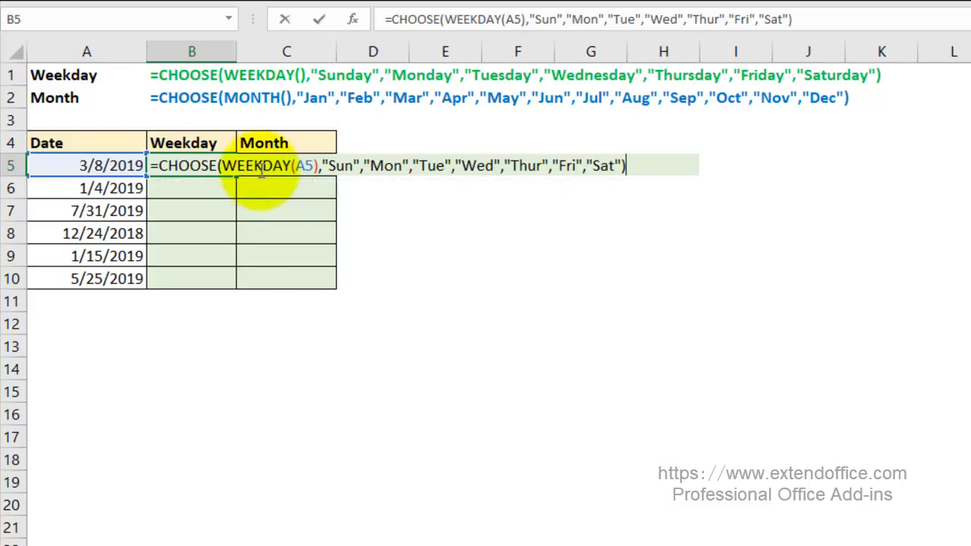
# Commit B5's weekday formula and fill it to B10, giving Fri, Fri, Wed, Mon, Tue, Sat.
pyautogui.click(221, 166)
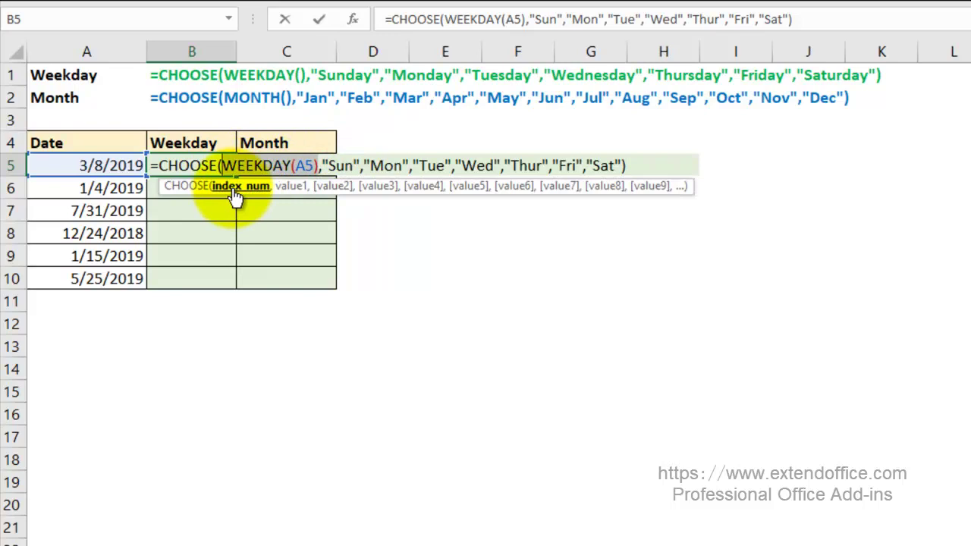
pyautogui.click(658, 166)
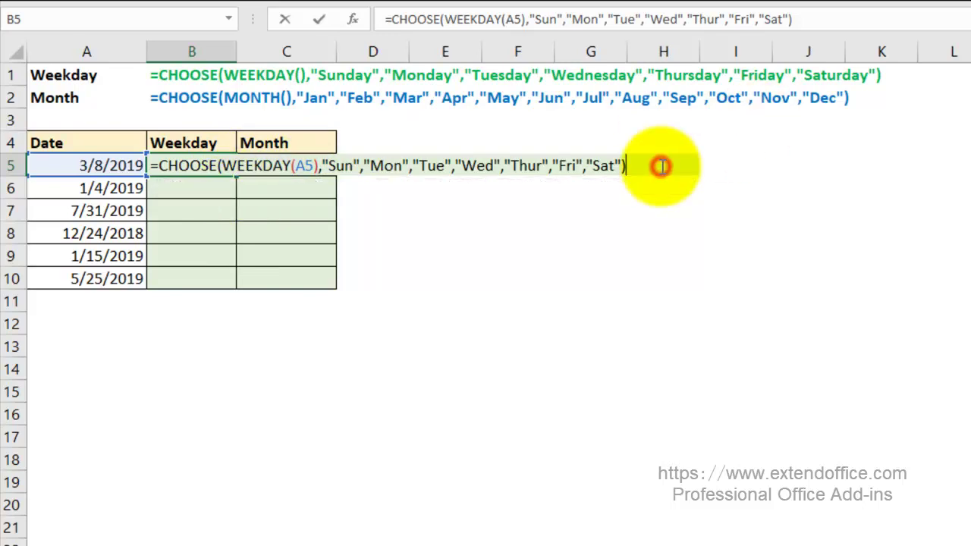
pyautogui.hotkey('ctrl', 'Return')
pyautogui.moveTo(230, 171); pyautogui.dragTo(213, 277)
pyautogui.click(282, 339)
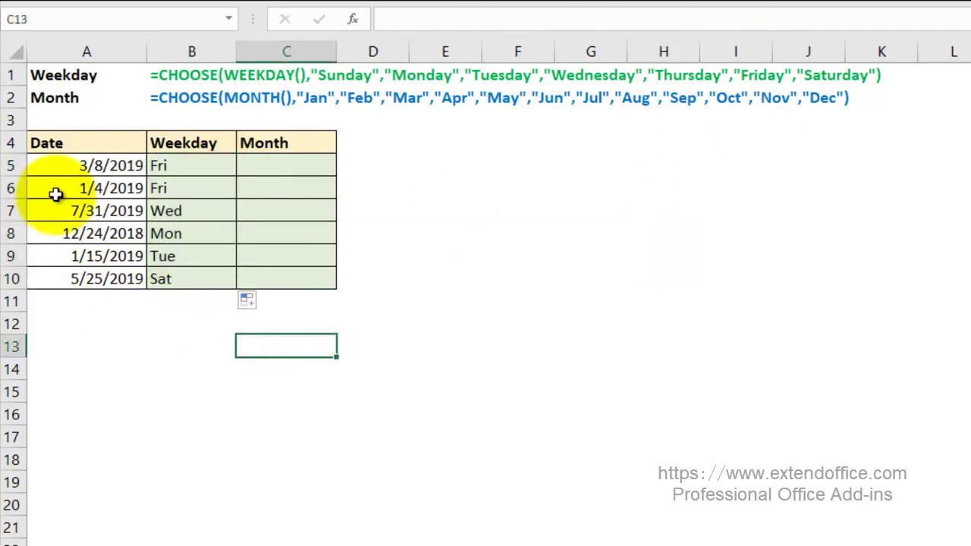
# In C5, type =CHOOSE(MONTH(A5), followed by the month names "Jan" through "Dec".
pyautogui.click(277, 166)
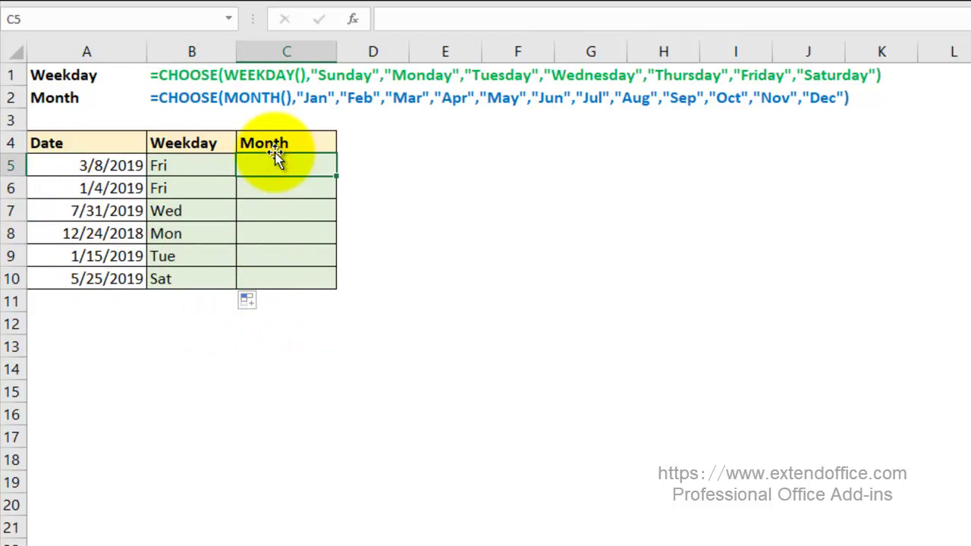
pyautogui.write('=cho')
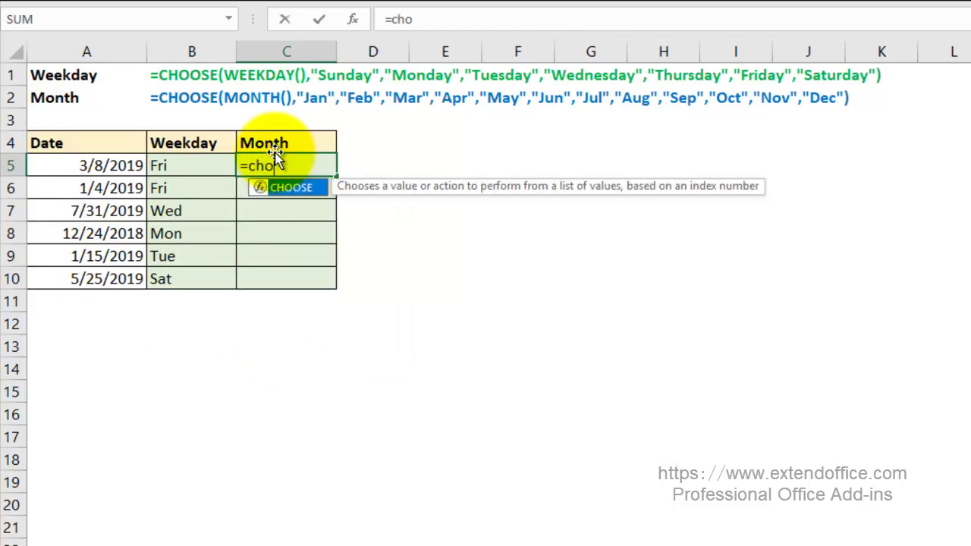
pyautogui.doubleClick(288, 187)
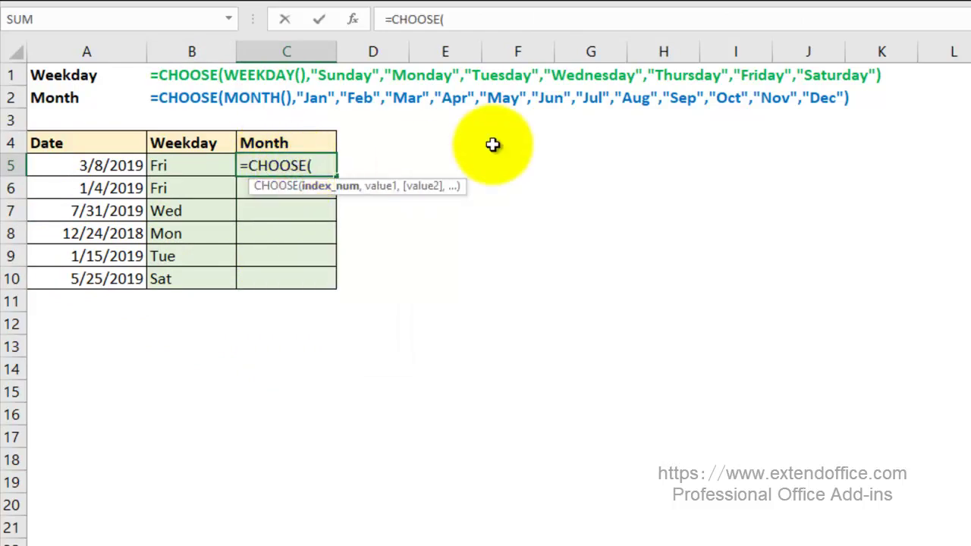
pyautogui.write('M')
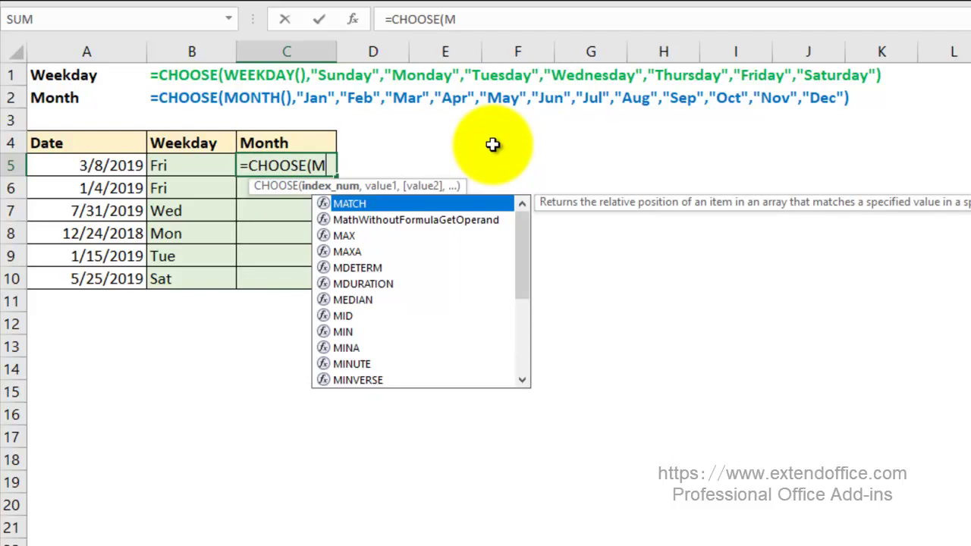
pyautogui.write('o')
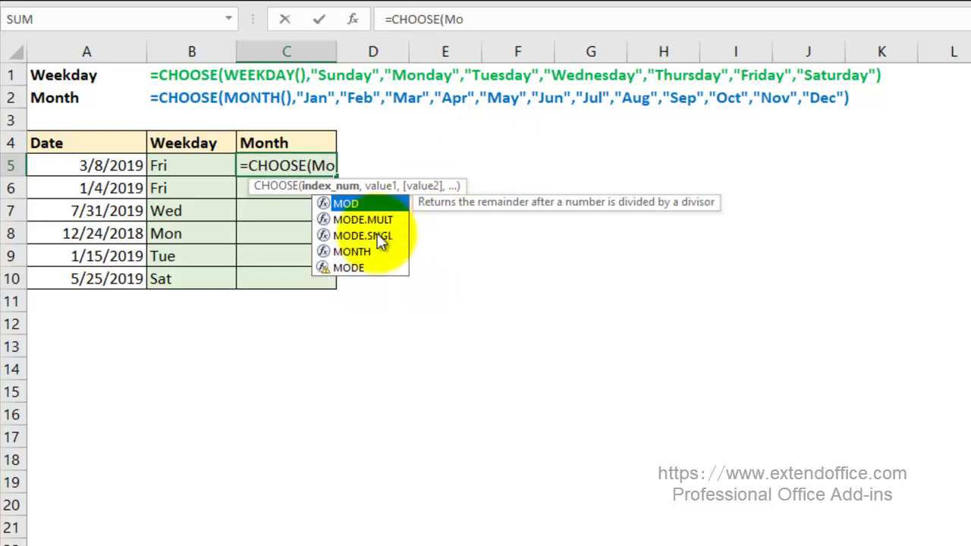
pyautogui.doubleClick(357, 251)
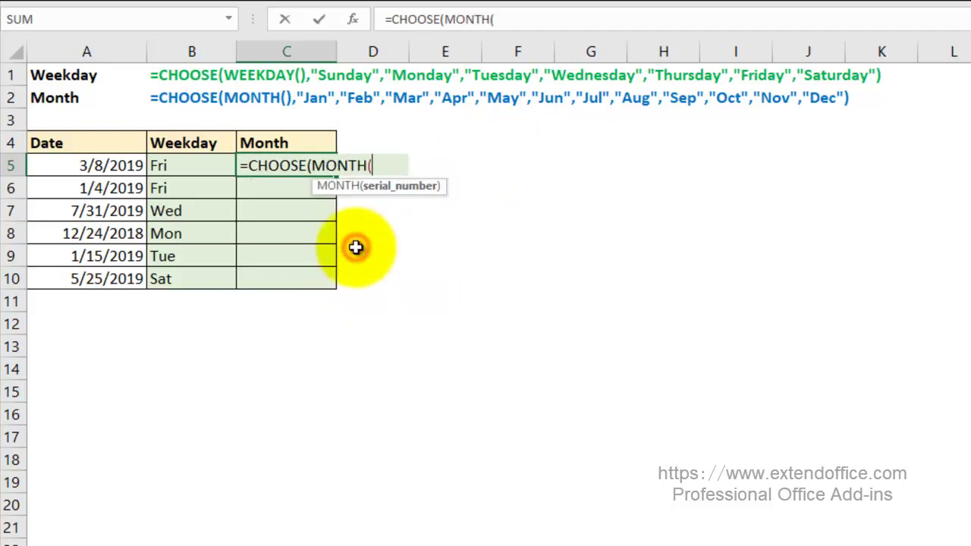
pyautogui.click(101, 165)
pyautogui.write('),"')
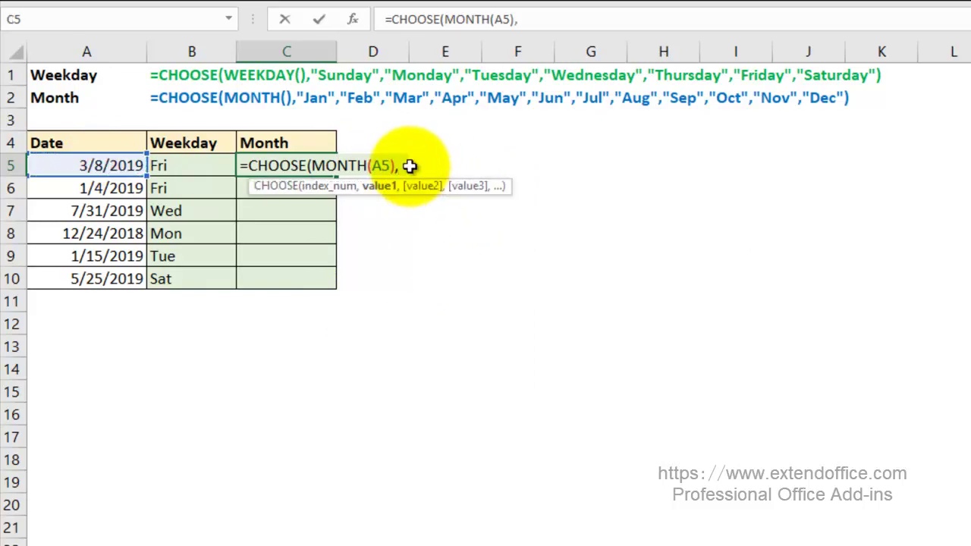
pyautogui.write('Jan')
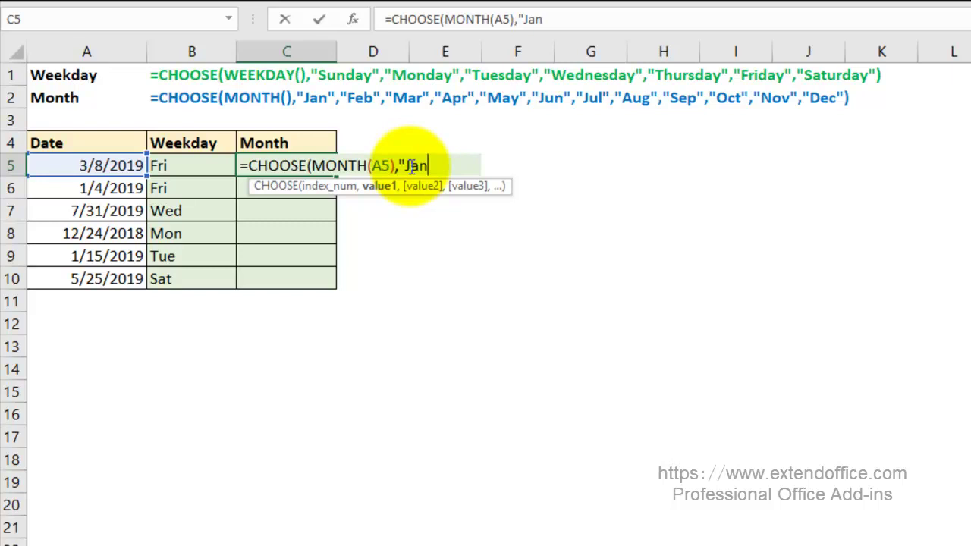
pyautogui.write('","Feb","')
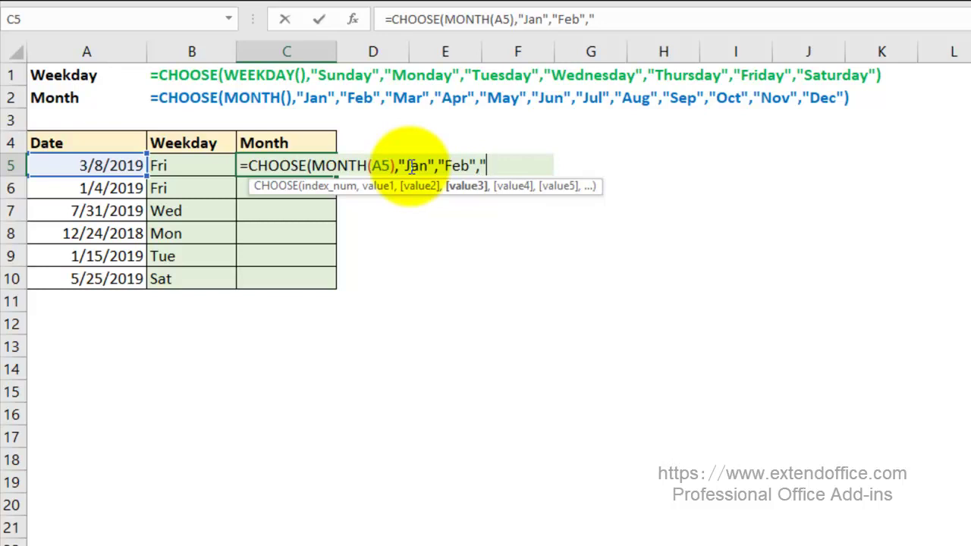
pyautogui.write('Mar","Apr"')
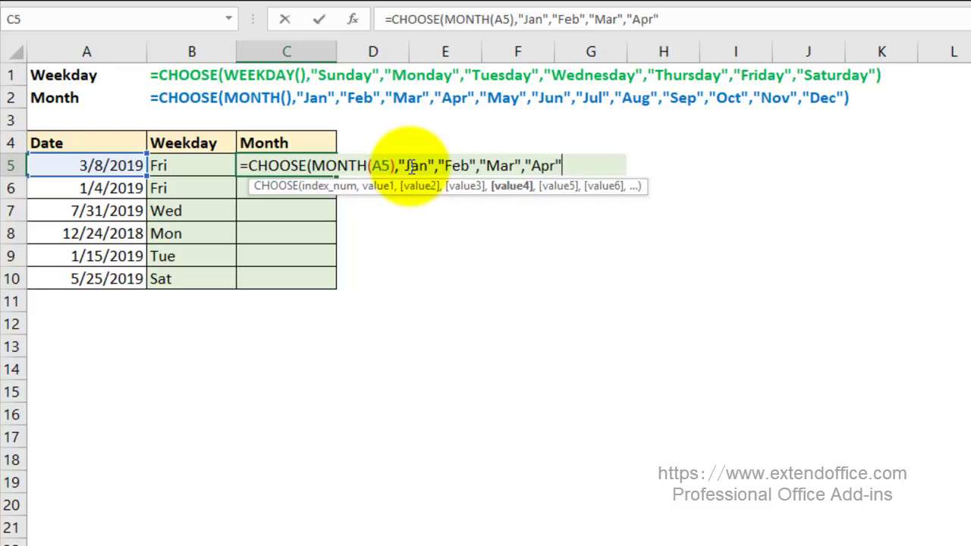
pyautogui.write(',:')
pyautogui.press('BackSpace')
pyautogui.write('"')
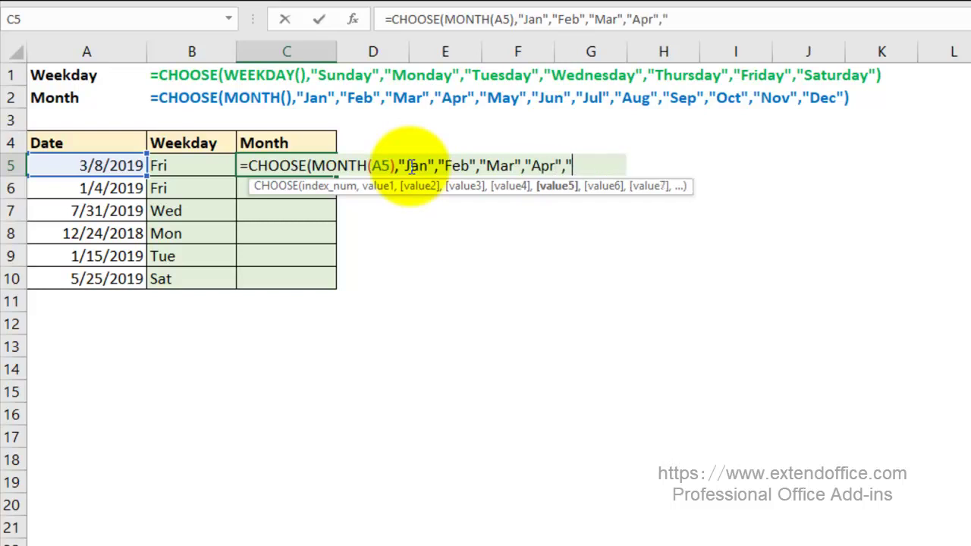
pyautogui.write('Mat')
pyautogui.press('BackSpace')
pyautogui.write('y","')
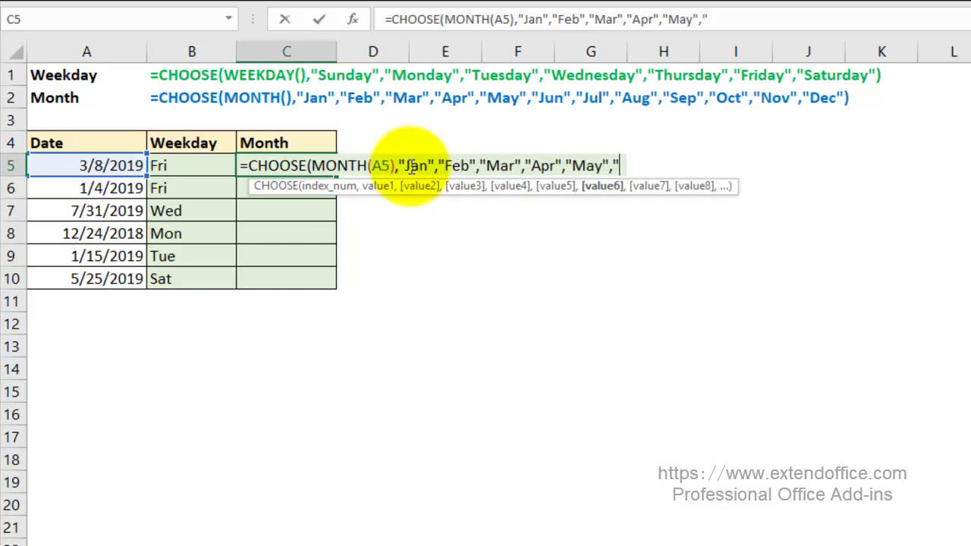
pyautogui.write('Jun"')
pyautogui.write(',"')
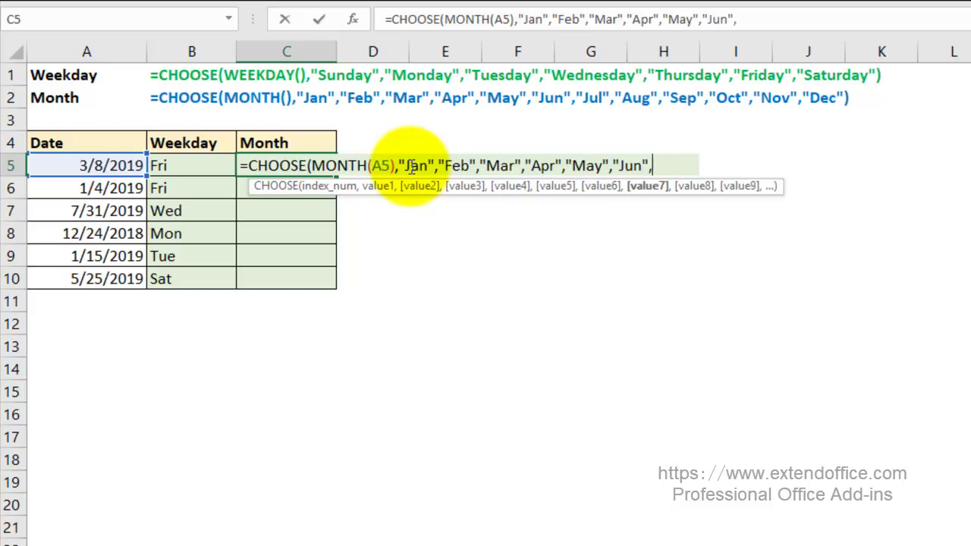
pyautogui.write('Jul"')
pyautogui.write(',"A')
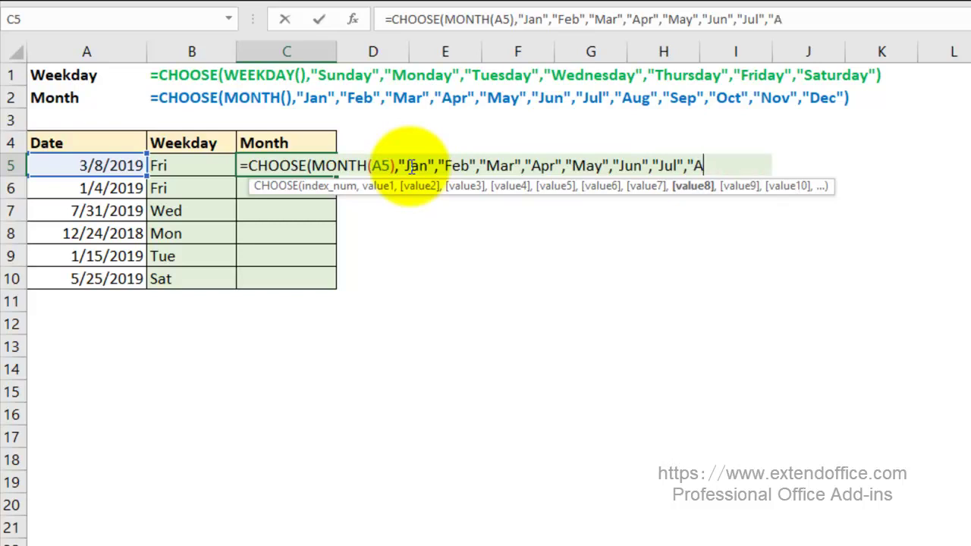
pyautogui.write('ug"')
pyautogui.write(',:')
pyautogui.press('BackSpace')
pyautogui.write('"')
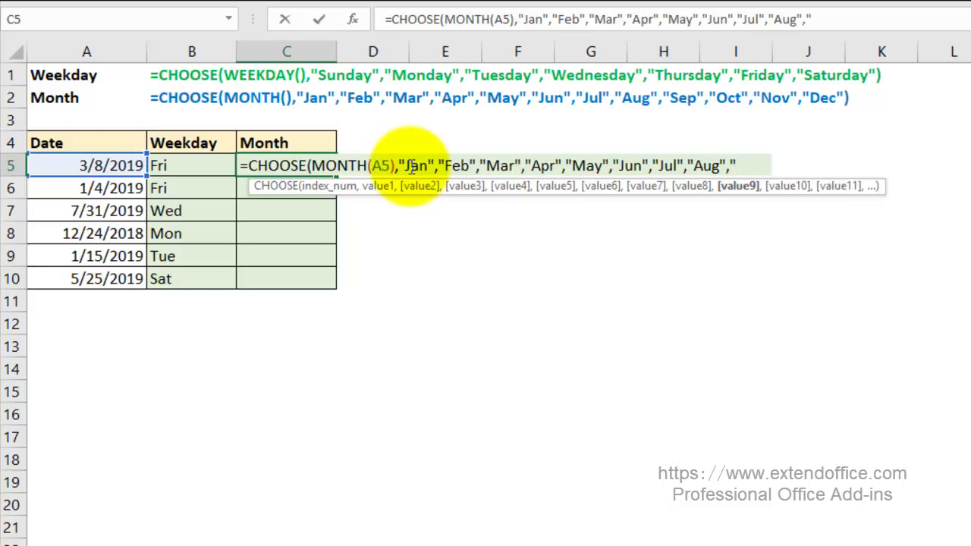
pyautogui.write('Sep","')
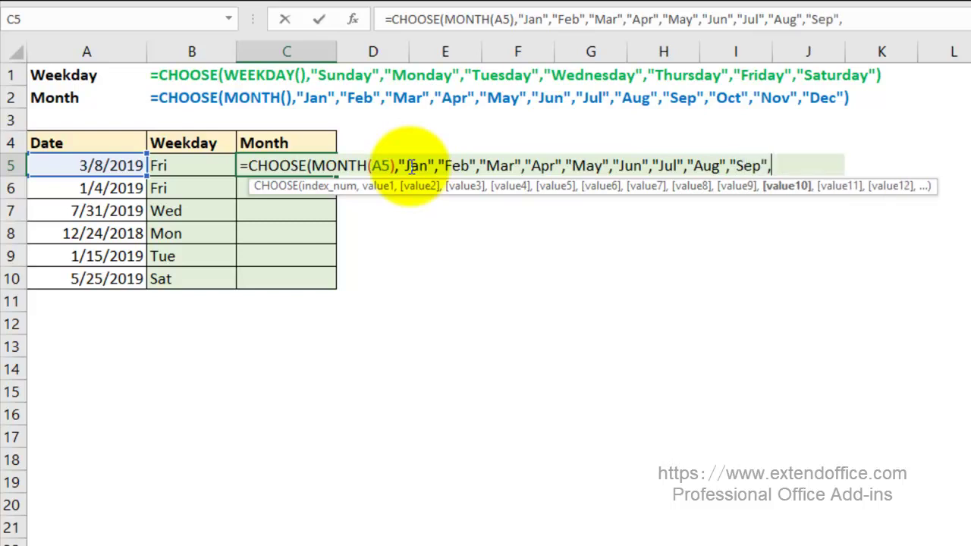
pyautogui.write('Otc"')
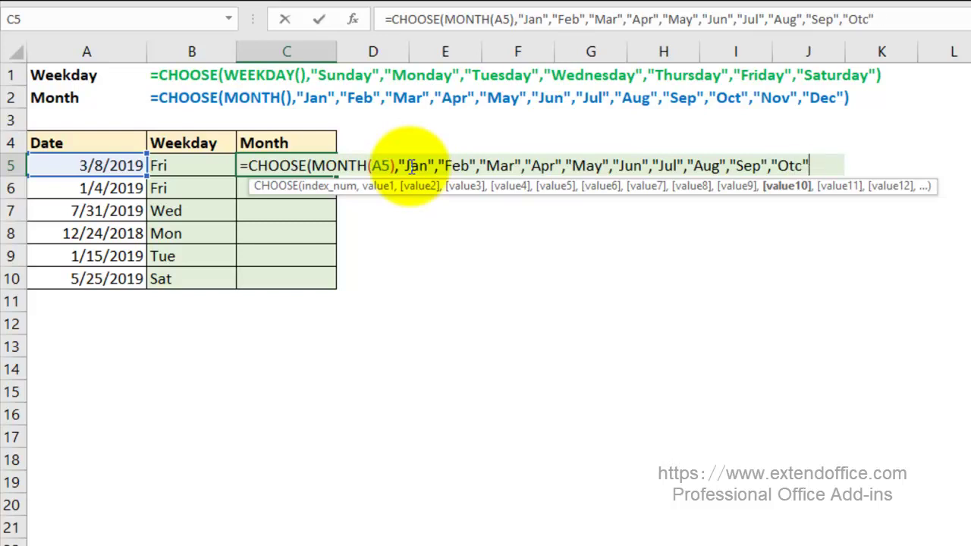
pyautogui.write(',"')
pyautogui.write('Nov"')
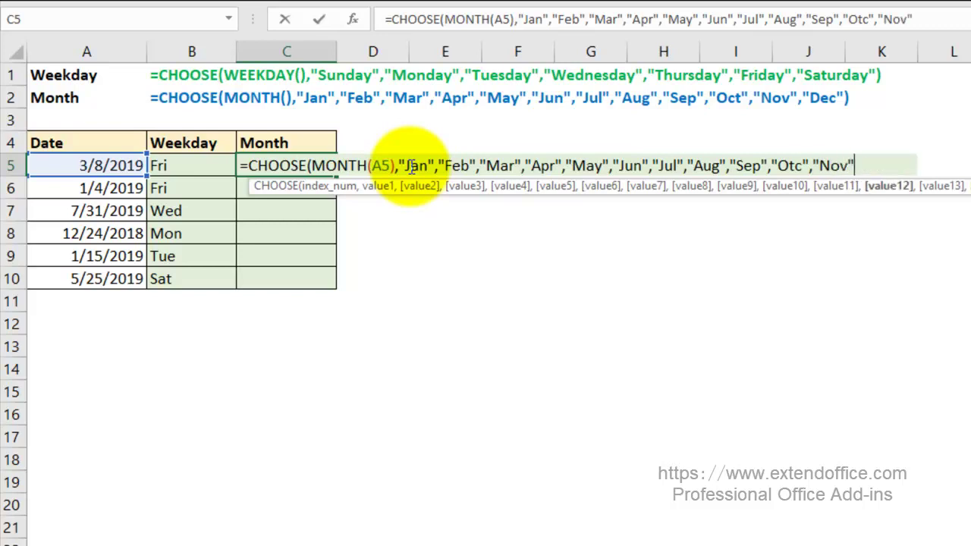
pyautogui.write(',"Dec')
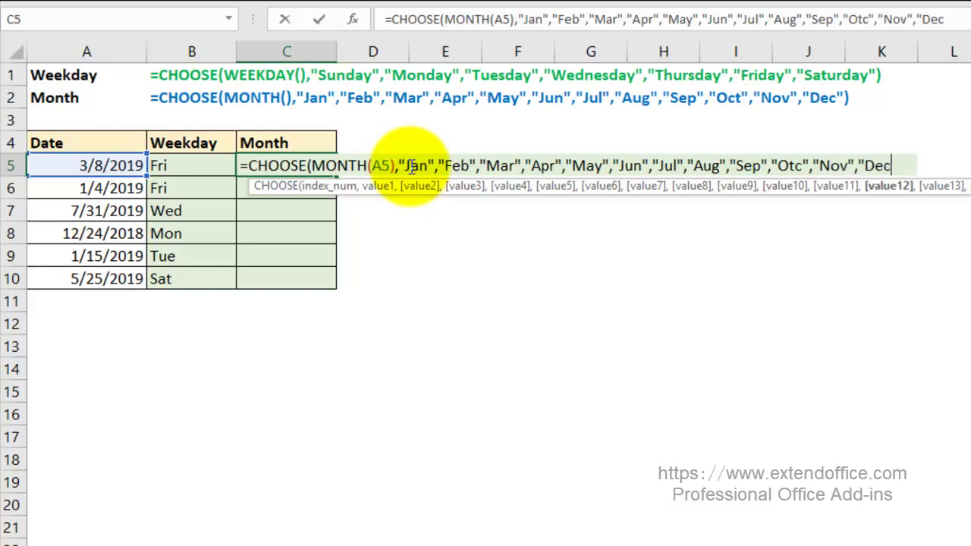
pyautogui.write('"')
# Close C5's month formula and fill it to C10, giving Mar, Jan, Jul, Dec, Jan, May.
pyautogui.click(312, 166)
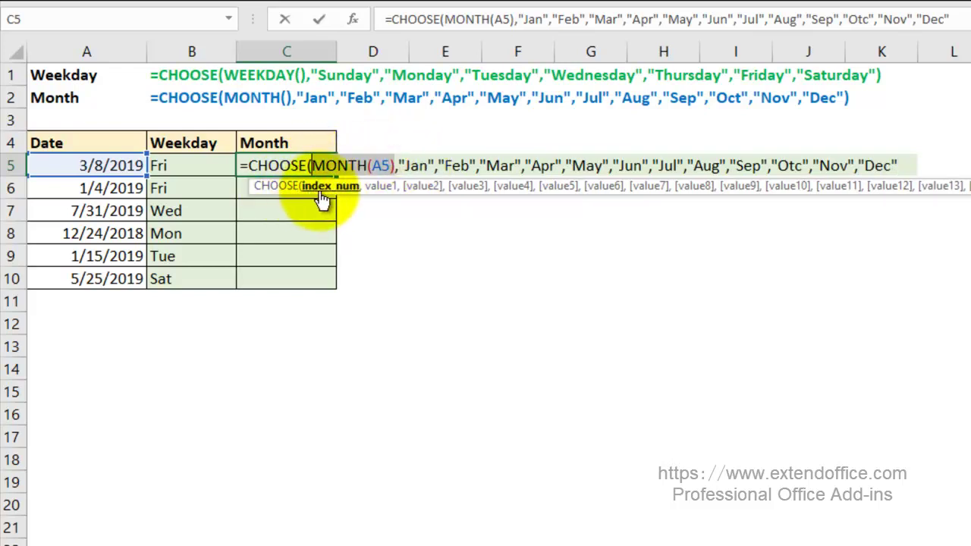
pyautogui.click(321, 190)
pyautogui.moveTo(405, 164); pyautogui.dragTo(915, 163)
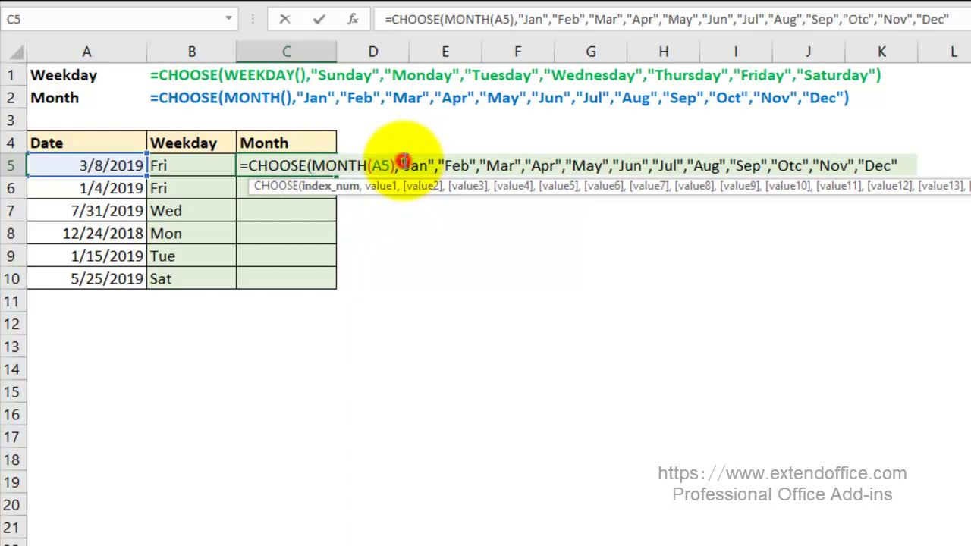
pyautogui.click(915, 163)
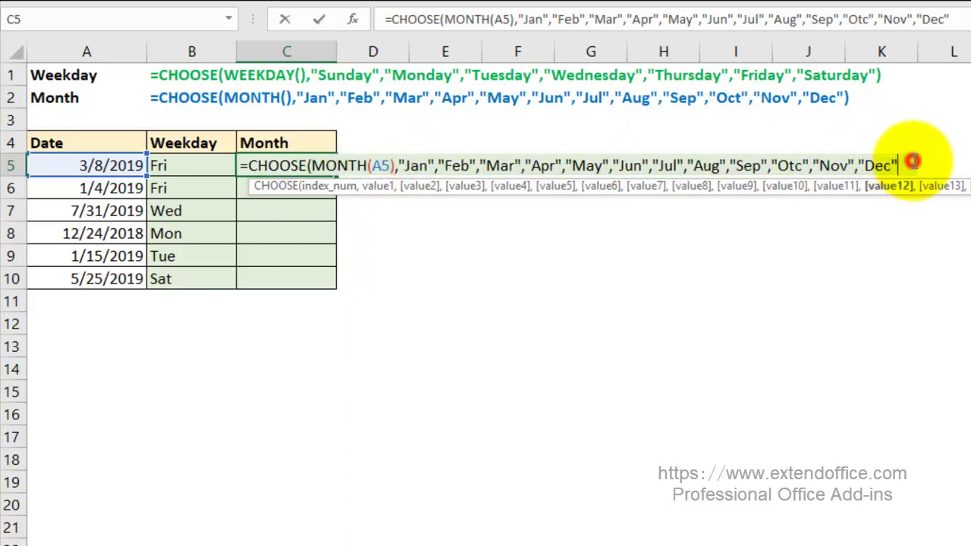
pyautogui.write(')')
pyautogui.press('Return')
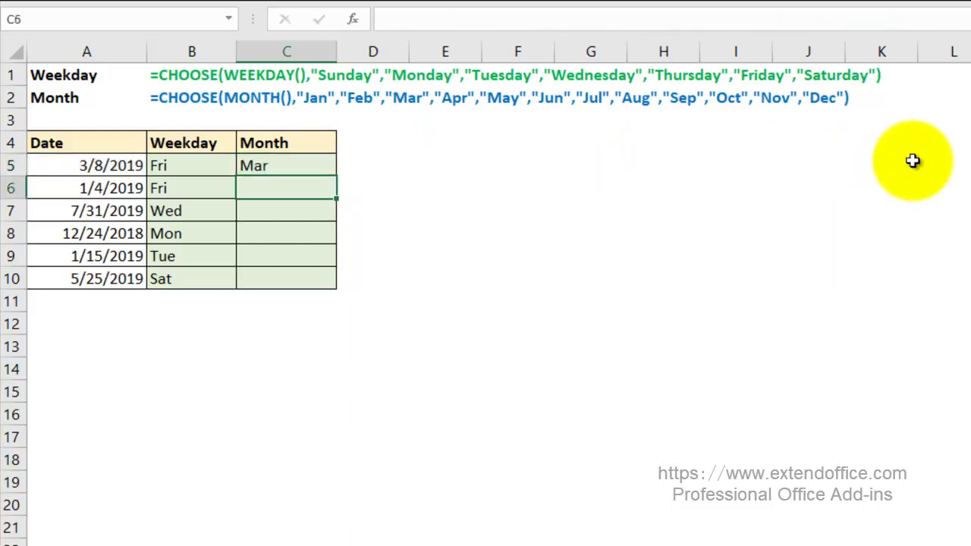
pyautogui.click(275, 168)
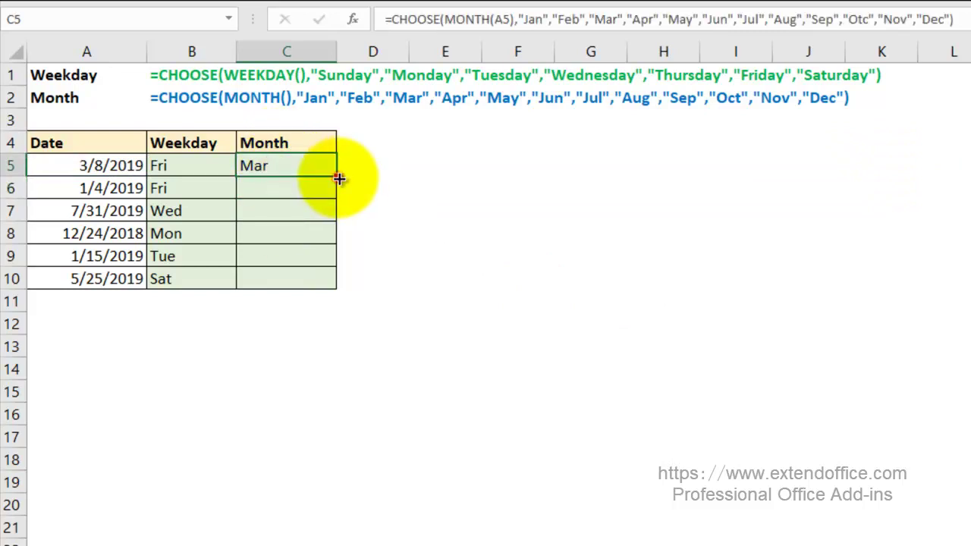
pyautogui.moveTo(339, 177); pyautogui.dragTo(331, 286)
pyautogui.click(521, 277)
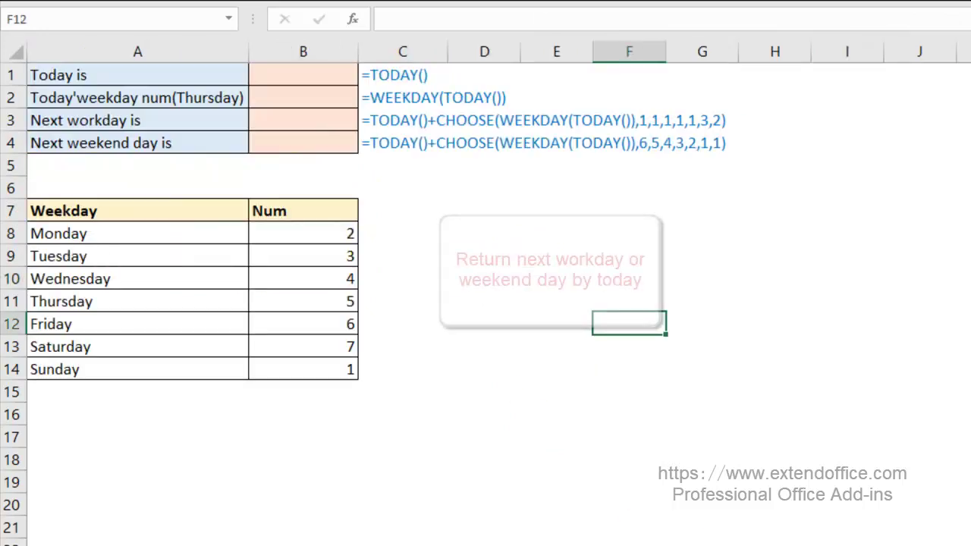
# Enter =TODAY() in B1 to show today's date, 12/20/2018.
pyautogui.click(161, 80)
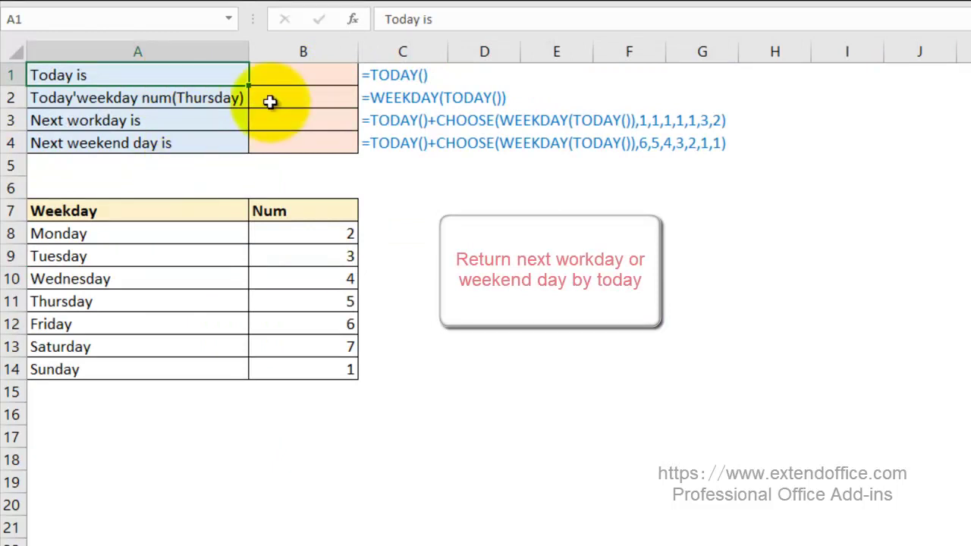
pyautogui.click(312, 69)
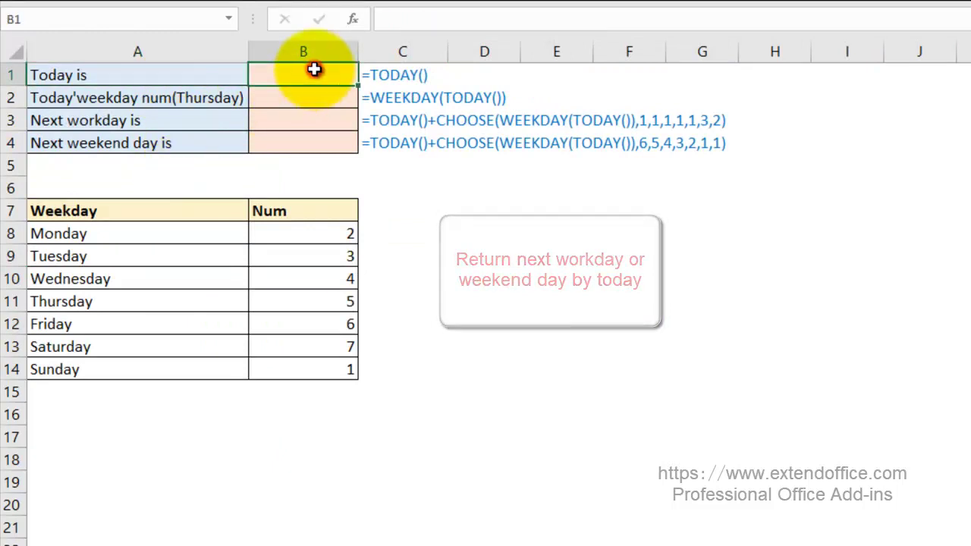
pyautogui.write('=tod')
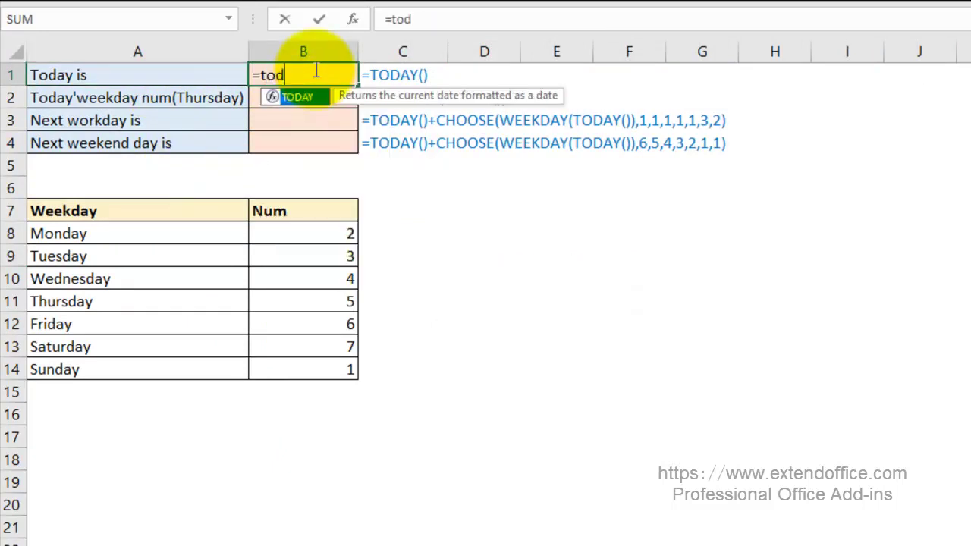
pyautogui.doubleClick(294, 94)
pyautogui.press('Return')
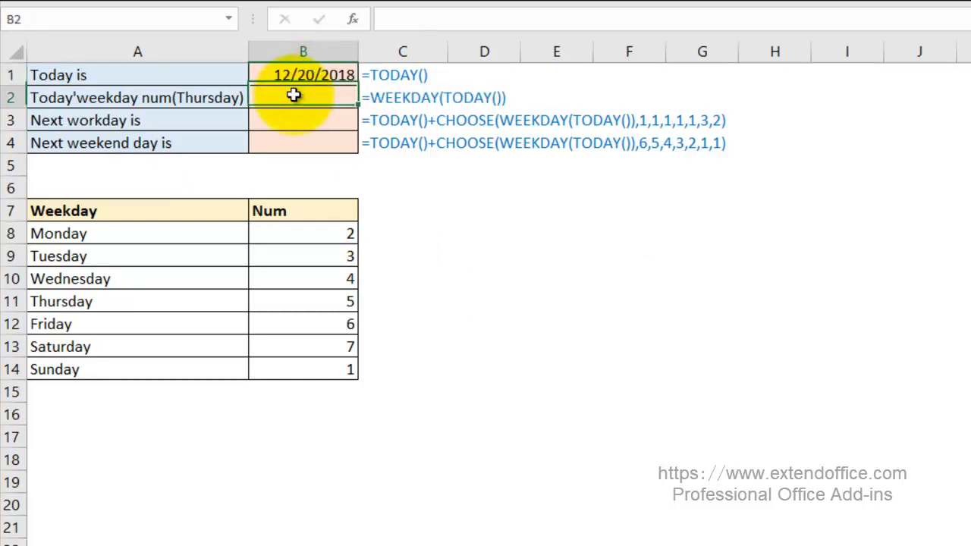
pyautogui.click(364, 73)
pyautogui.click(323, 69)
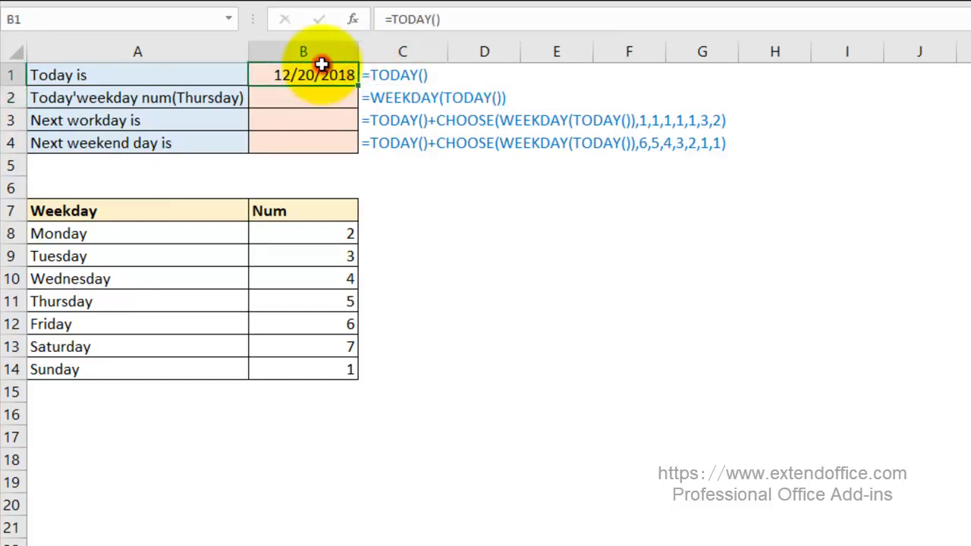
# Enter =WEEKDAY(TODAY()) in B2, returning 5, and look over the weekday number list.
pyautogui.click(305, 93)
pyautogui.write('=we')
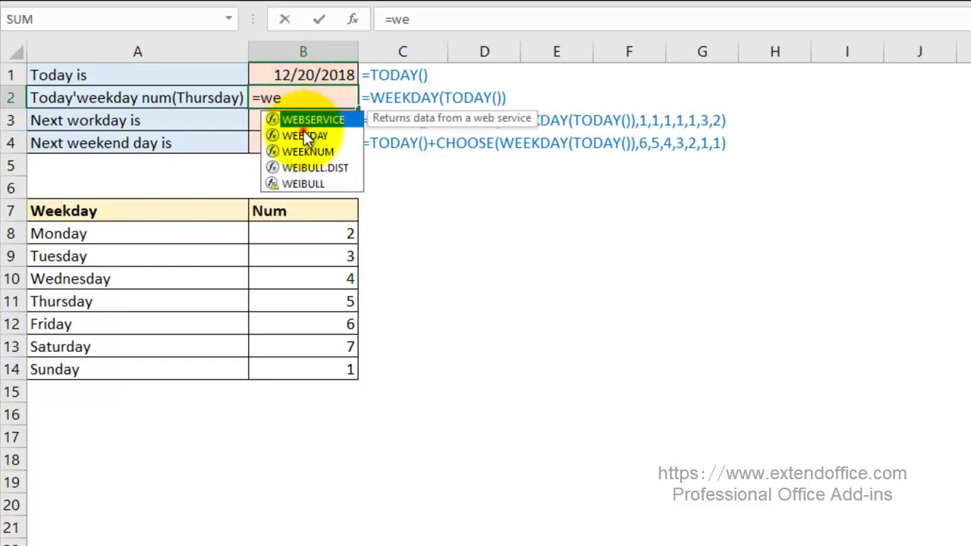
pyautogui.doubleClick(304, 135)
pyautogui.write('to')
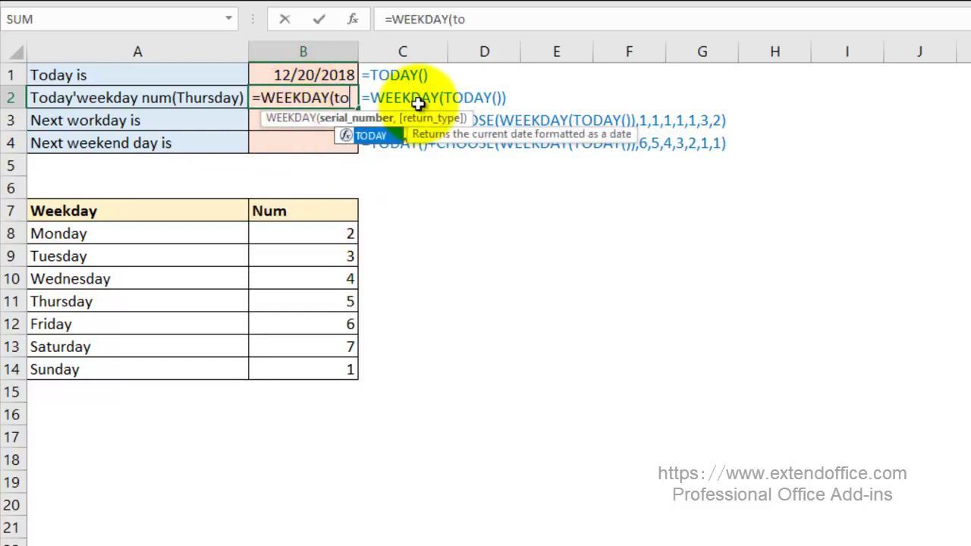
pyautogui.doubleClick(377, 137)
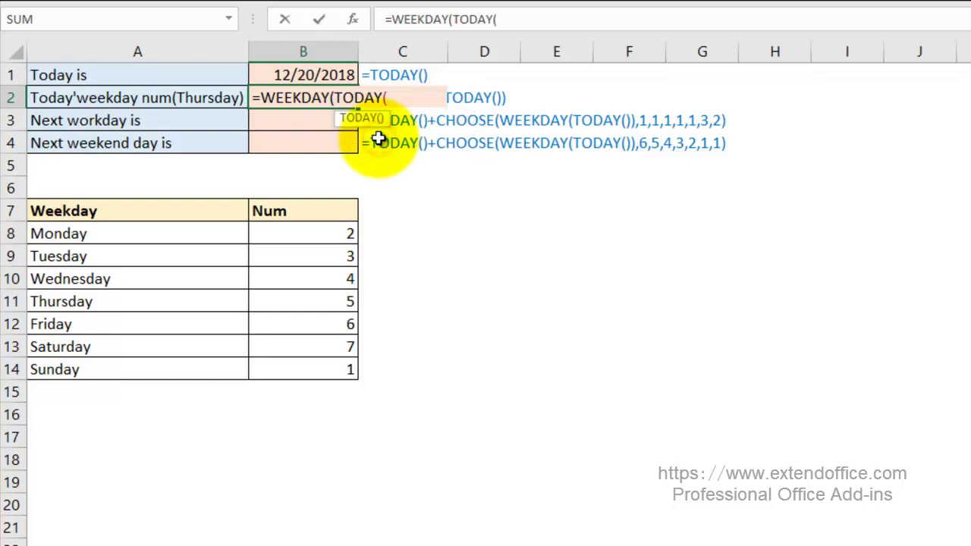
pyautogui.click(396, 98)
pyautogui.write(')')
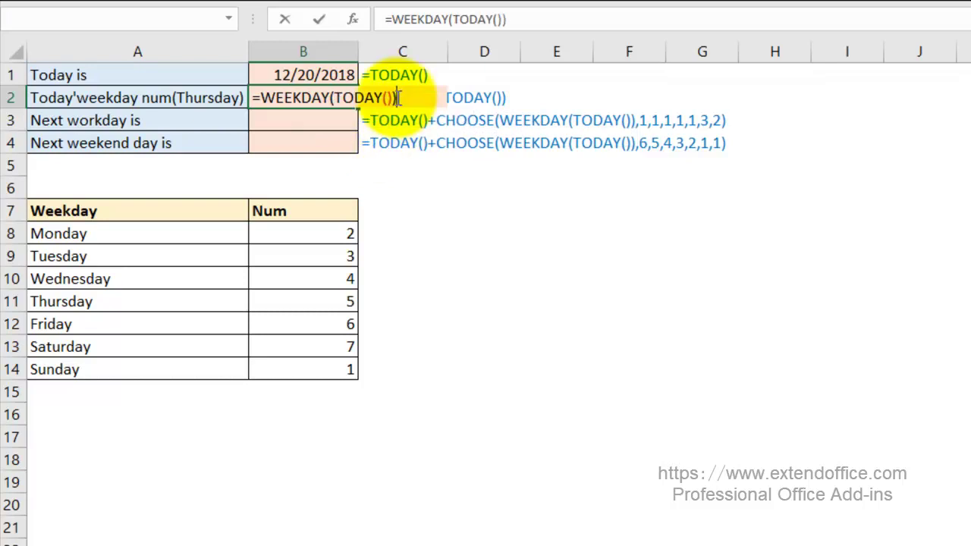
pyautogui.press('Return')
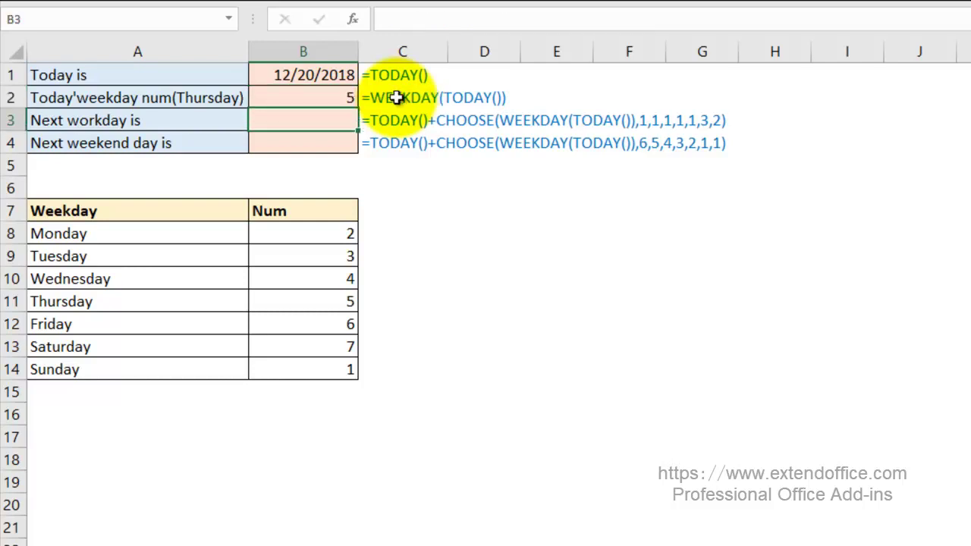
pyautogui.click(293, 98)
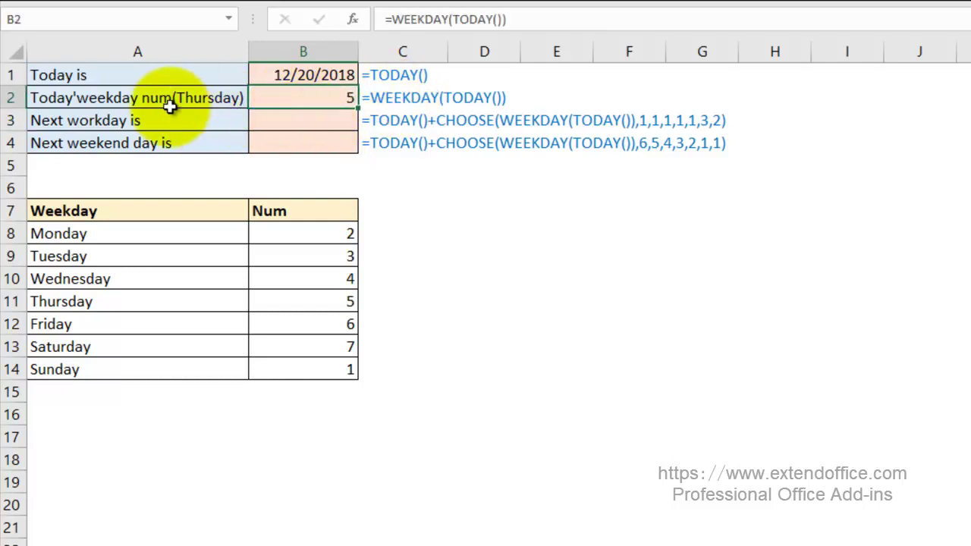
pyautogui.moveTo(98, 234)
pyautogui.mouseDown()
pyautogui.moveTo(202, 265)
pyautogui.moveTo(334, 370)
pyautogui.mouseUp()
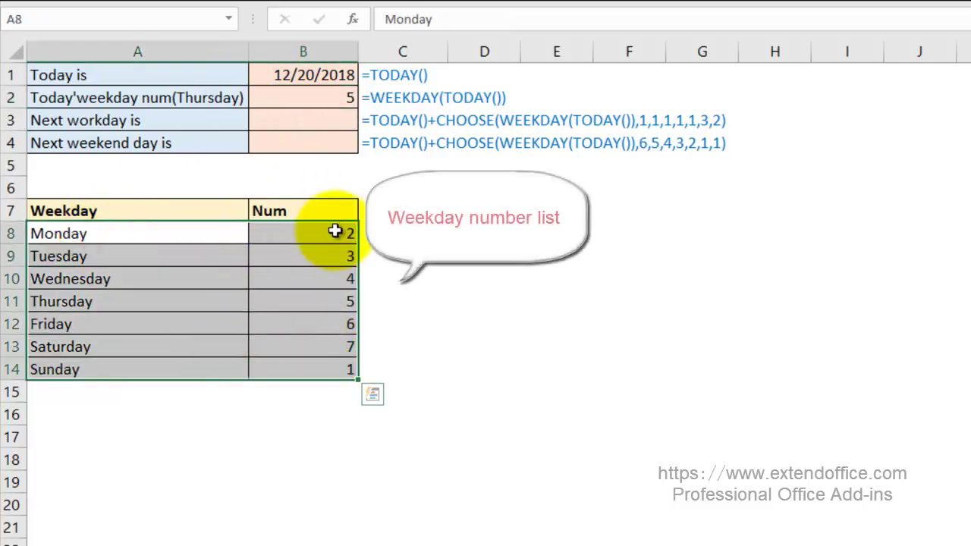
pyautogui.click(214, 234)
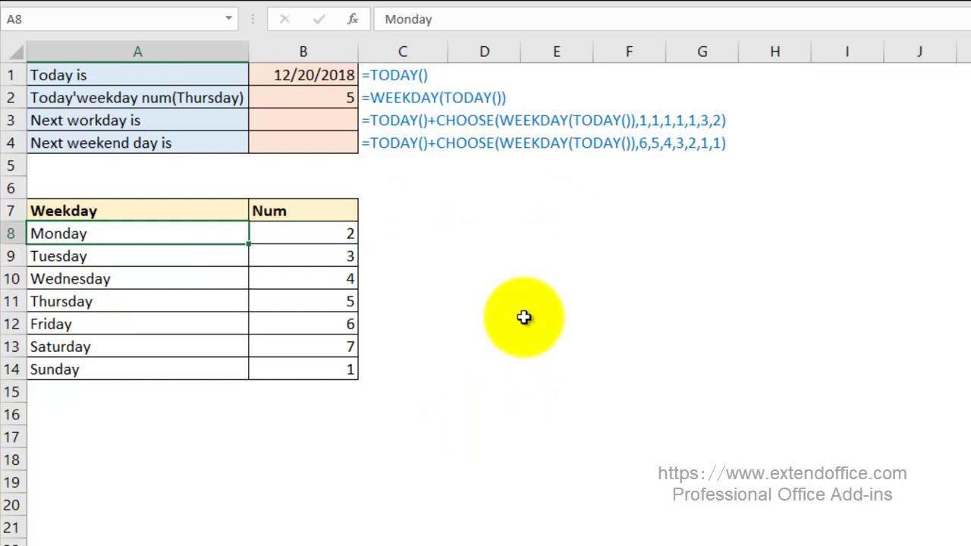
# Enter =TODAY()+CHOOSE(B2,1,1,1,1,1,3,2) in B3, returning 12/21/2018.
pyautogui.click(328, 120)
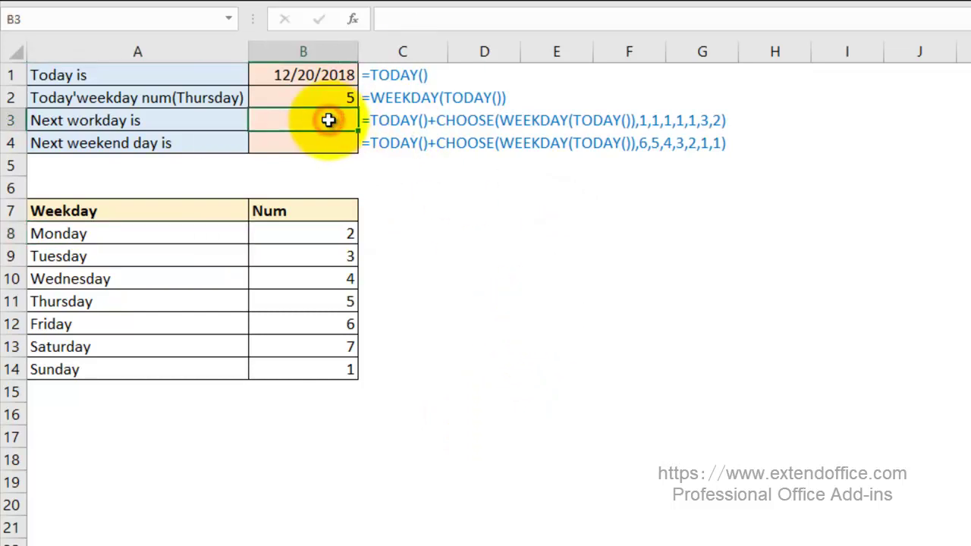
pyautogui.write('=')
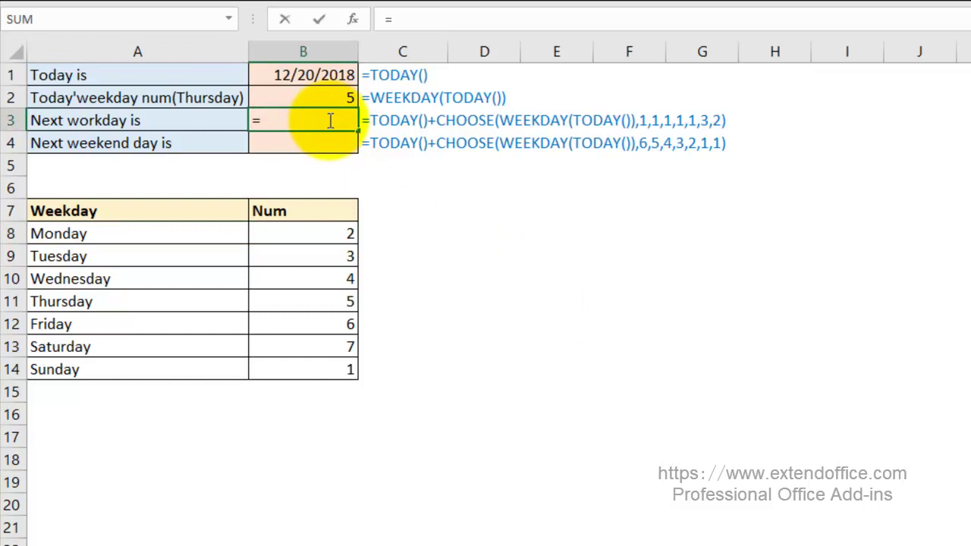
pyautogui.write('tod')
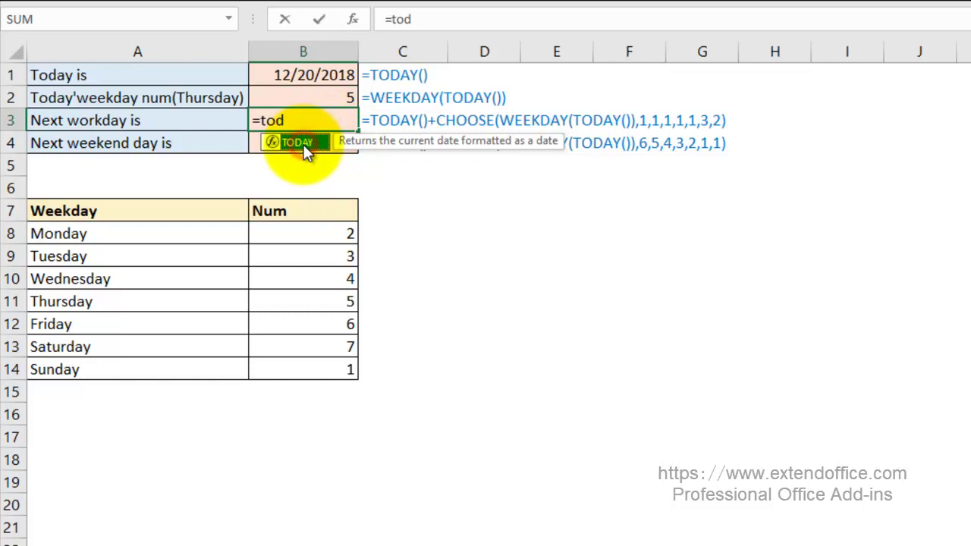
pyautogui.doubleClick(302, 144)
pyautogui.write(')+')
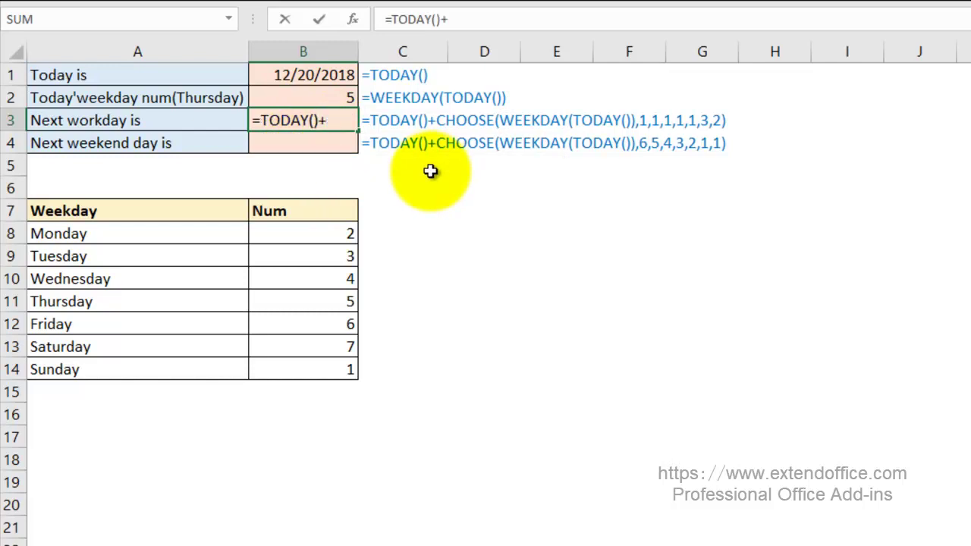
pyautogui.write('cho')
pyautogui.doubleClick(357, 144)
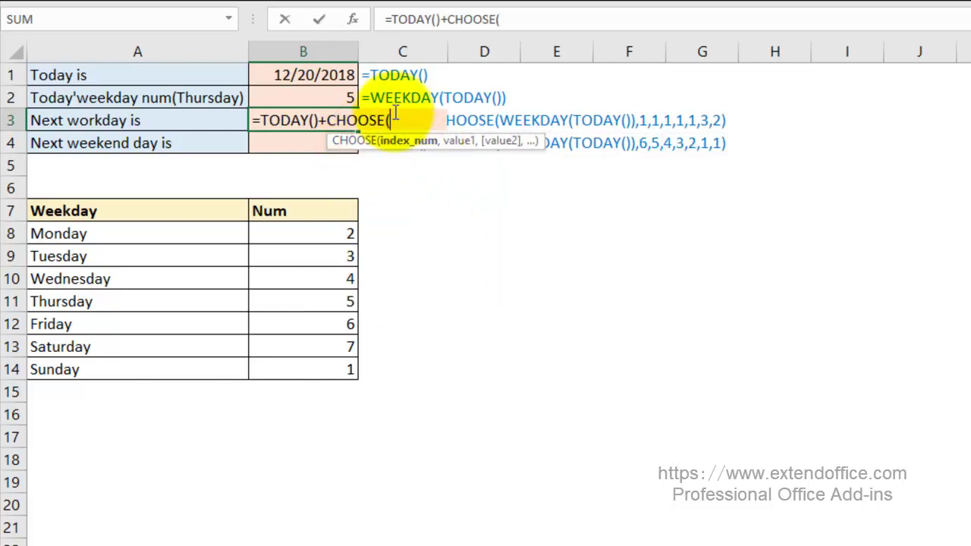
pyautogui.click(308, 95)
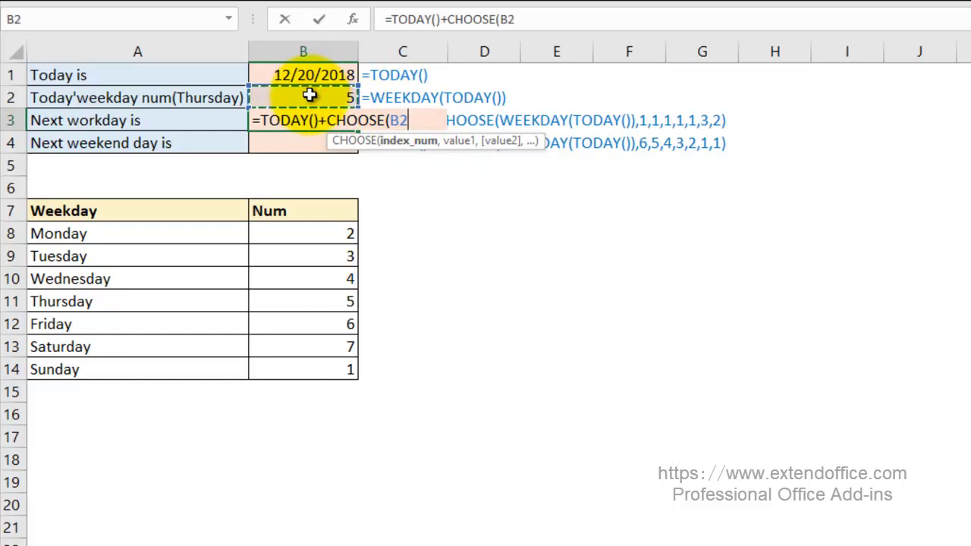
pyautogui.write(',')
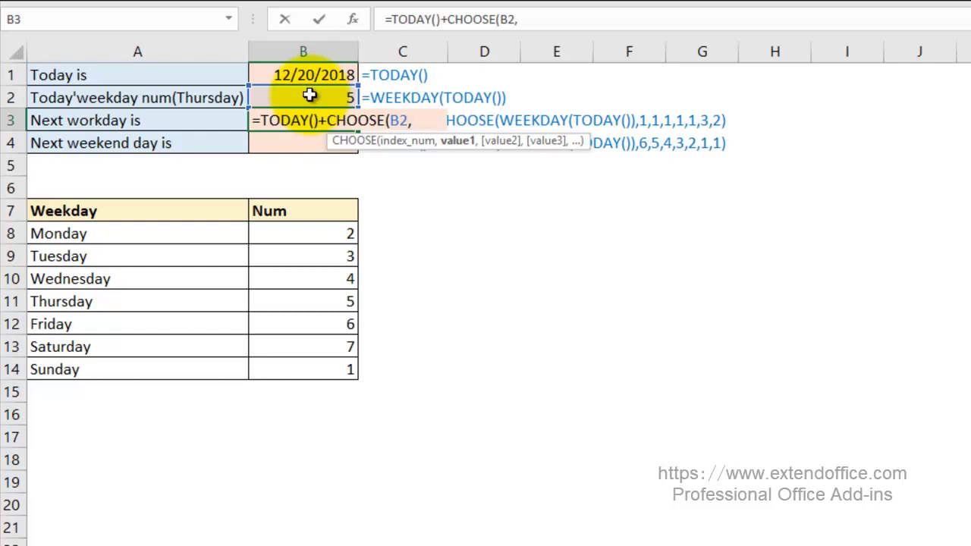
pyautogui.write('1')
pyautogui.write(',1,1,')
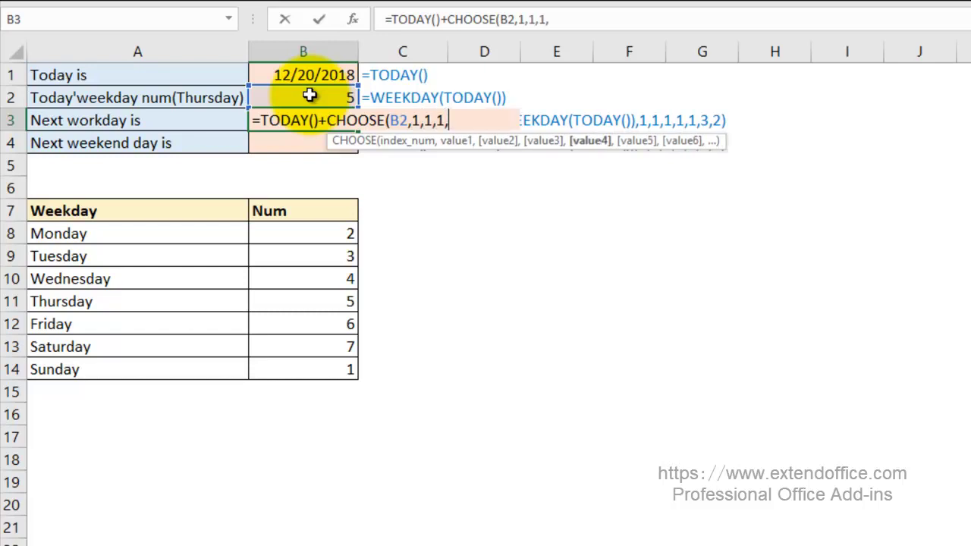
pyautogui.write('1,1,')
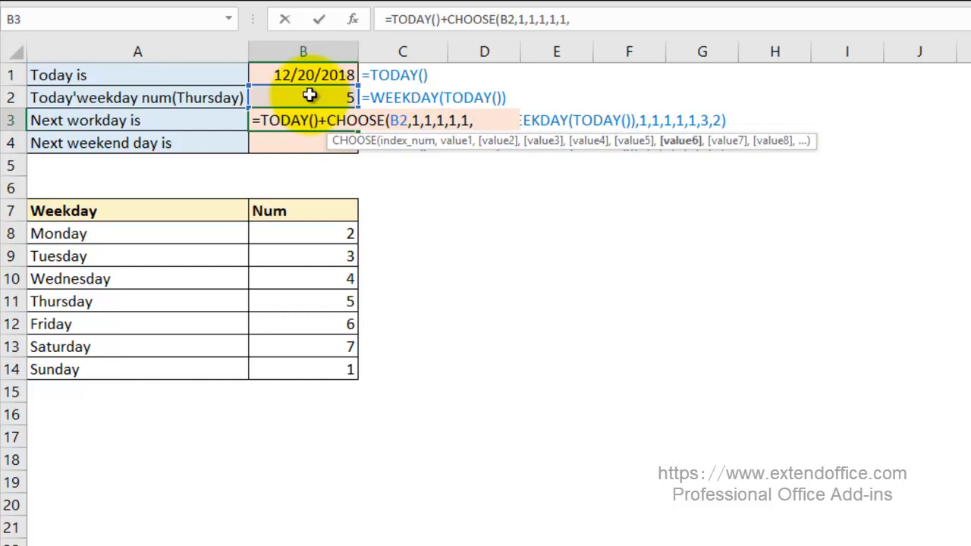
pyautogui.write('3')
pyautogui.write(',2')
pyautogui.press('Return')
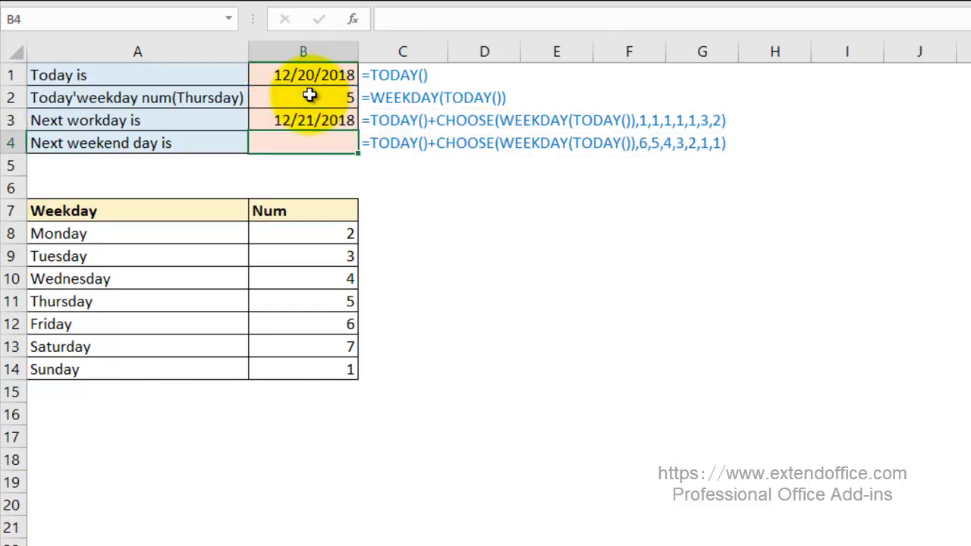
pyautogui.click(289, 122)
pyautogui.click(284, 141)
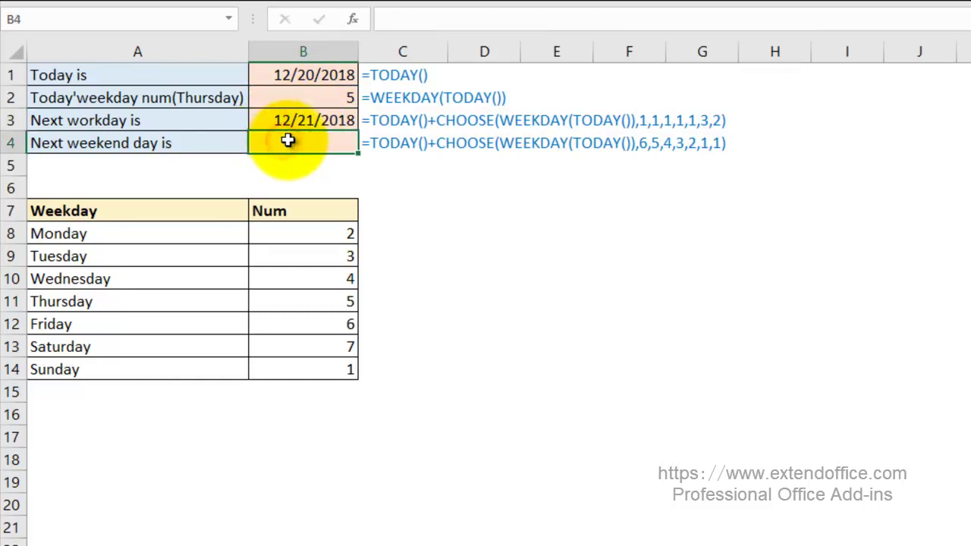
# Enter =TODAY()+CHOOSE(B2,6,5,4,3,2,1,1) in B4 to get the next weekend day, 12/22/2018.
pyautogui.write('=tod')
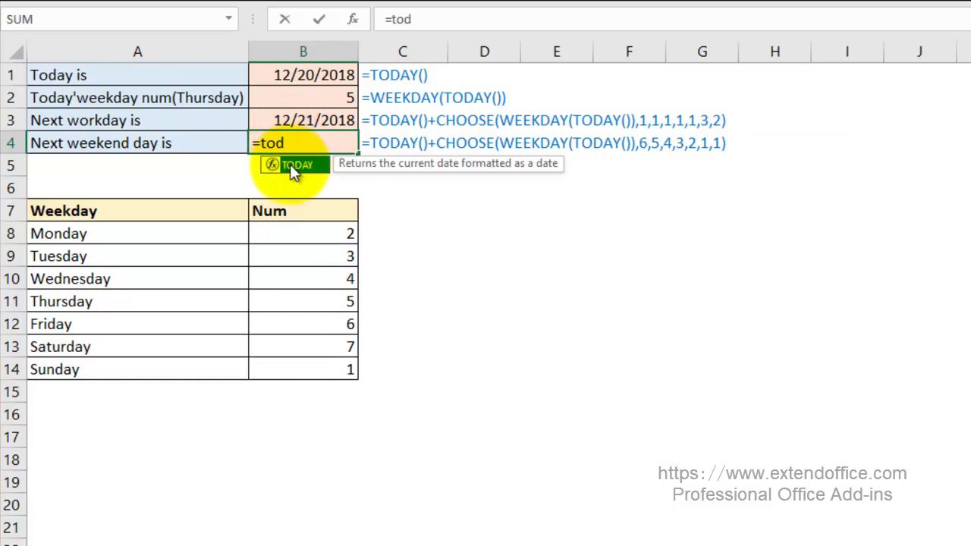
pyautogui.doubleClick(292, 167)
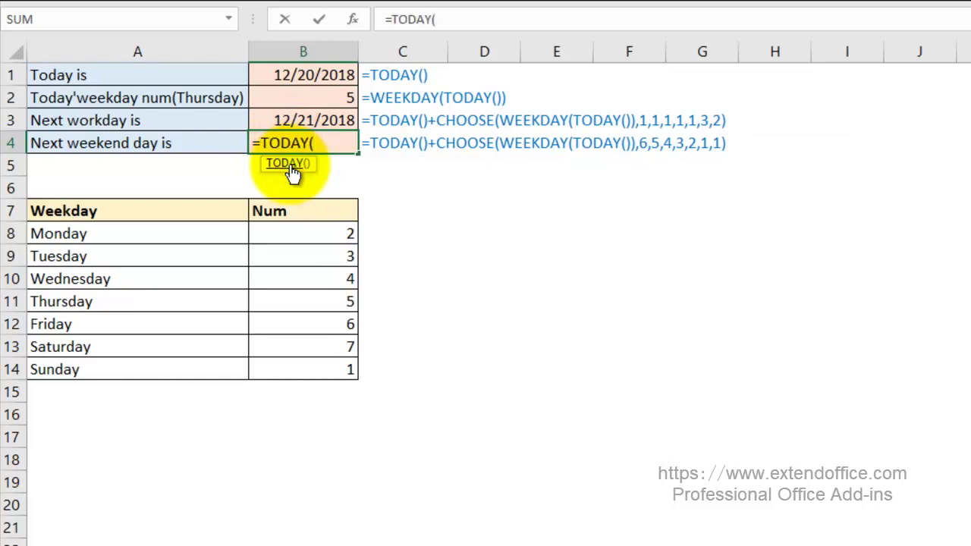
pyautogui.write(')')
pyautogui.write('+c')
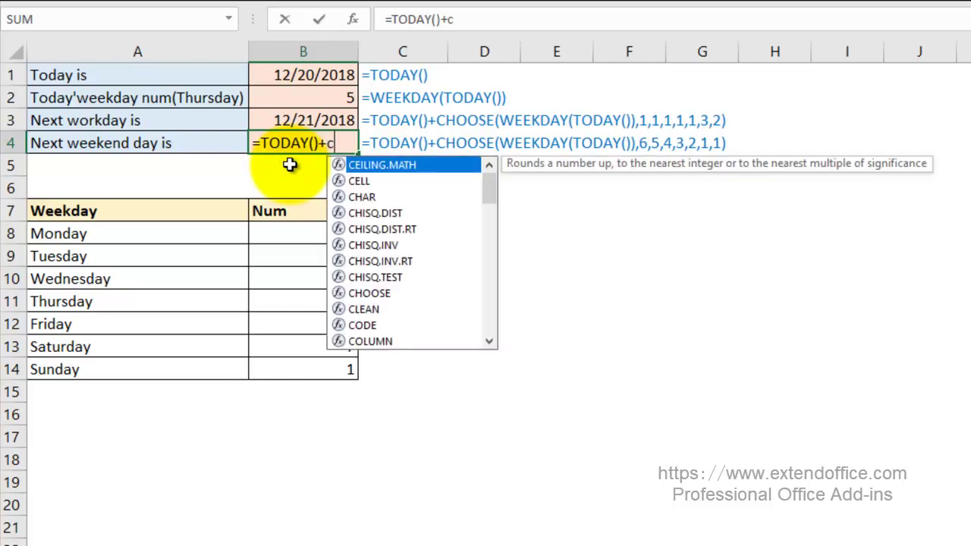
pyautogui.write('o')
pyautogui.press('BackSpace')
pyautogui.write('ho')
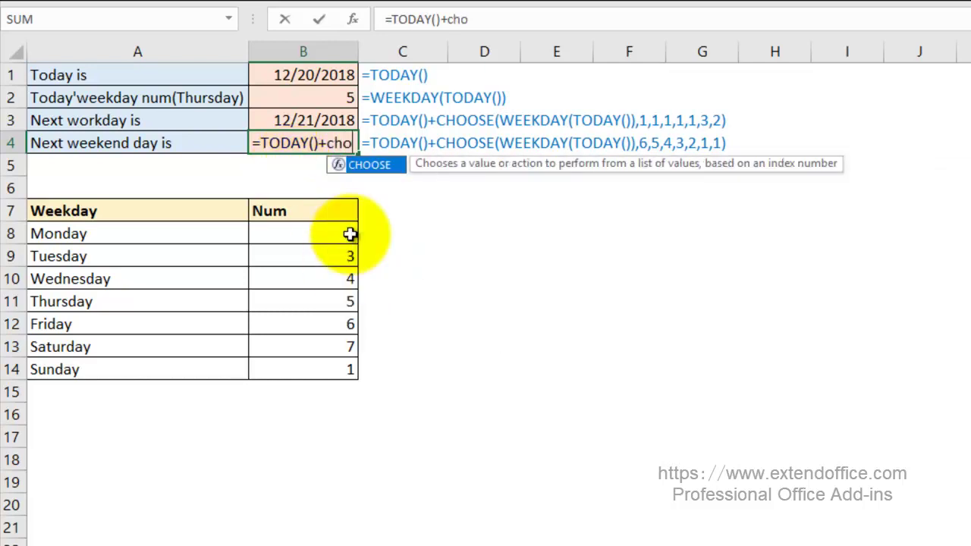
pyautogui.doubleClick(383, 175)
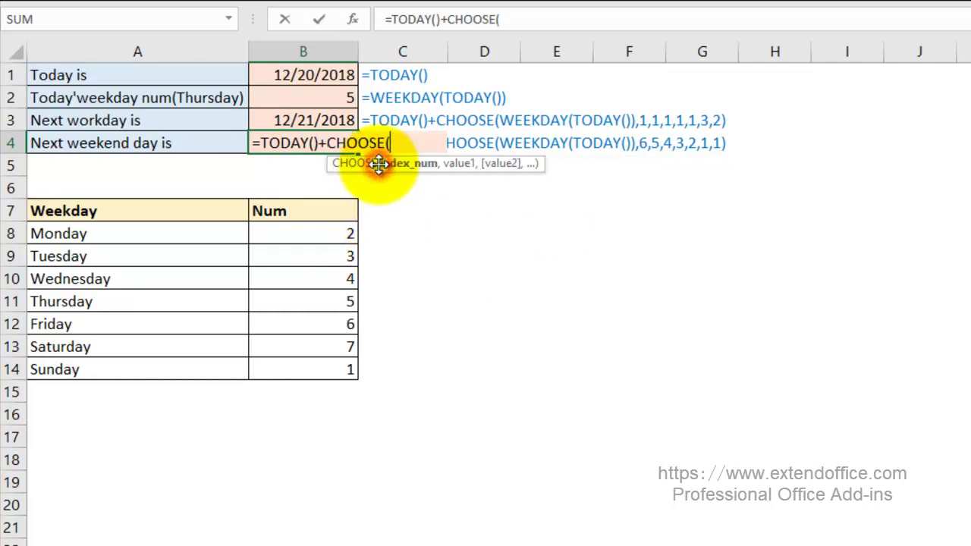
pyautogui.click(290, 91)
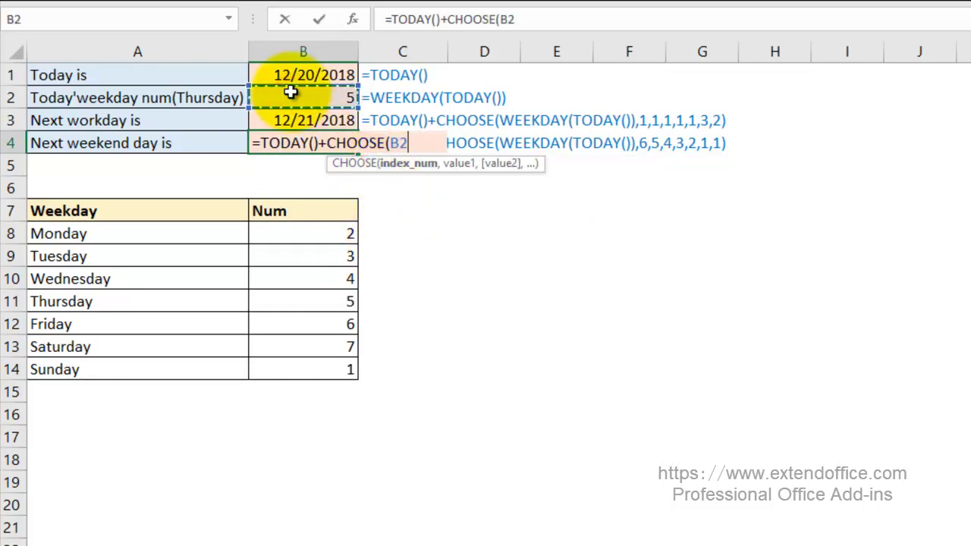
pyautogui.write(',')
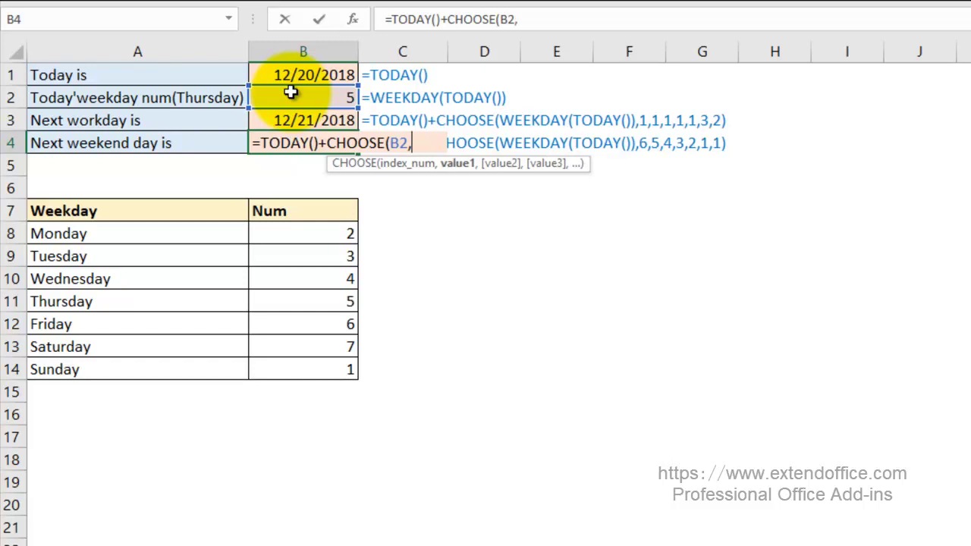
pyautogui.write('6,5,4,3,2,1,1)')
pyautogui.press('Return')
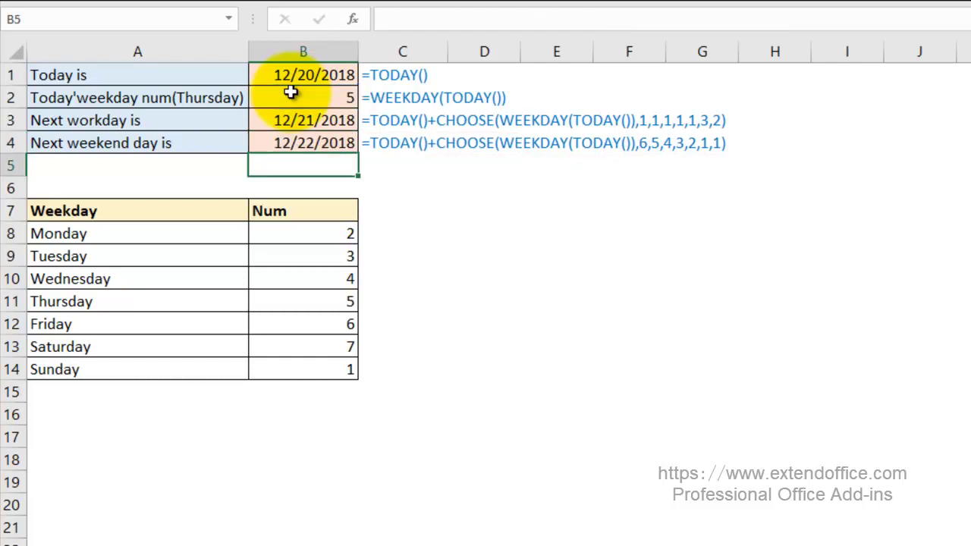
# Review the weekend-day formula in B4 and the next-workday formula in B3.
pyautogui.click(263, 143)
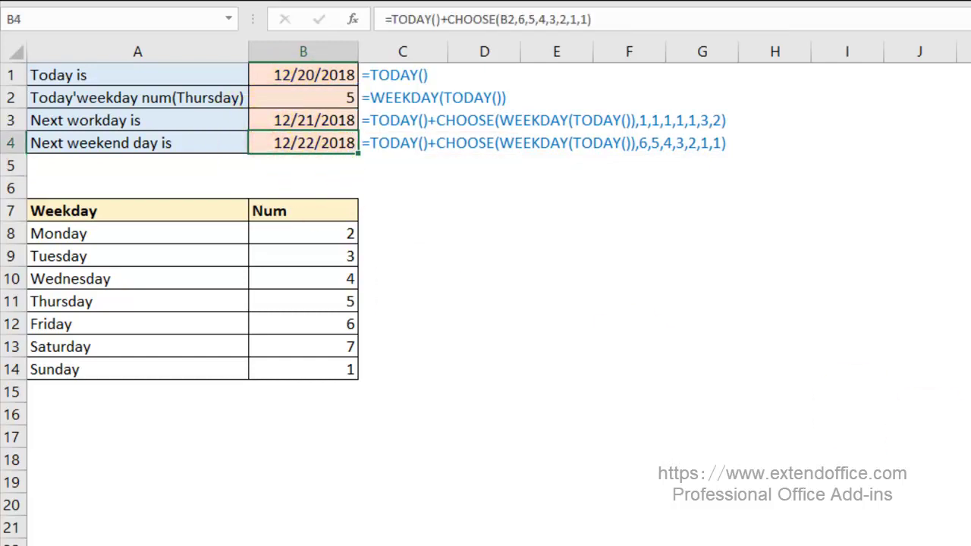
pyautogui.press('Return')
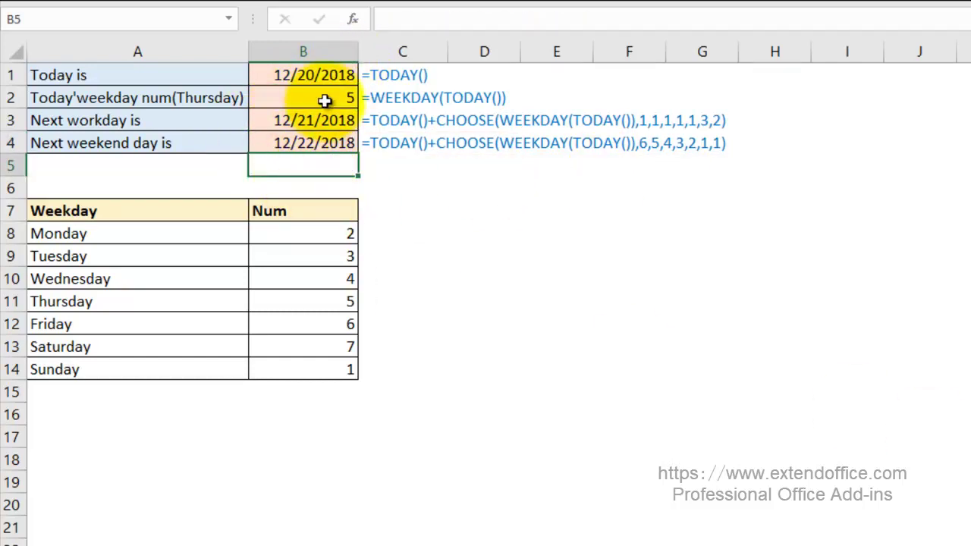
pyautogui.click(321, 120)
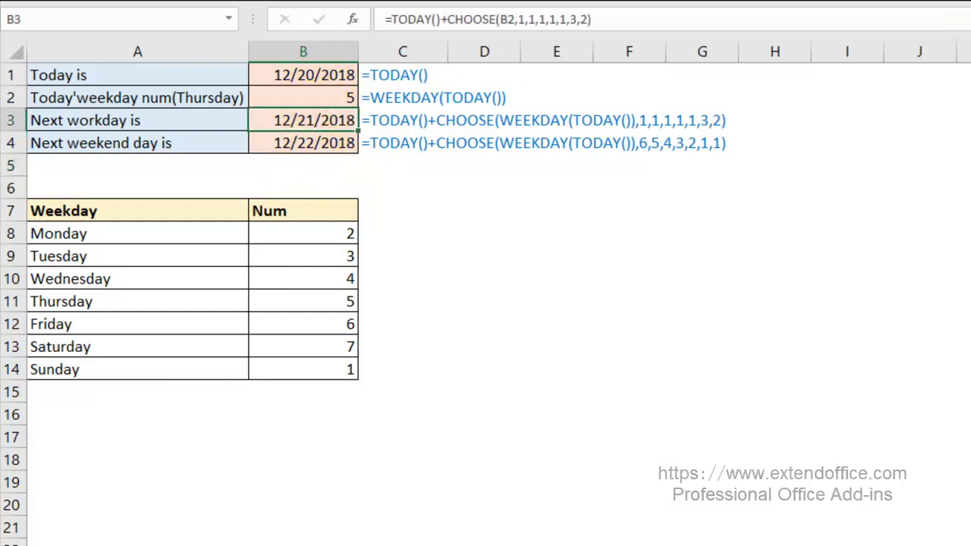